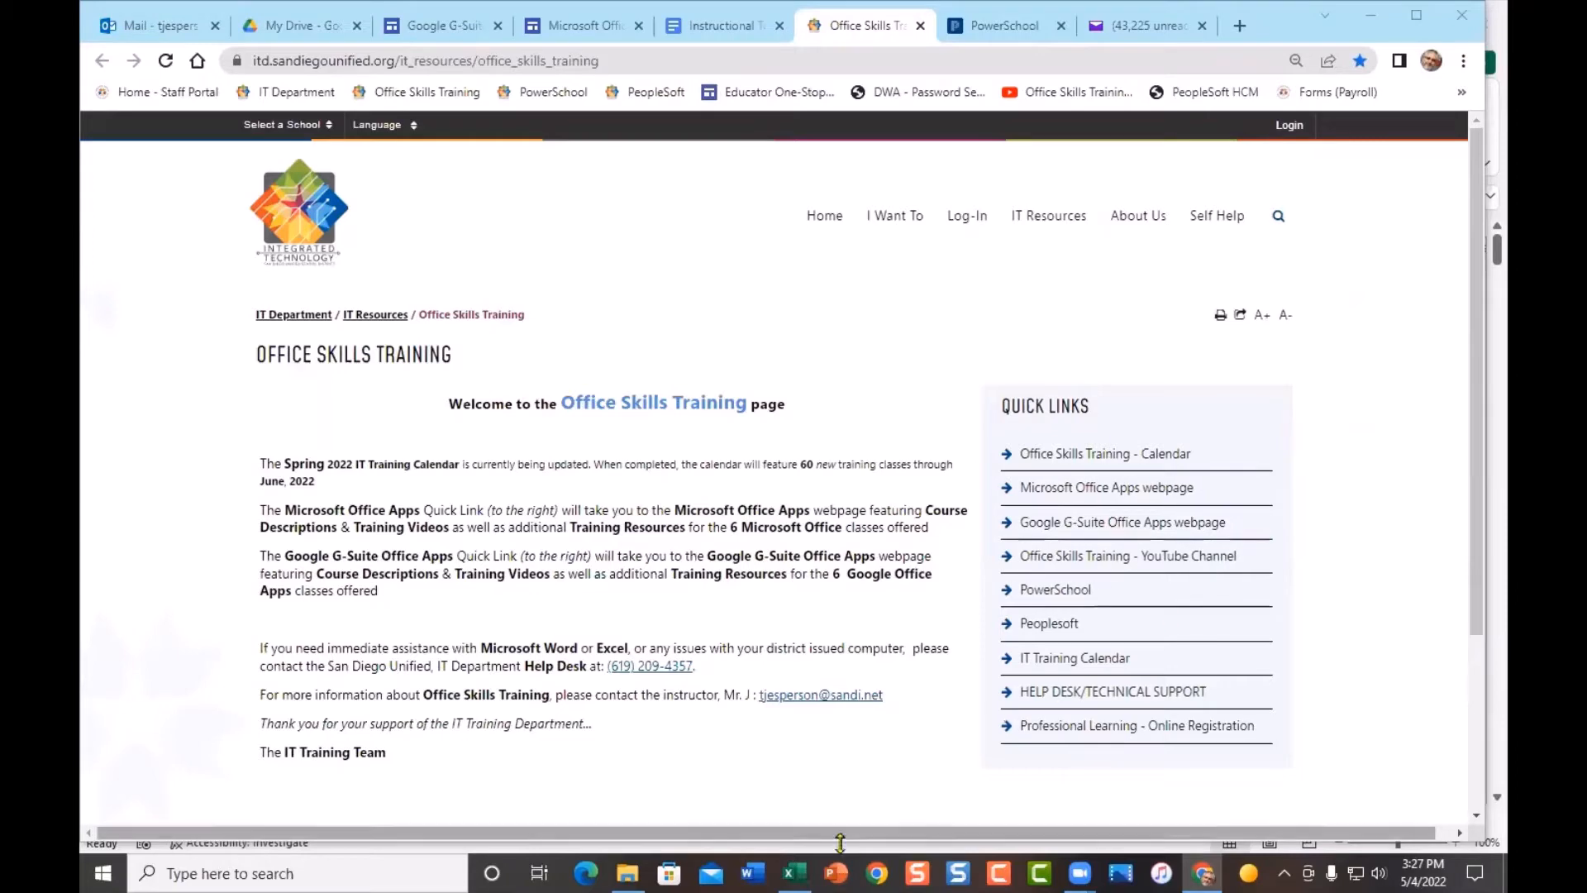
# - Minimize the Chrome training page so the Excel enrollment workbook shows
pyautogui.click(1203, 873)
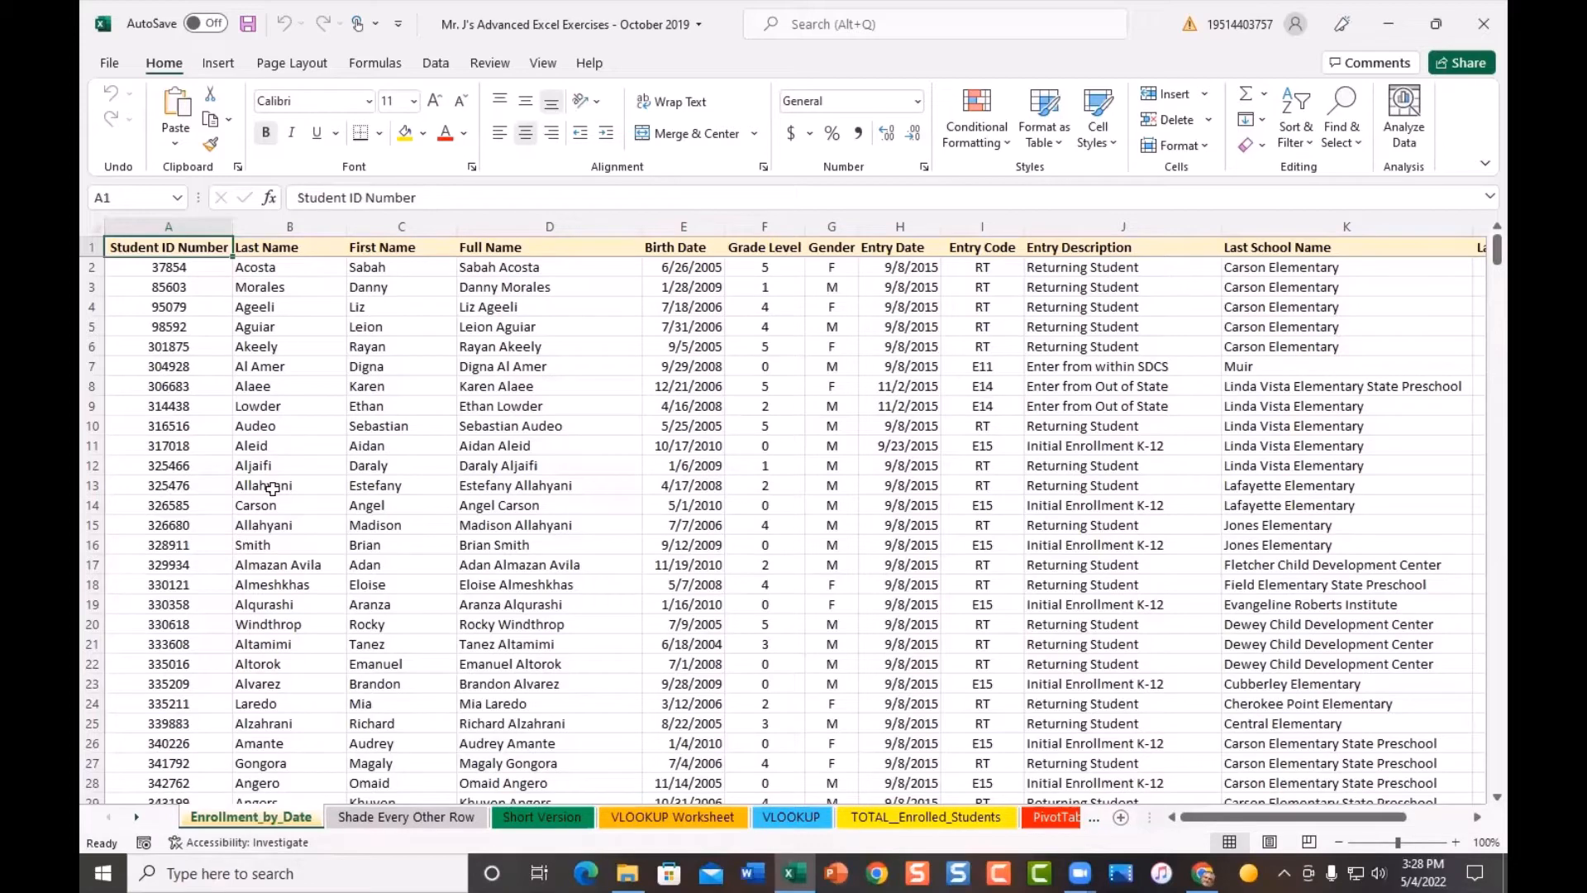
# - Sort the enrollment table A to Z by Last Name, expanding the selection to whole rows
pyautogui.click(263, 226)
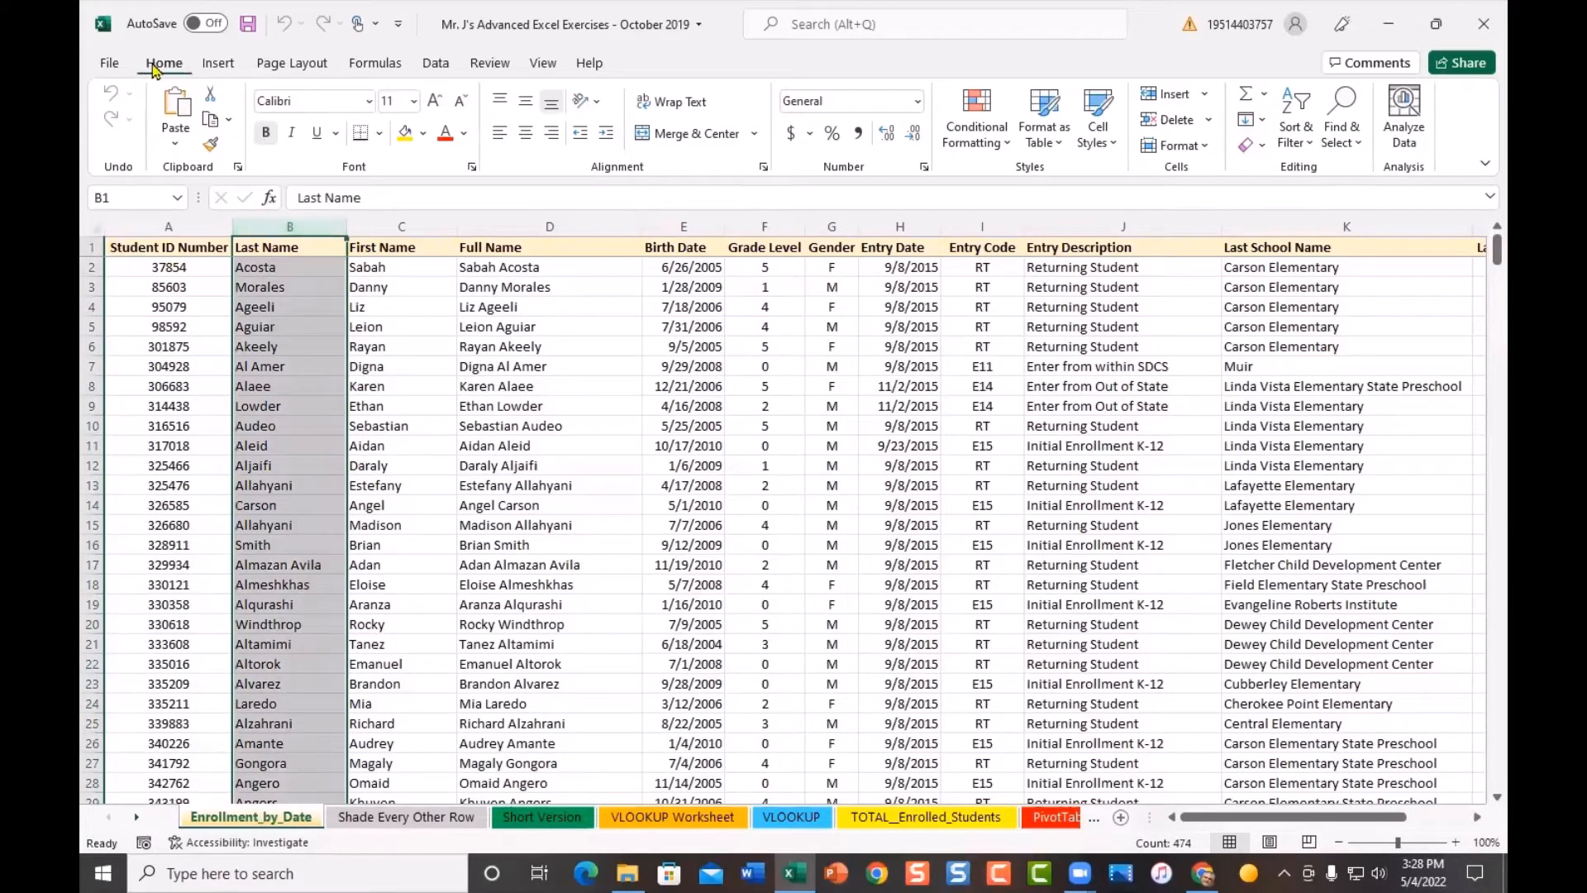
pyautogui.click(1309, 143)
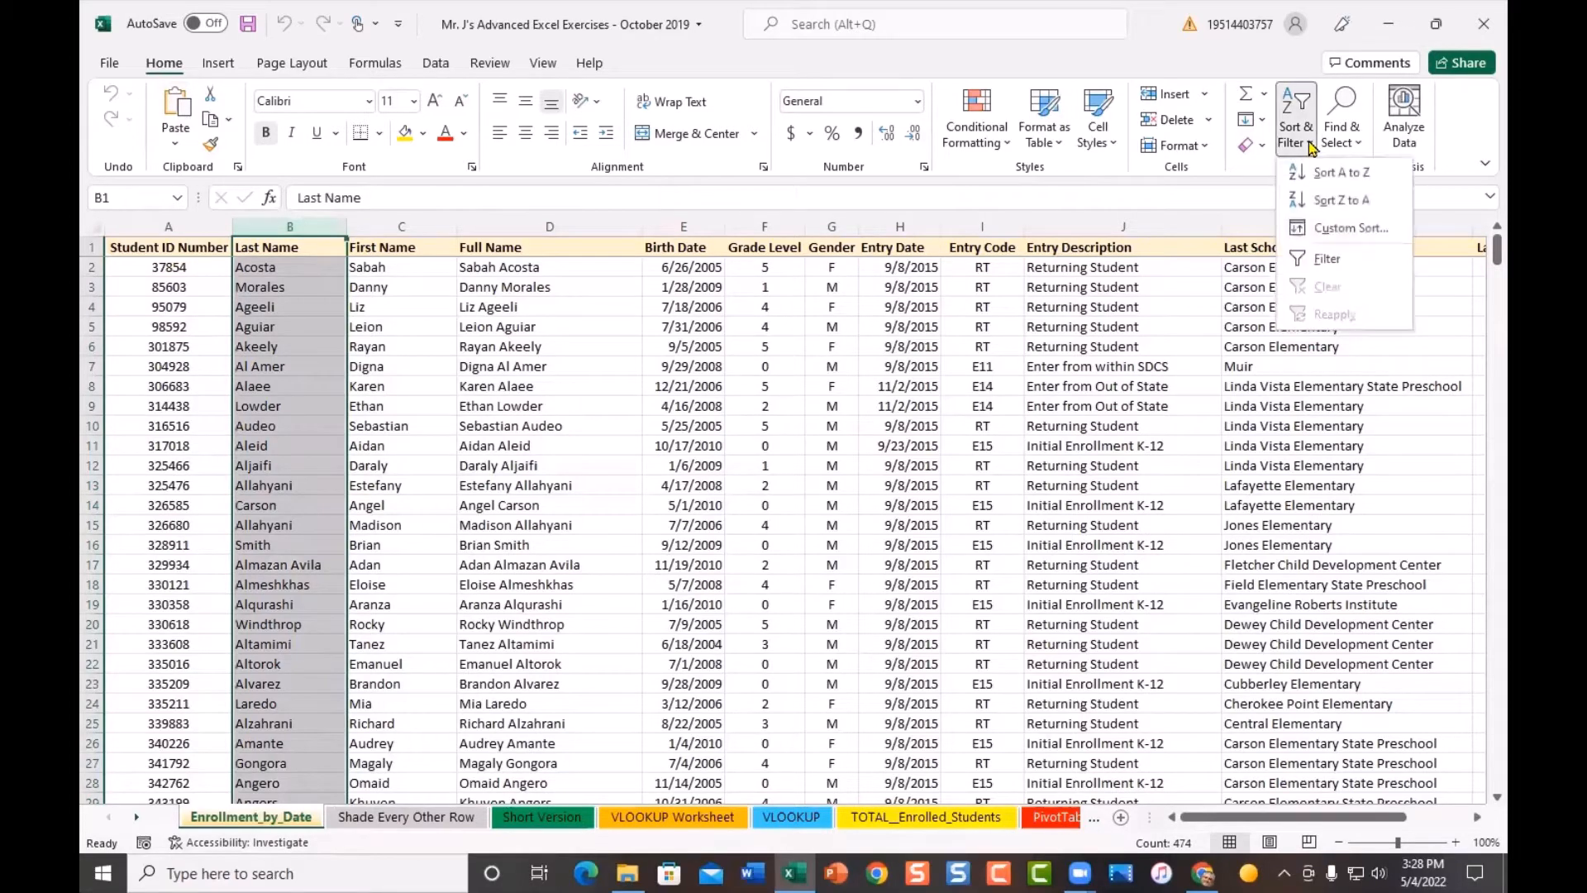
pyautogui.click(1367, 176)
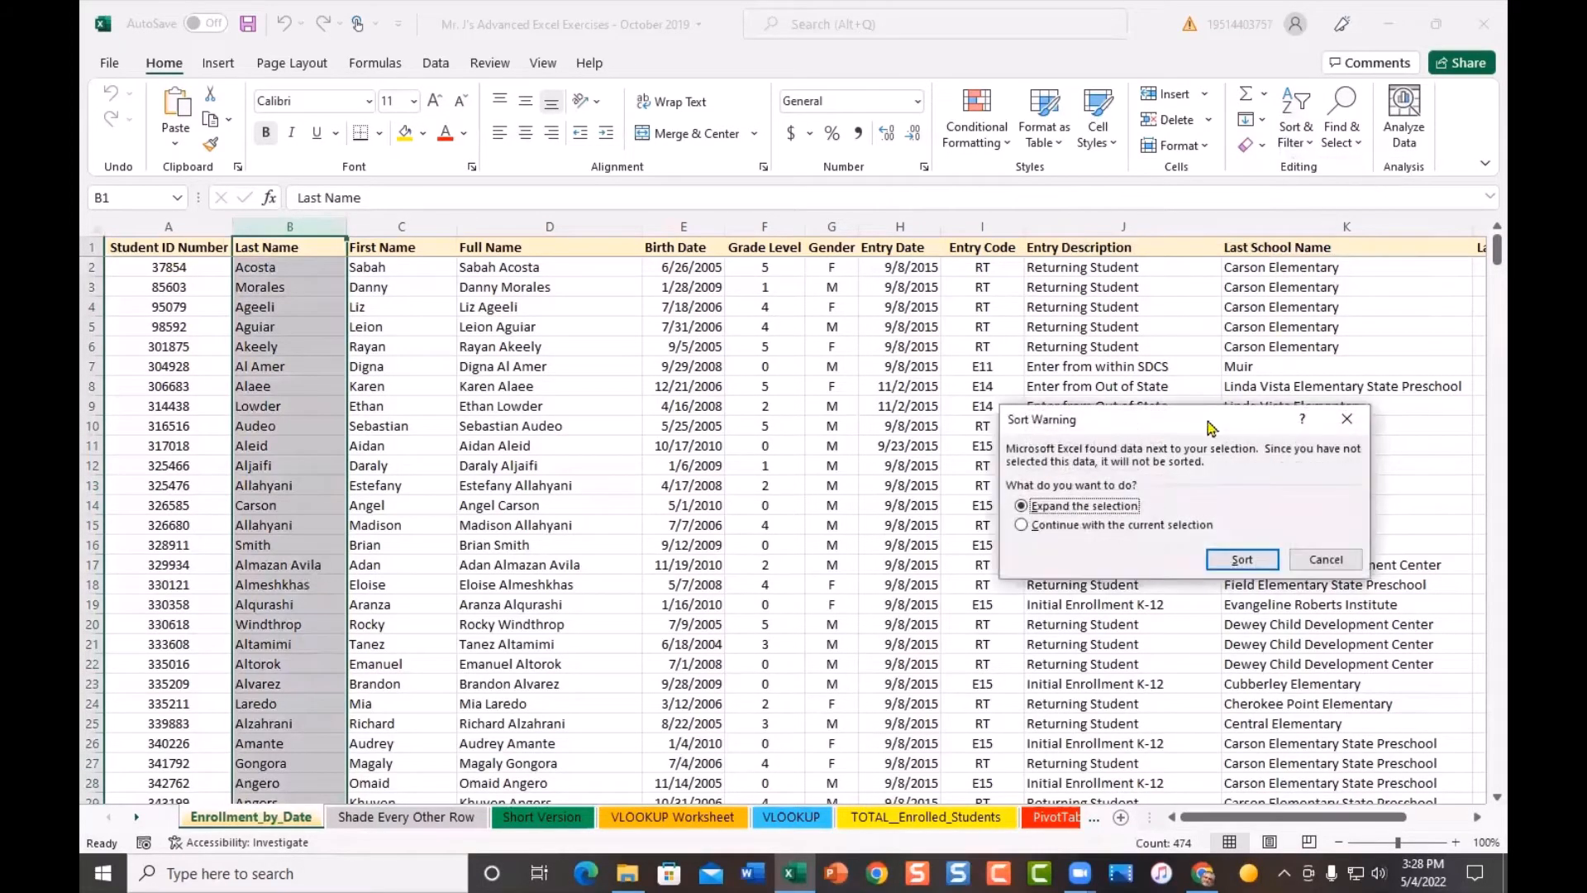
pyautogui.moveTo(1200, 421); pyautogui.dragTo(778, 202)
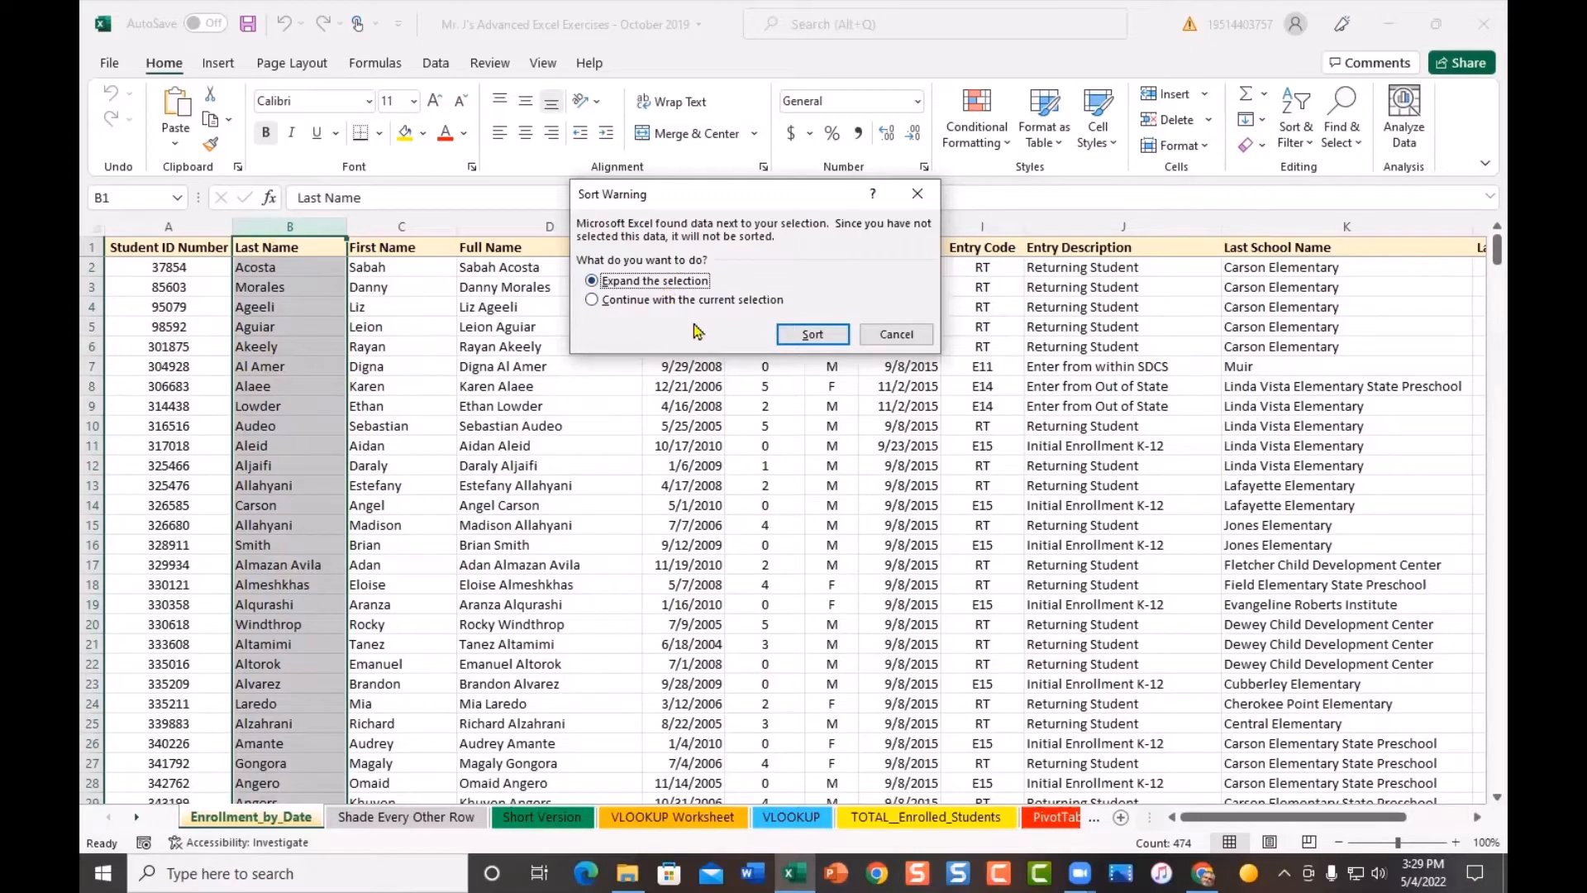
pyautogui.click(816, 336)
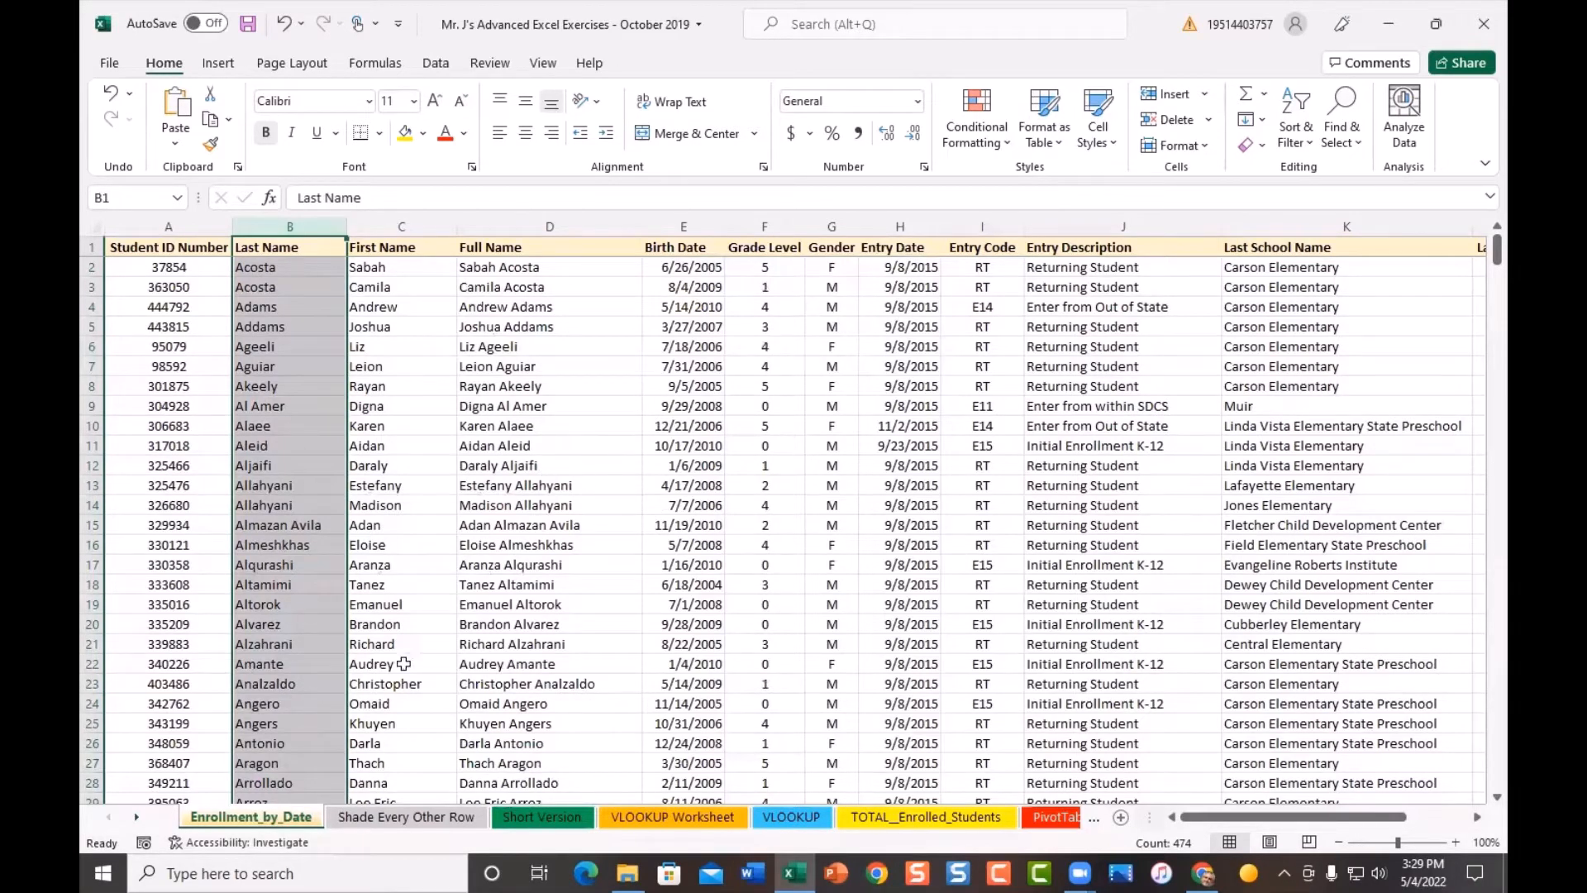
pyautogui.click(517, 508)
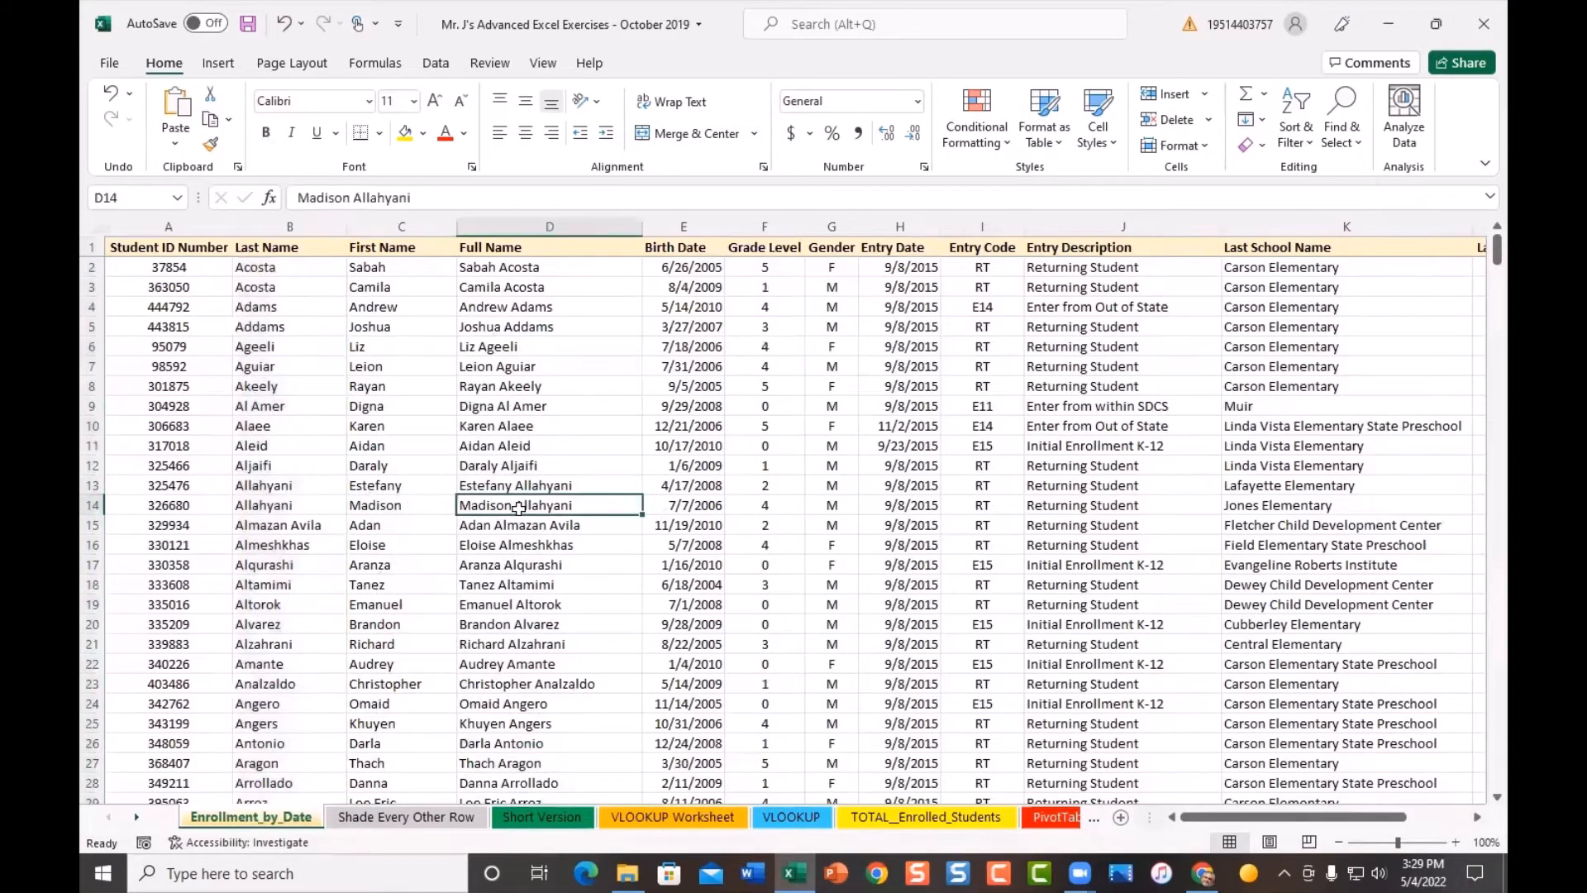
pyautogui.click(151, 267)
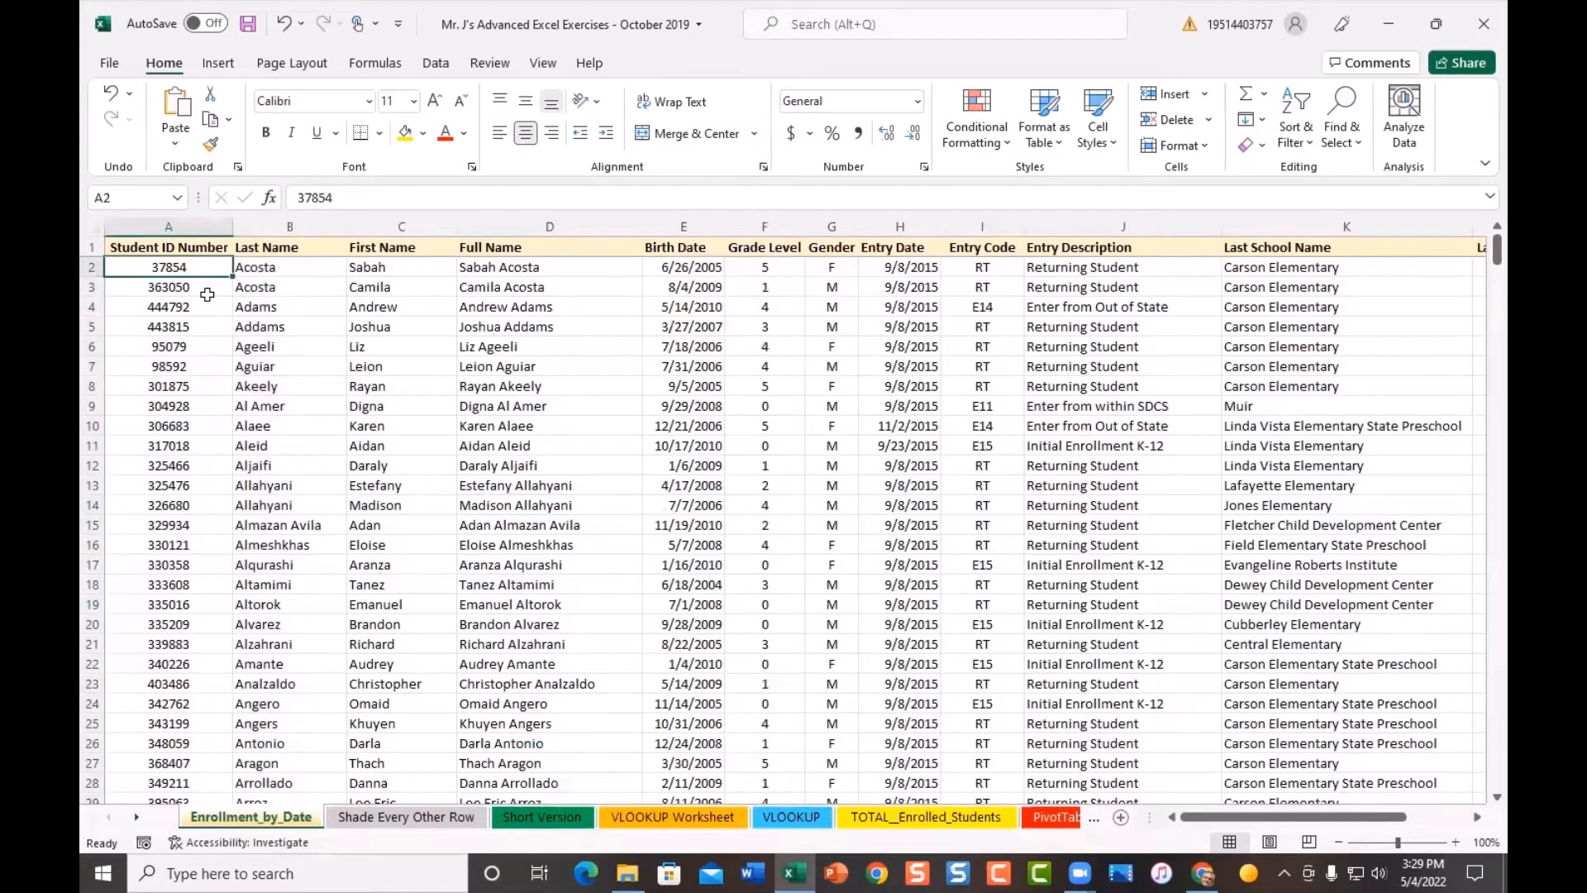
pyautogui.hotkey('ctrl', 'End')
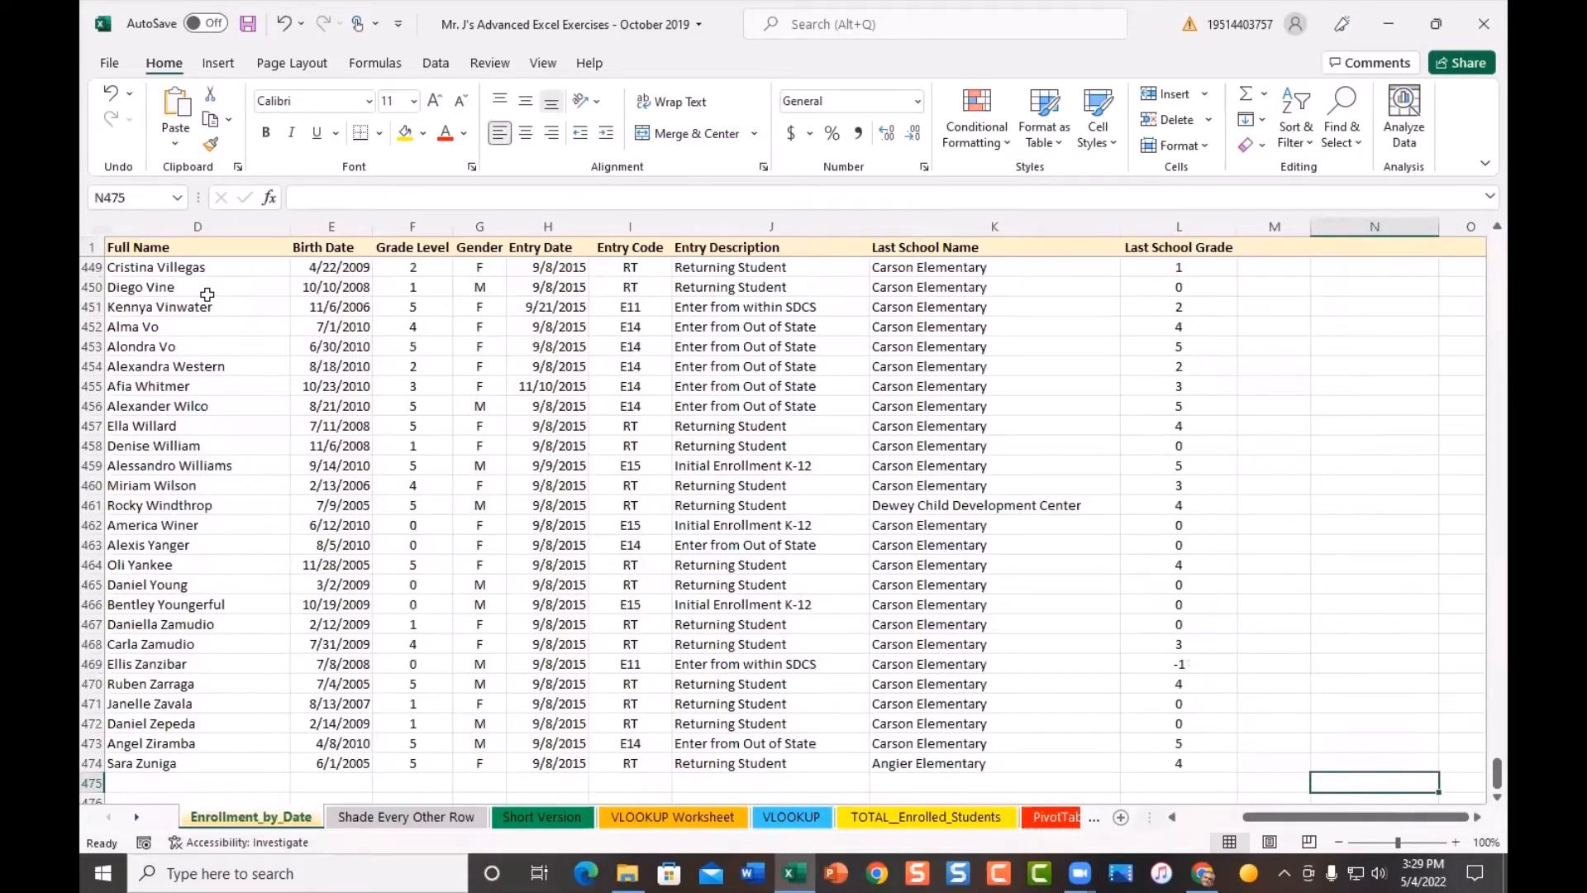
pyautogui.scroll(-3, 217, 382)
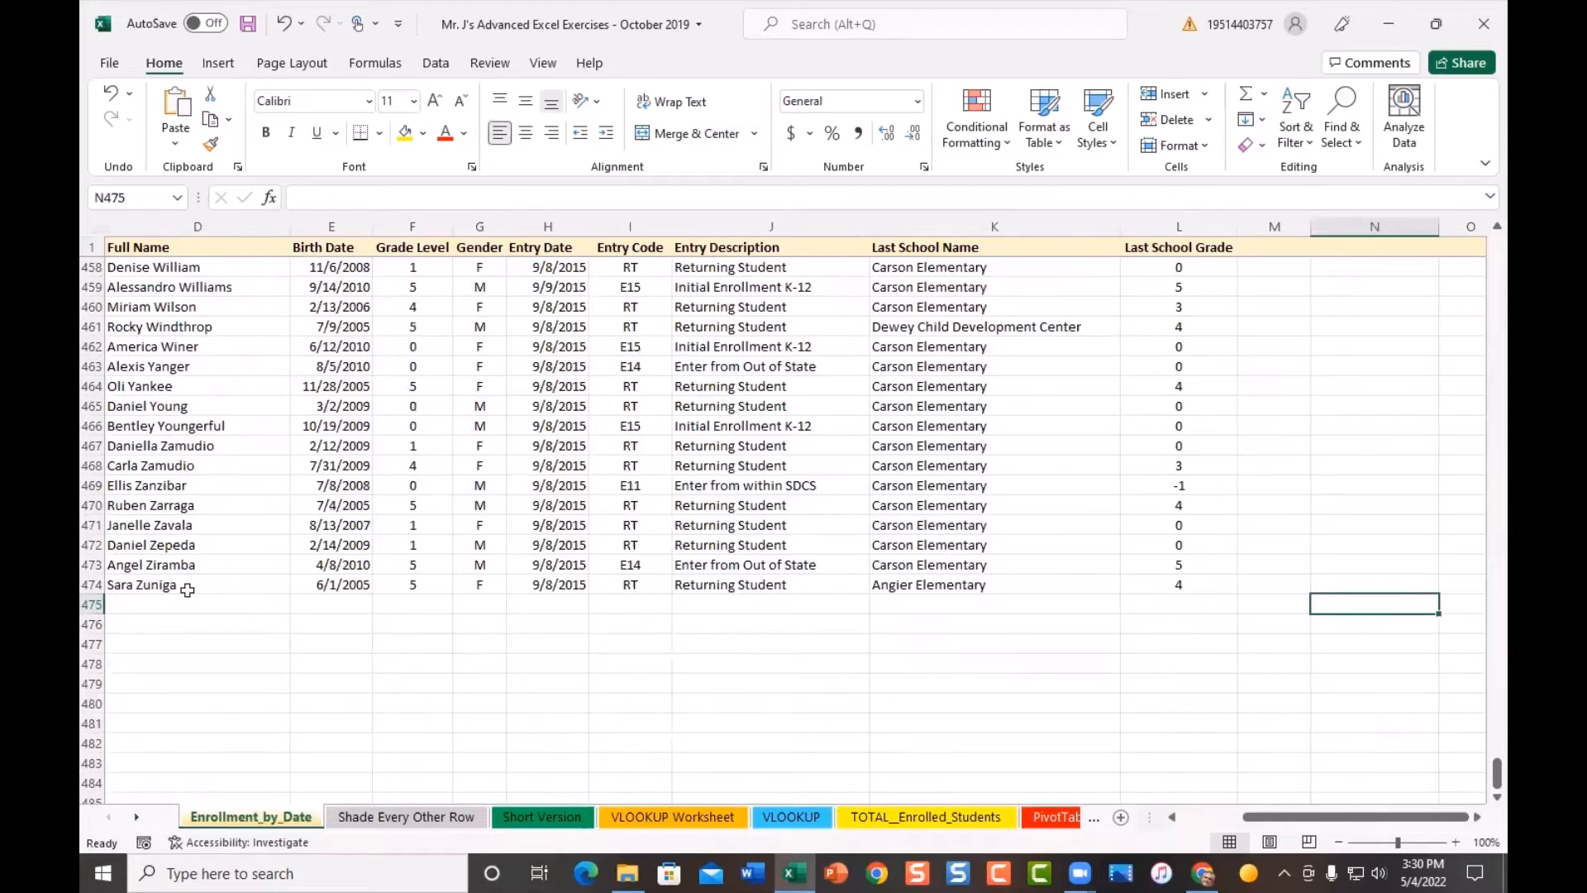
pyautogui.hotkey('ctrl', 'Home')
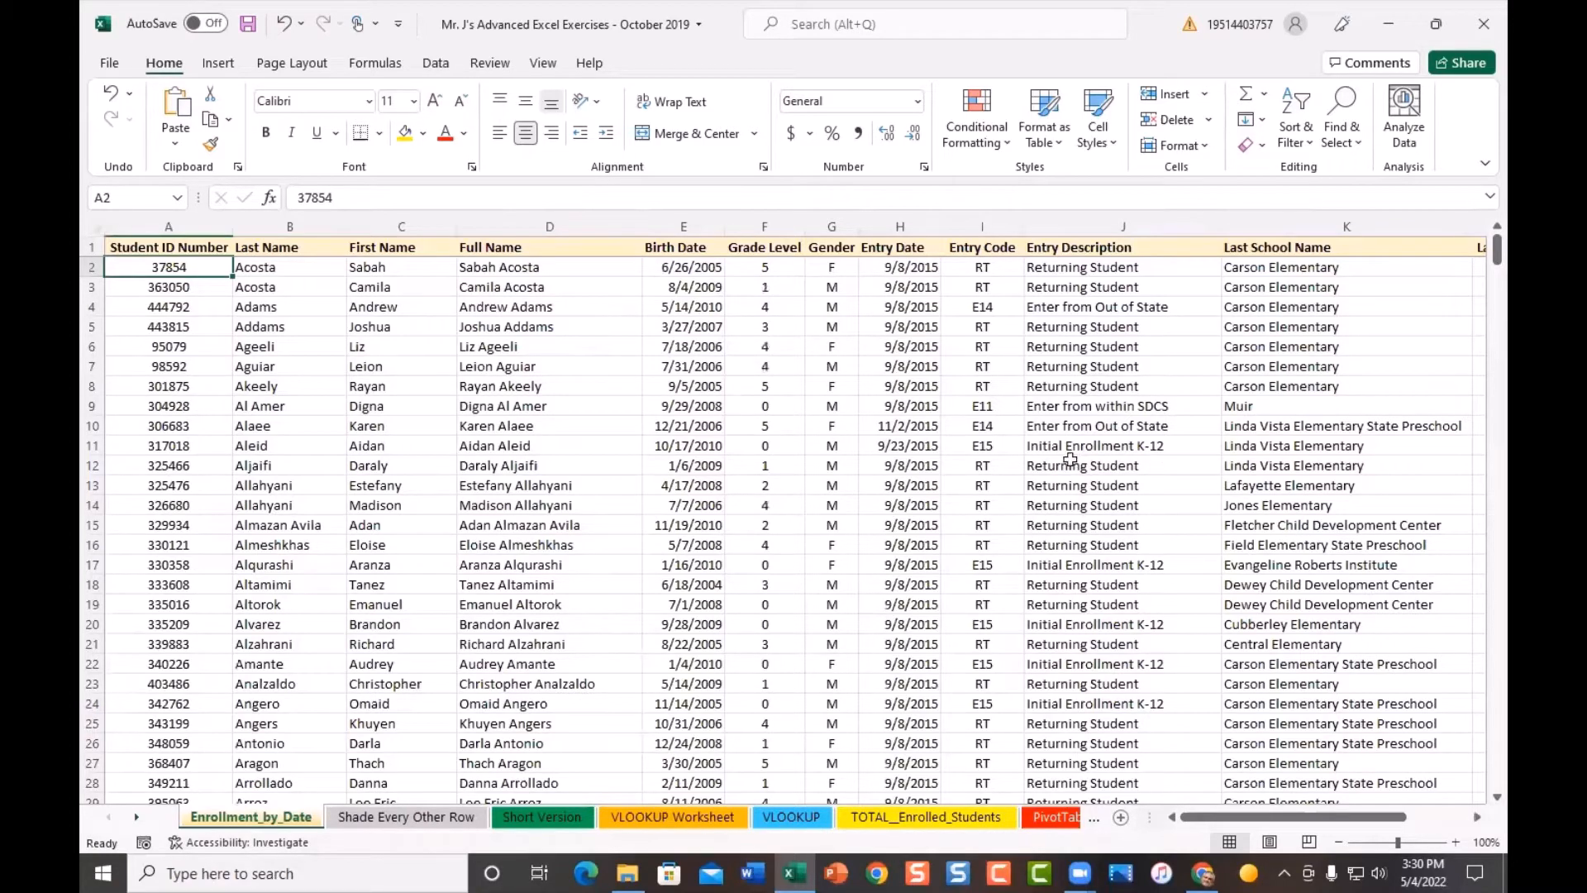
# - Sort the whole table by Grade Level, smallest to largest, with each row kept intact
pyautogui.click(369, 219)
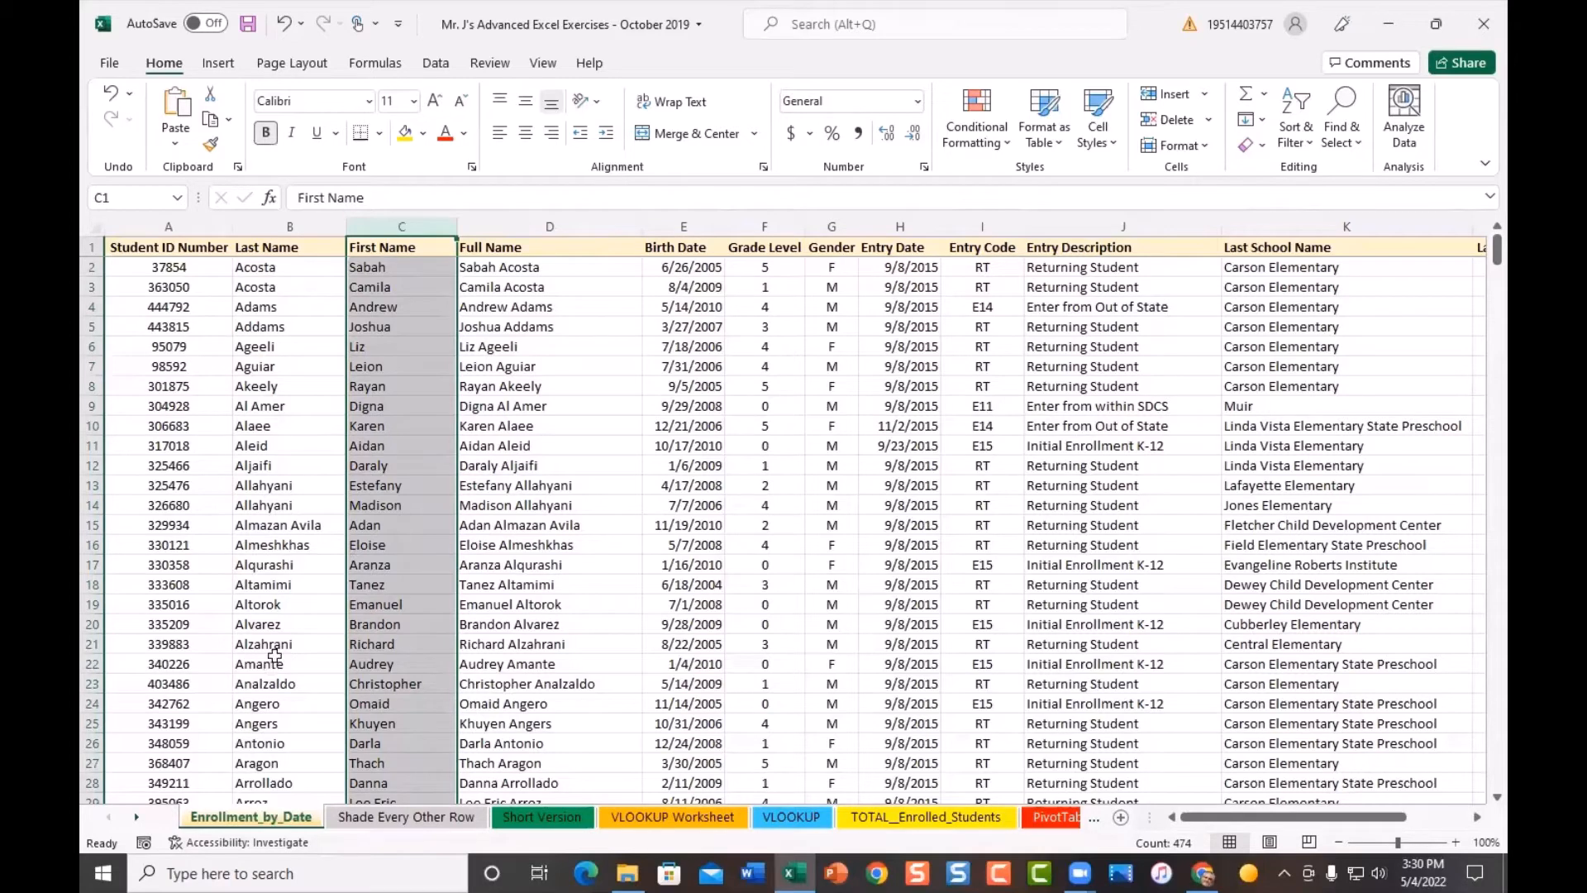
pyautogui.click(281, 227)
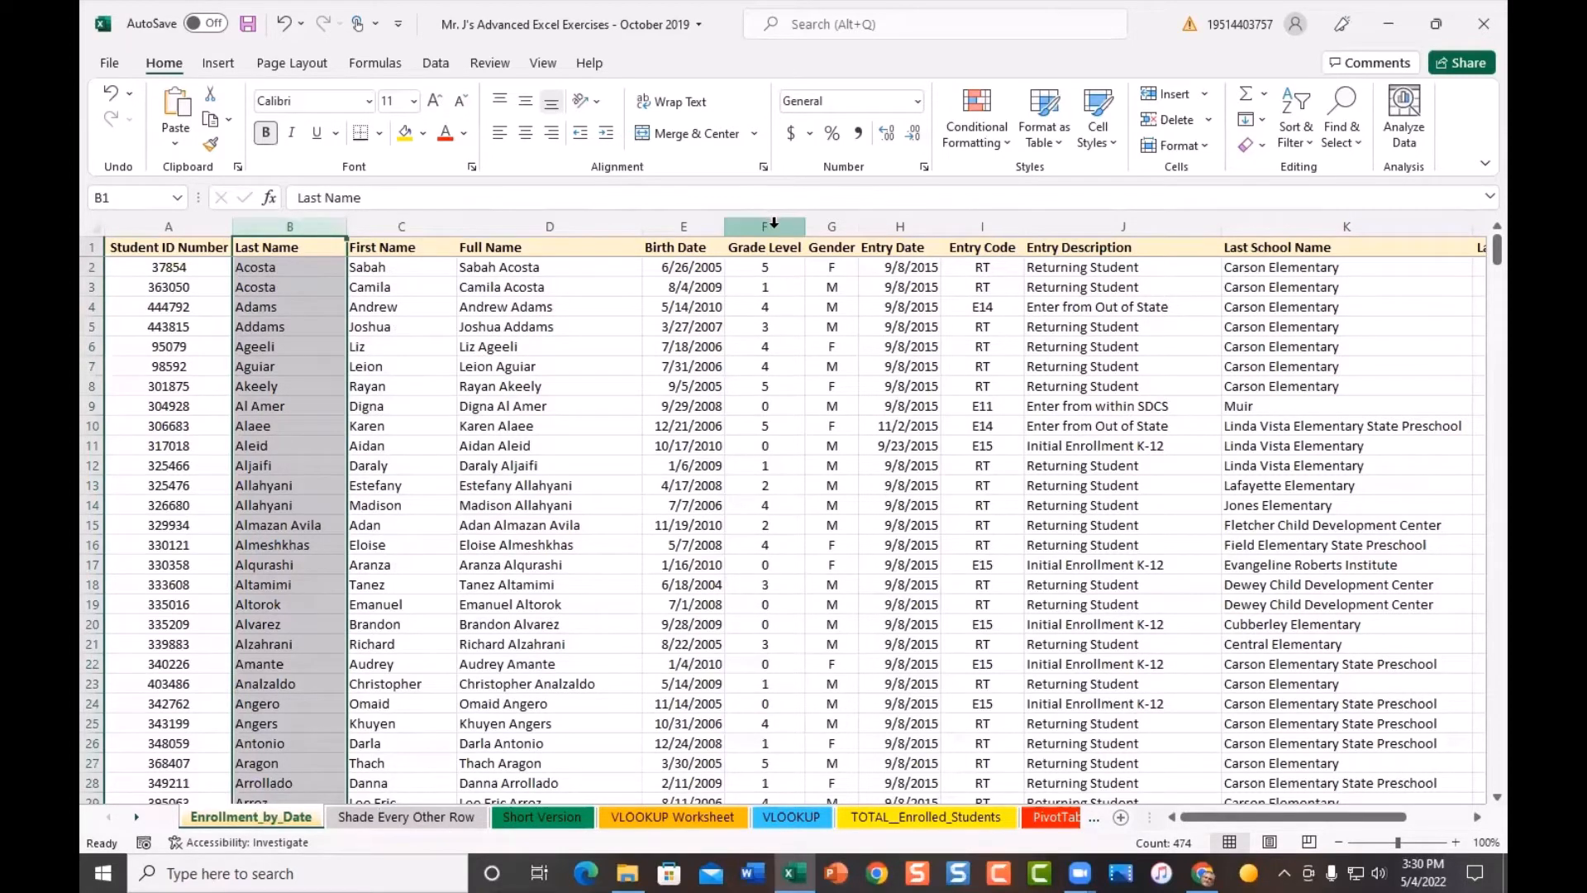
pyautogui.click(774, 221)
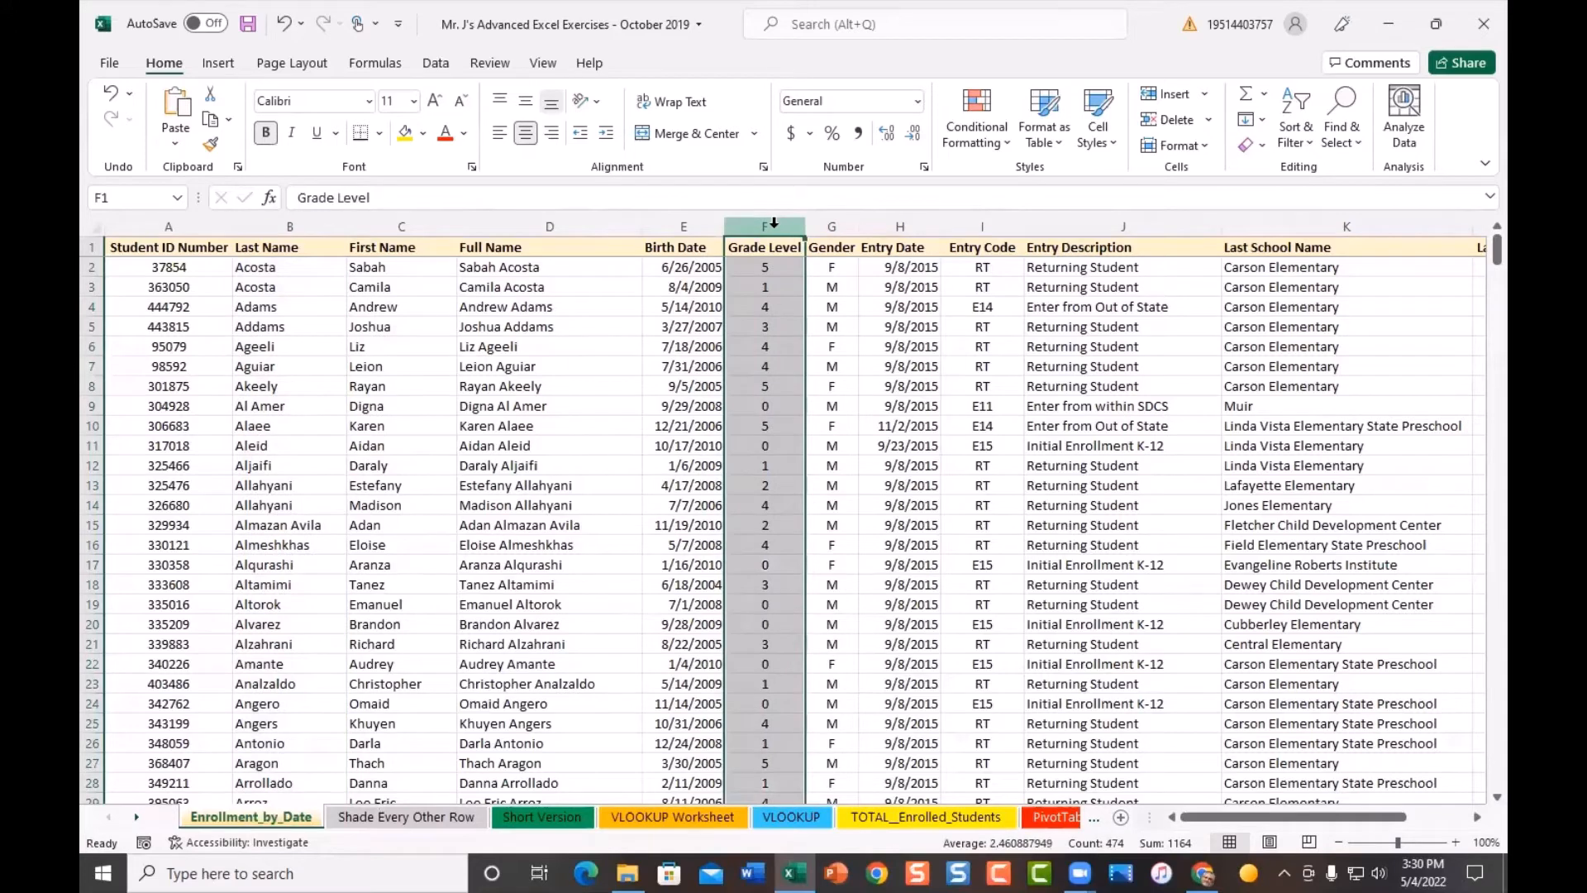
pyautogui.click(1308, 146)
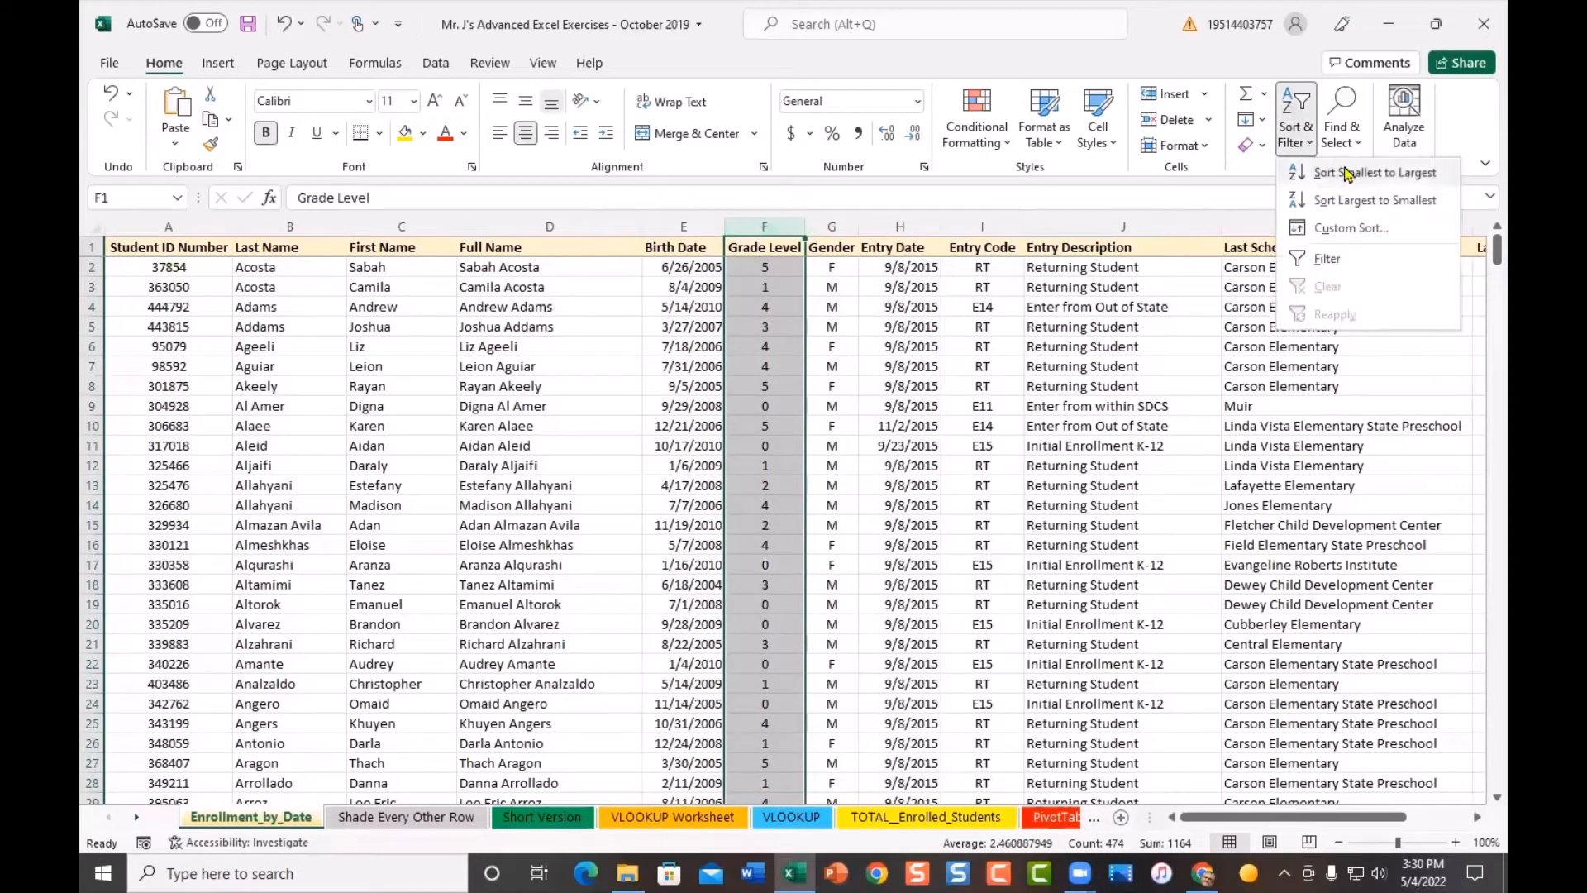
pyautogui.click(1347, 174)
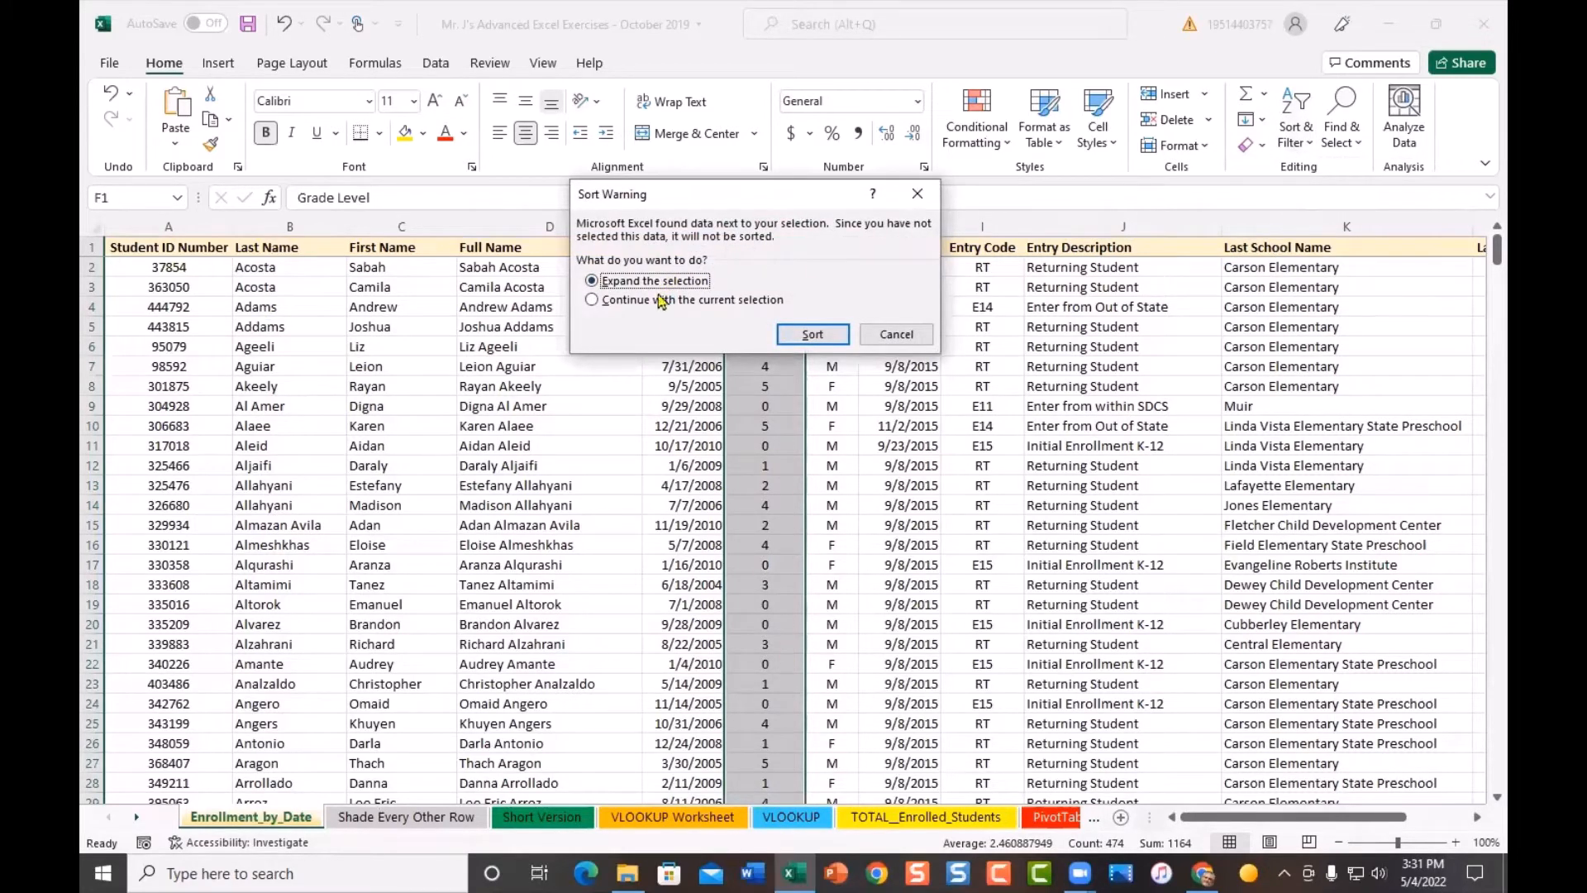
pyautogui.click(812, 335)
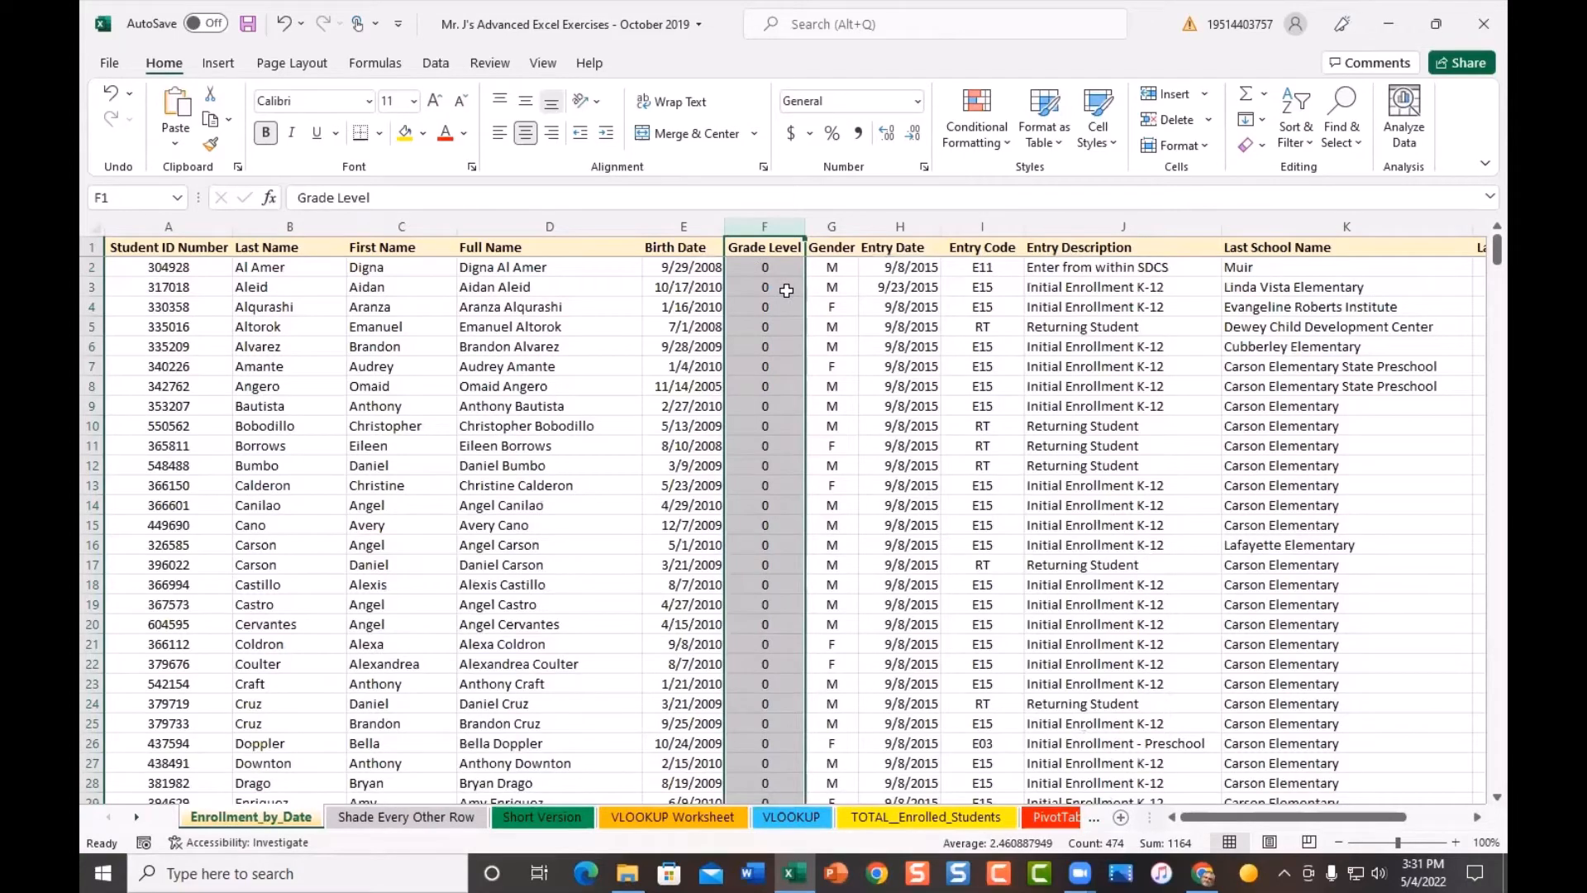
pyautogui.scroll(-12, 762, 362)
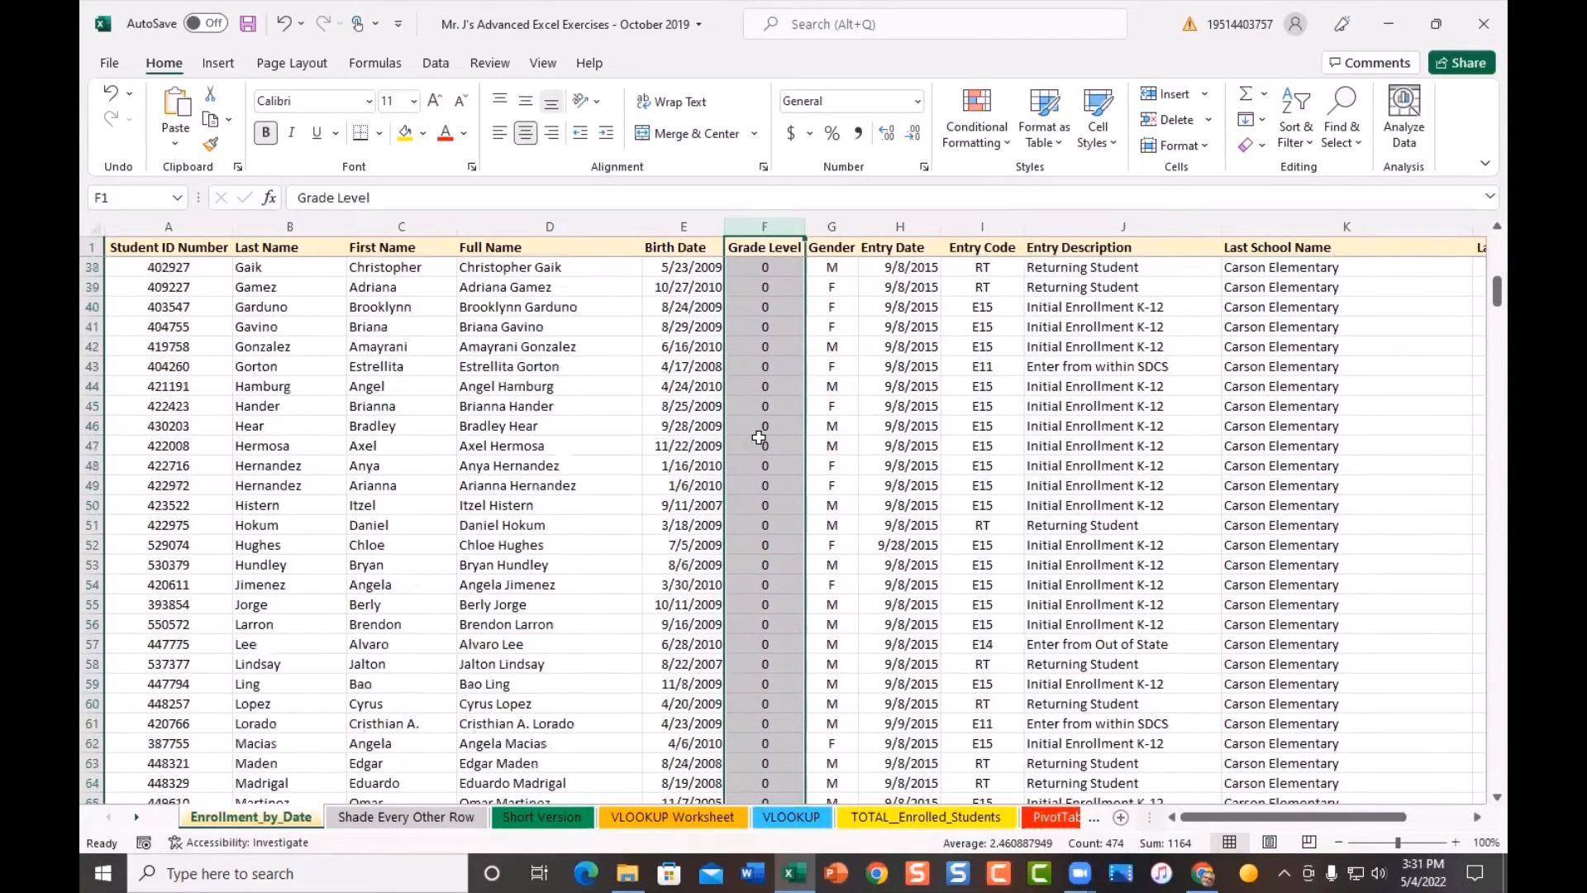
pyautogui.scroll(-20, 759, 437)
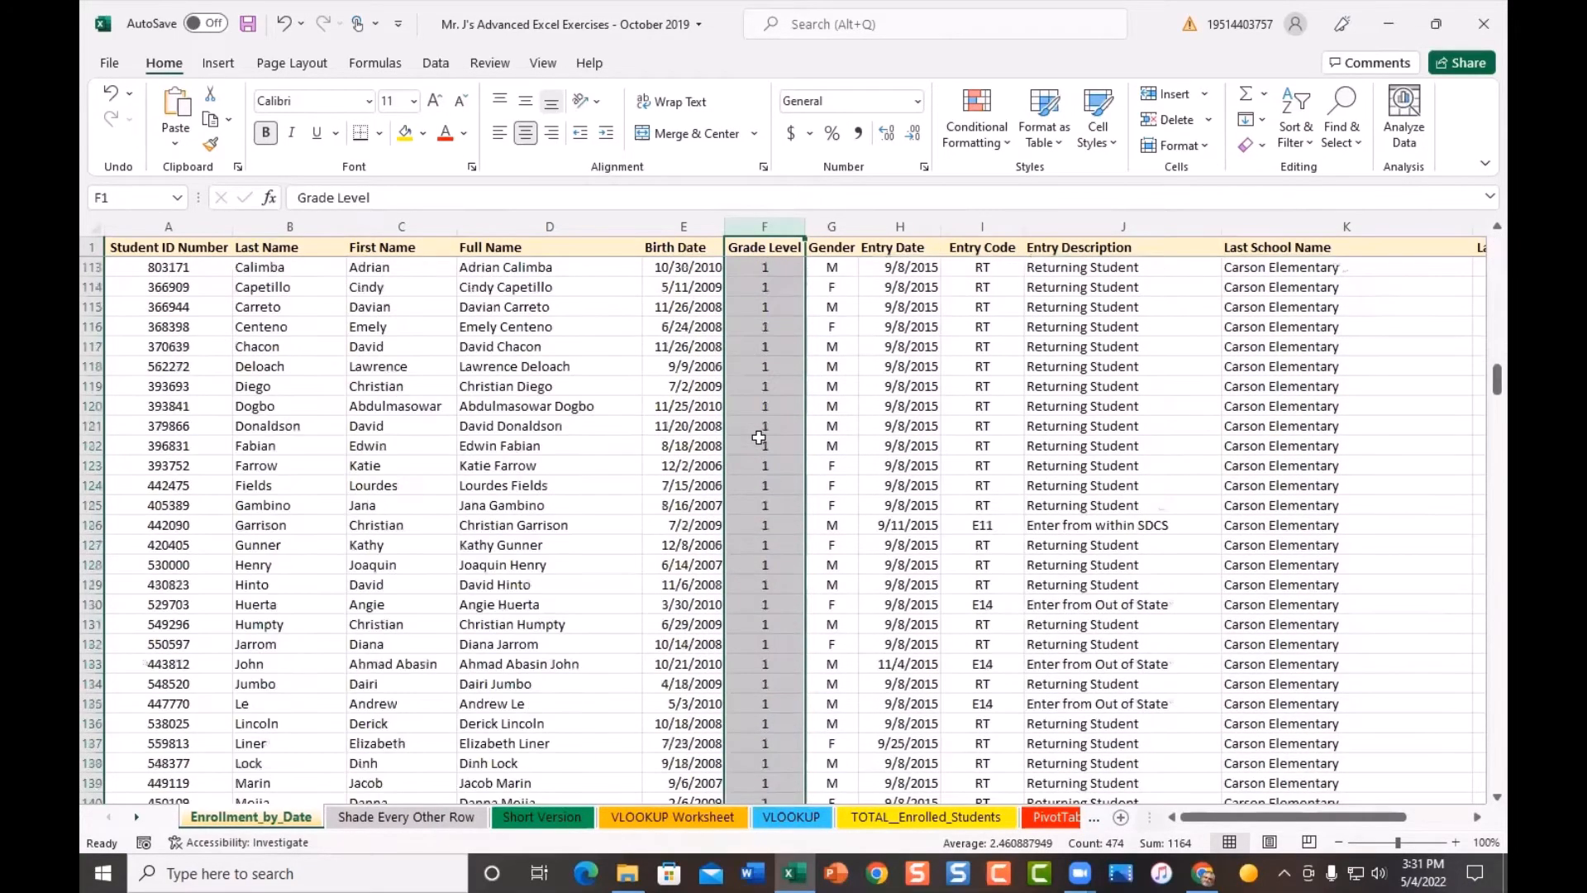
pyautogui.scroll(4, 758, 437)
pyautogui.scroll(3, 759, 437)
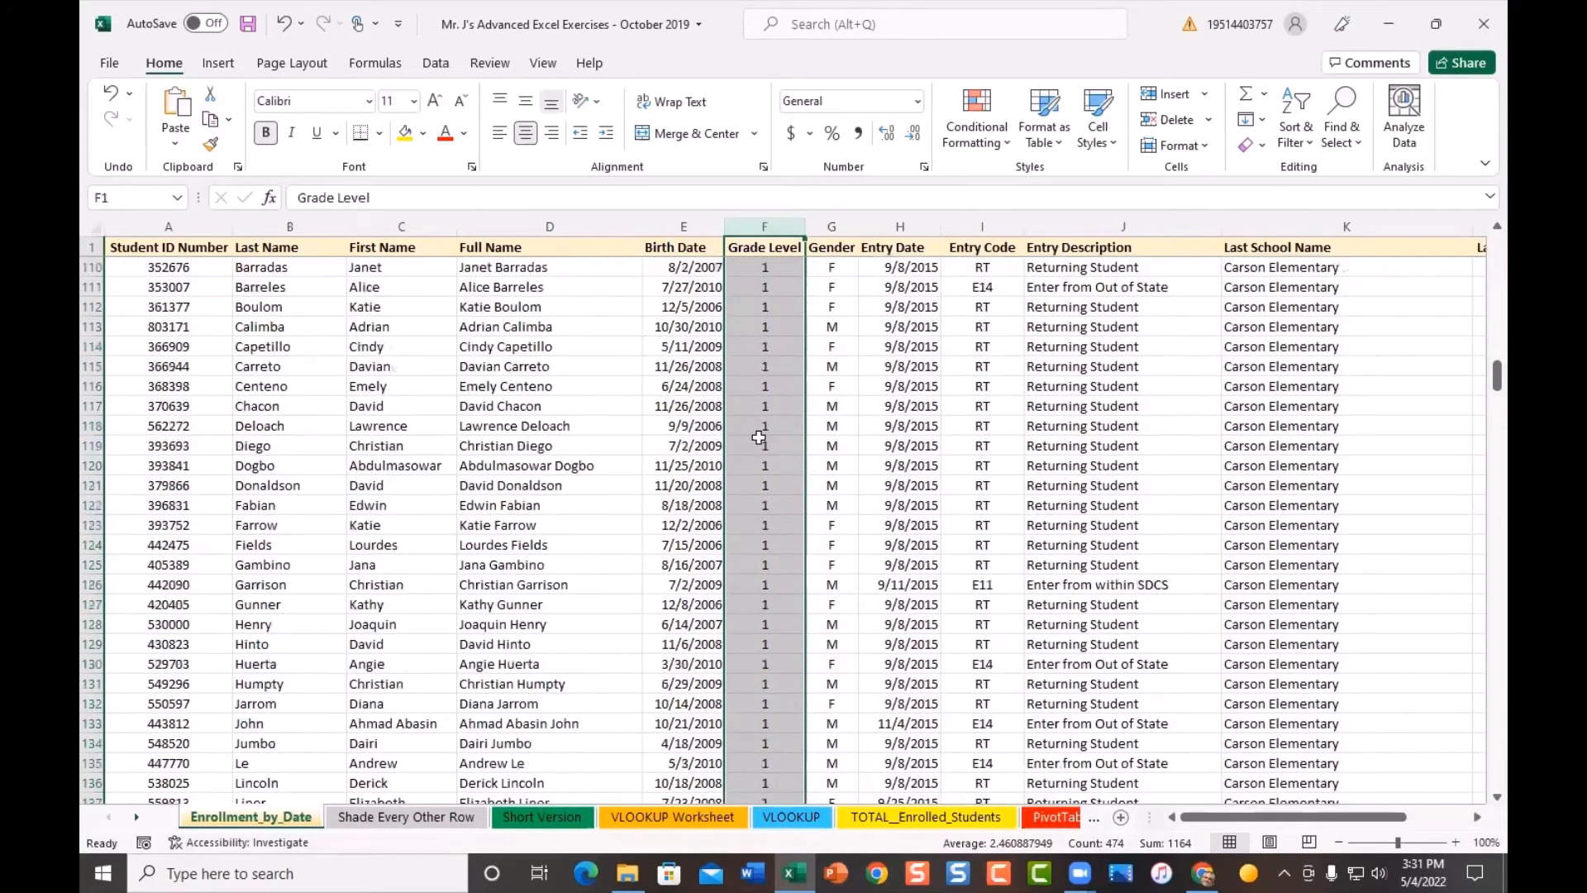
pyautogui.scroll(7, 759, 438)
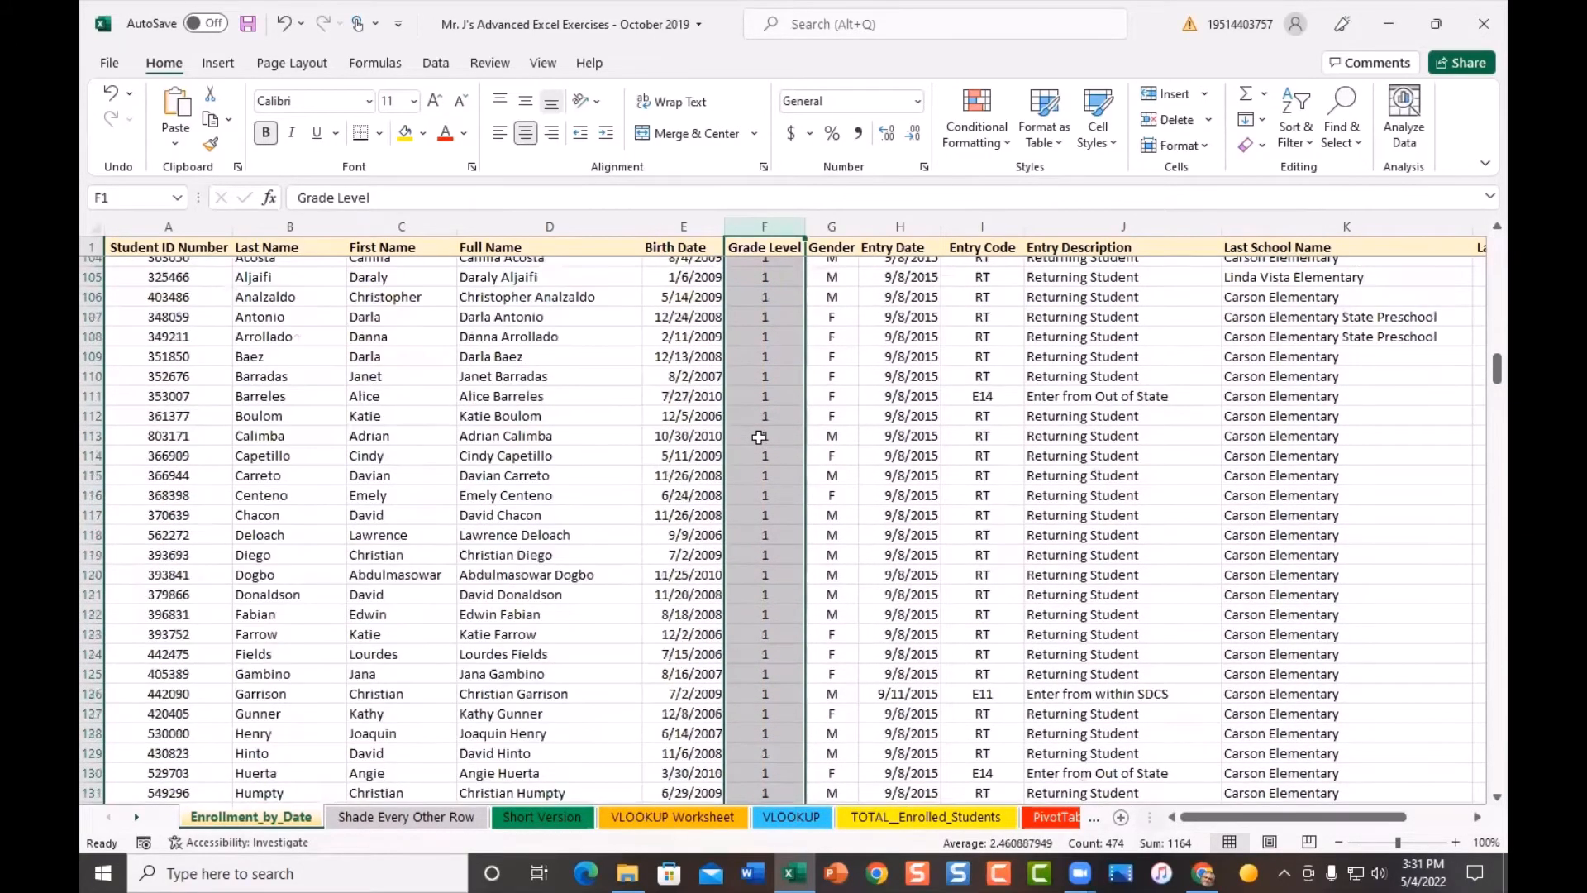
pyautogui.scroll(5, 759, 437)
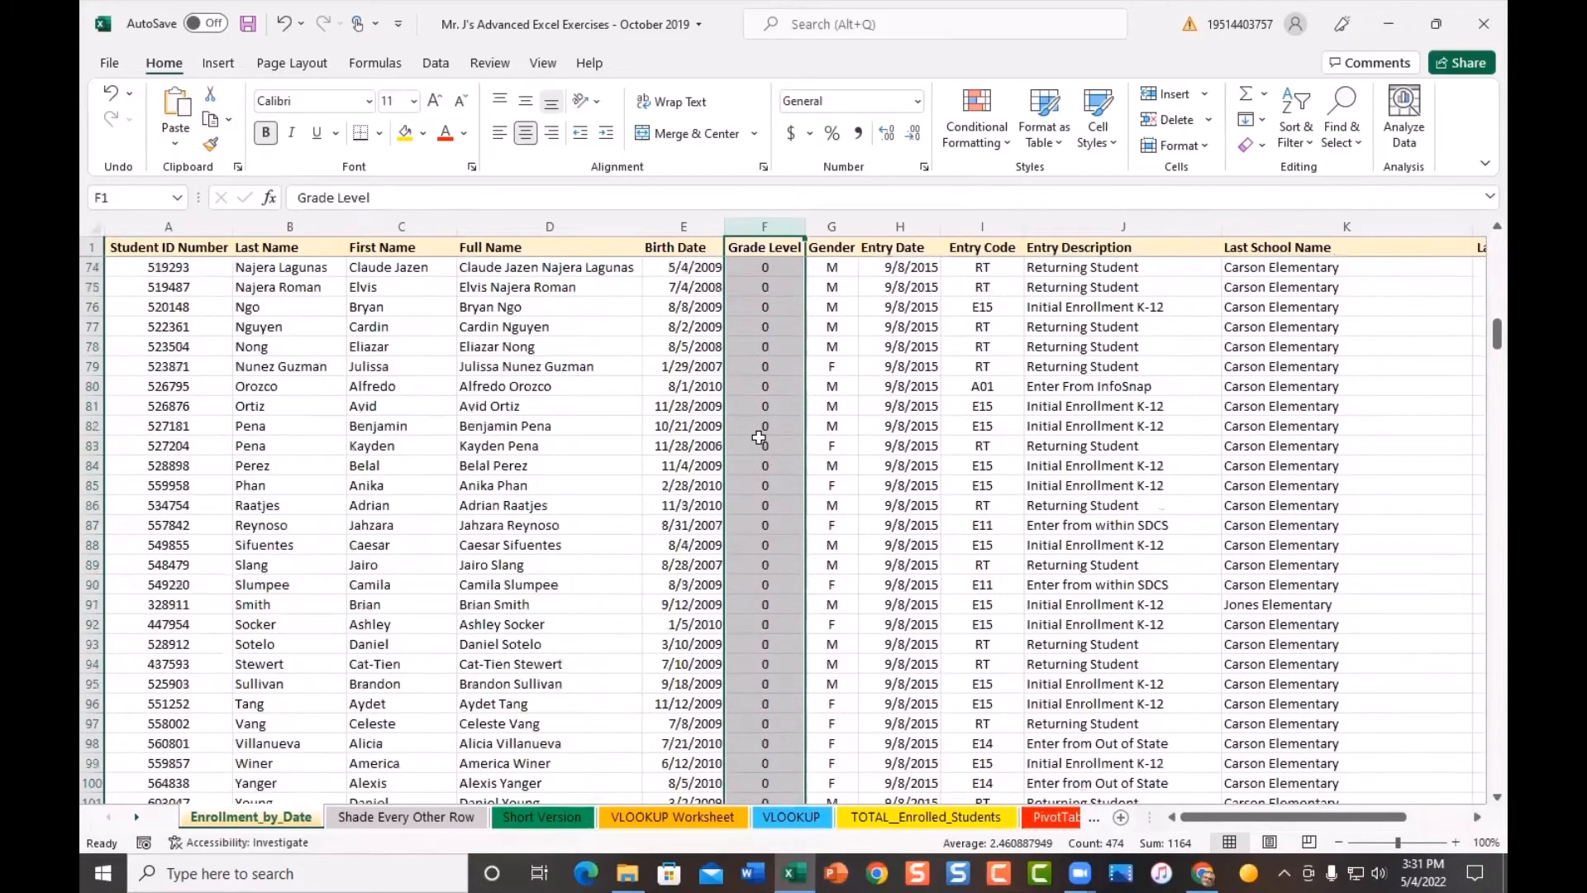
pyautogui.scroll(20, 758, 437)
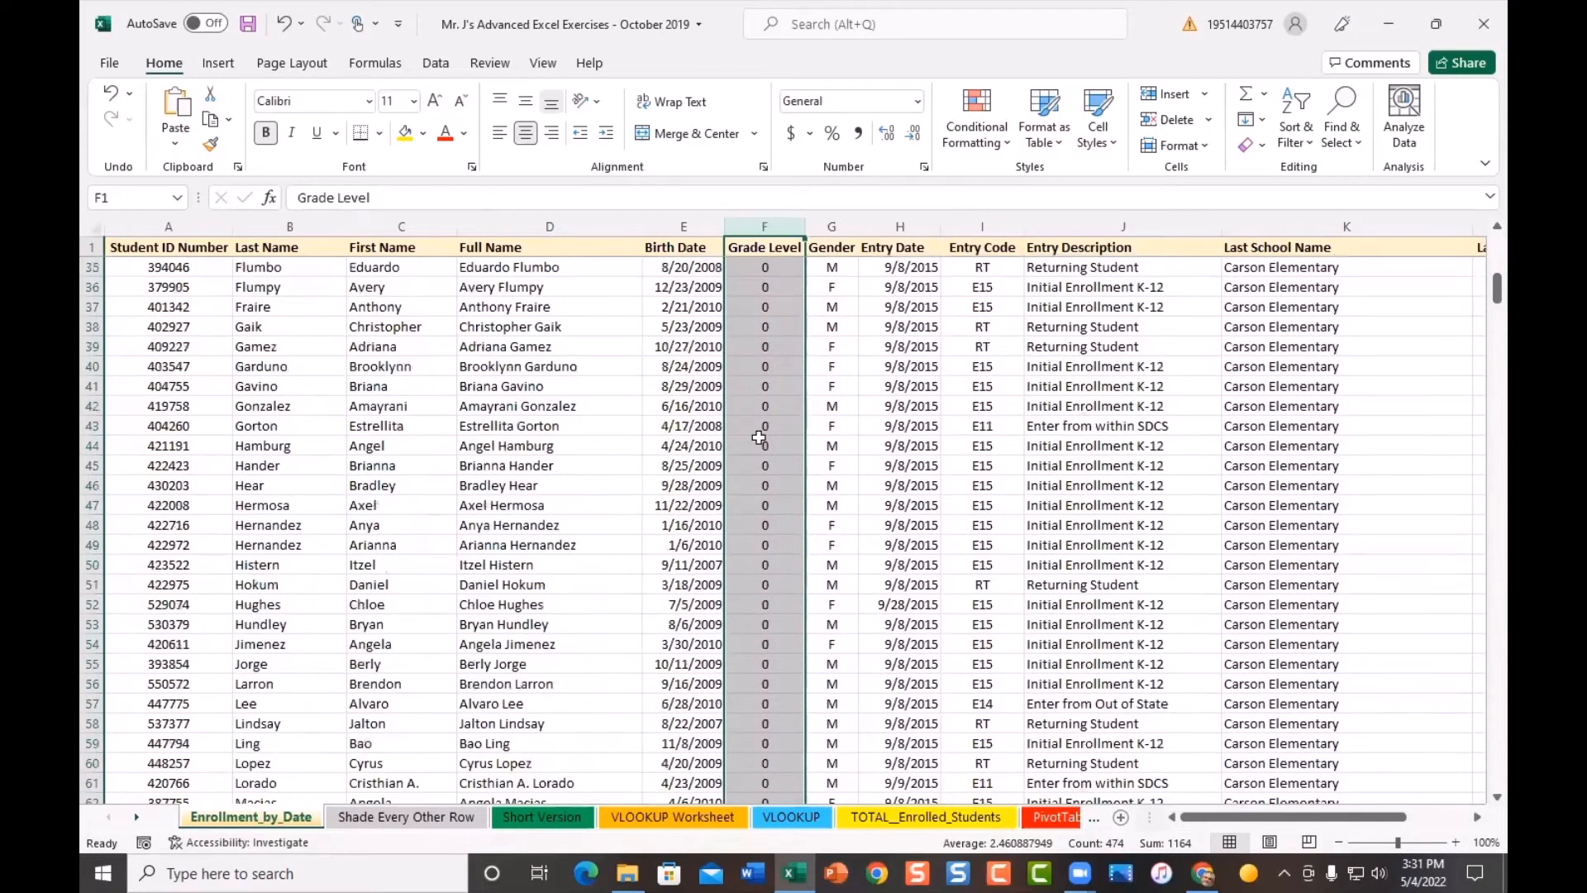
pyautogui.scroll(3, 758, 437)
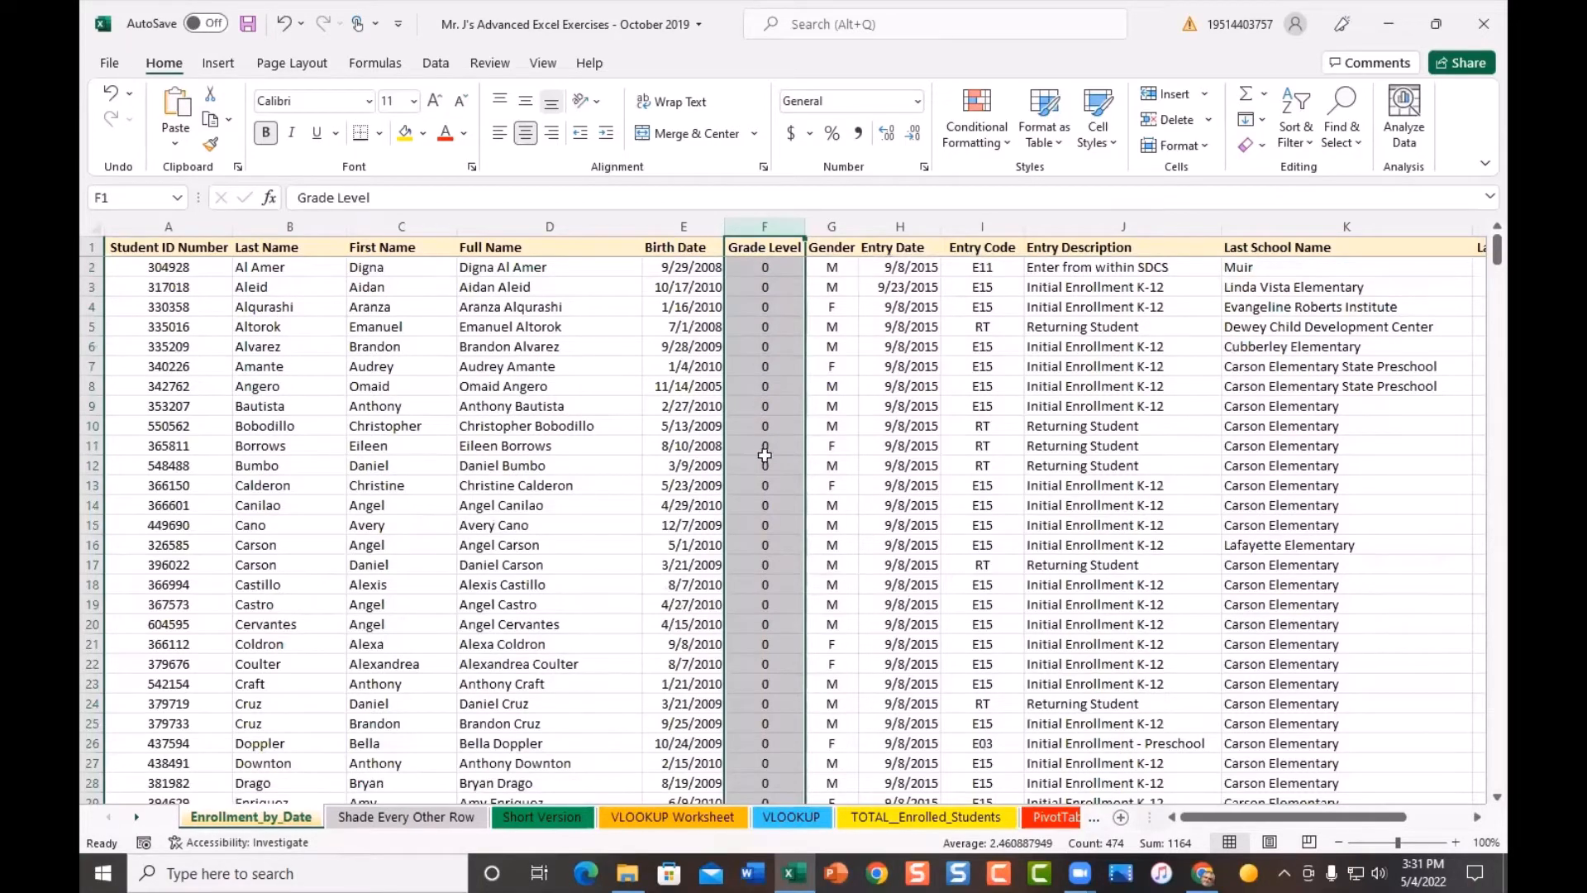
pyautogui.scroll(-4, 765, 529)
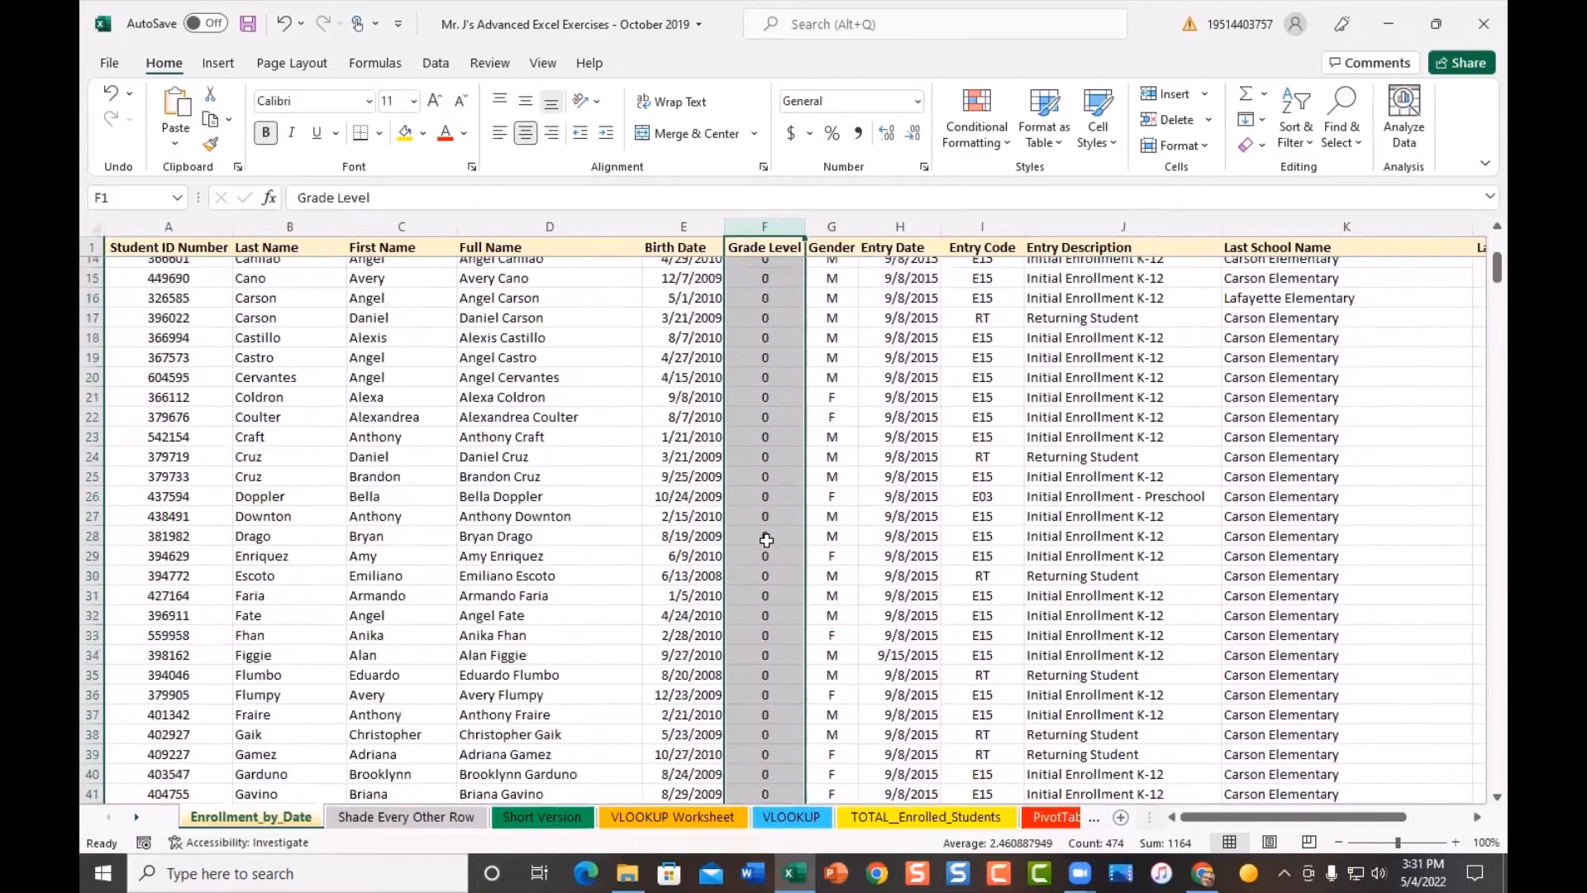
pyautogui.scroll(-4, 766, 539)
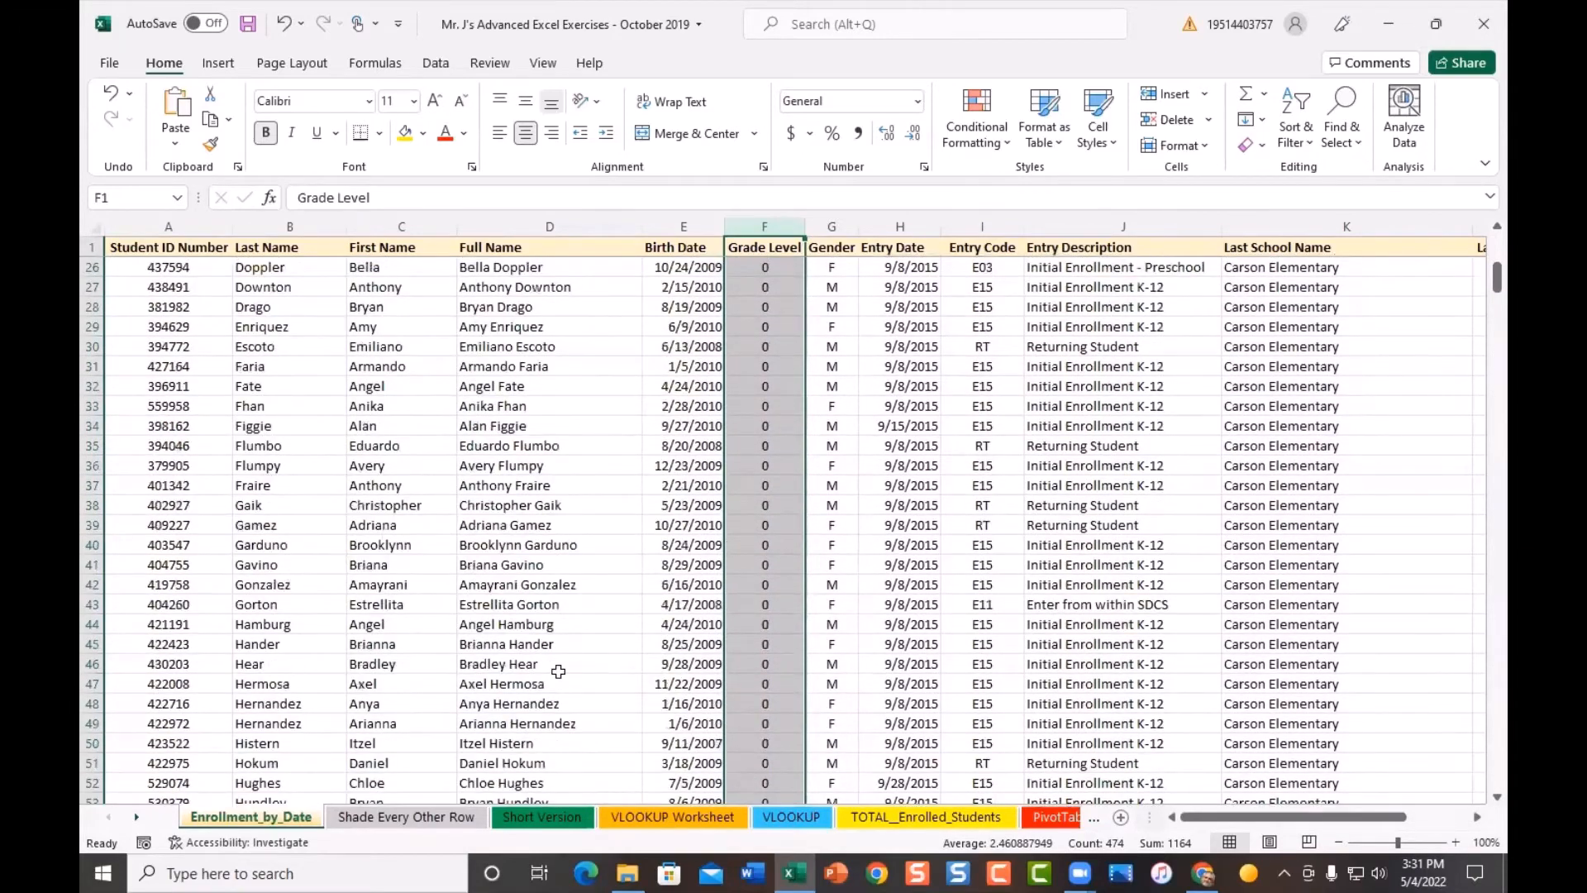
pyautogui.scroll(-1, 805, 615)
pyautogui.scroll(-11, 804, 616)
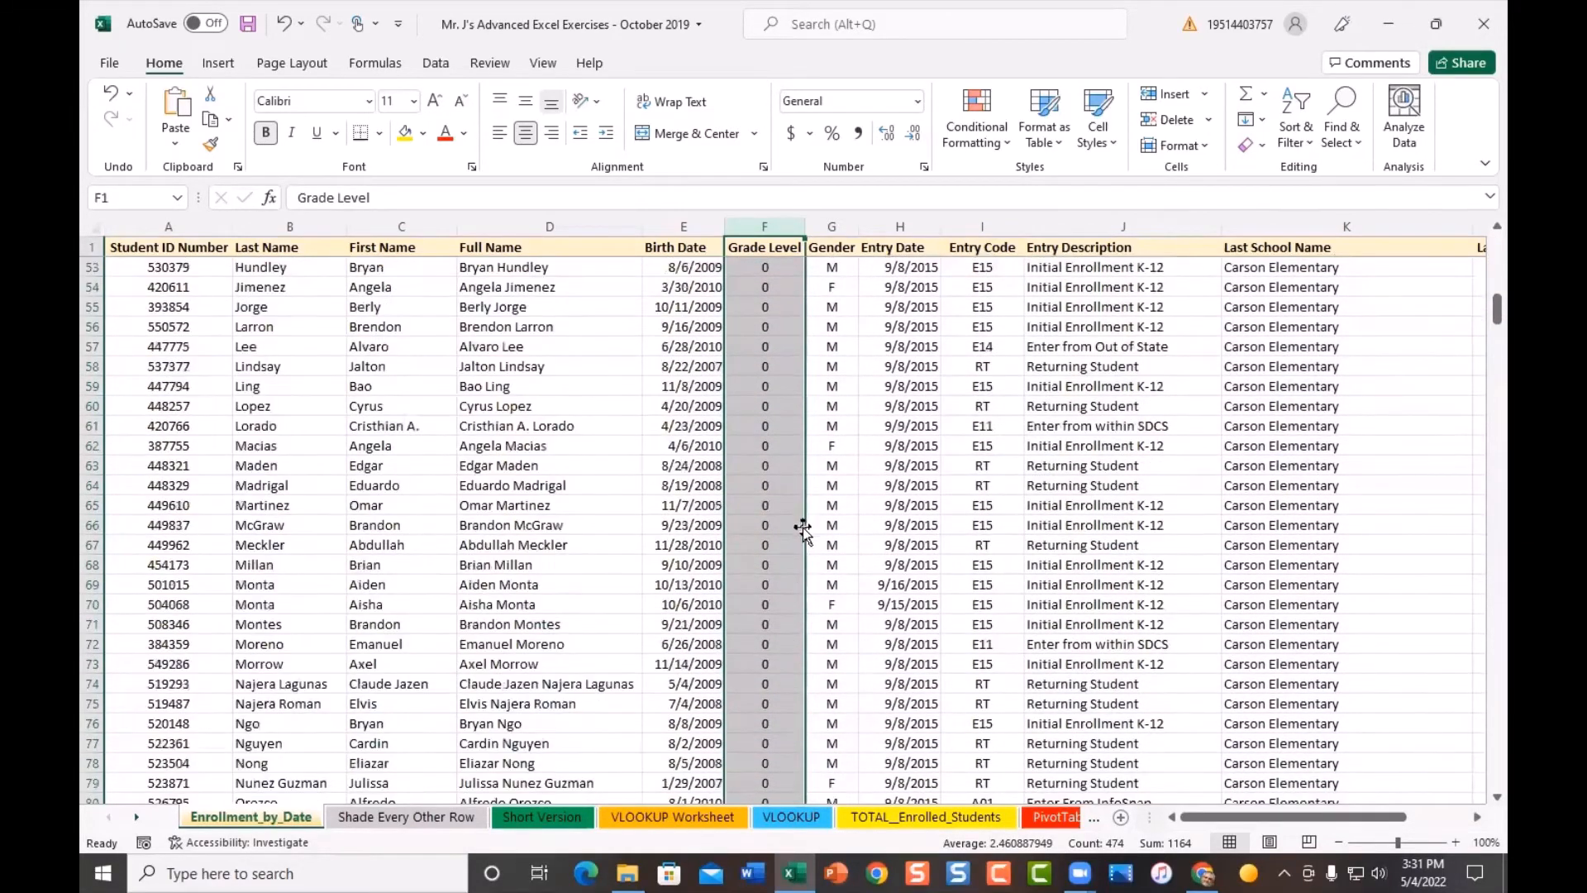
pyautogui.scroll(-12, 797, 513)
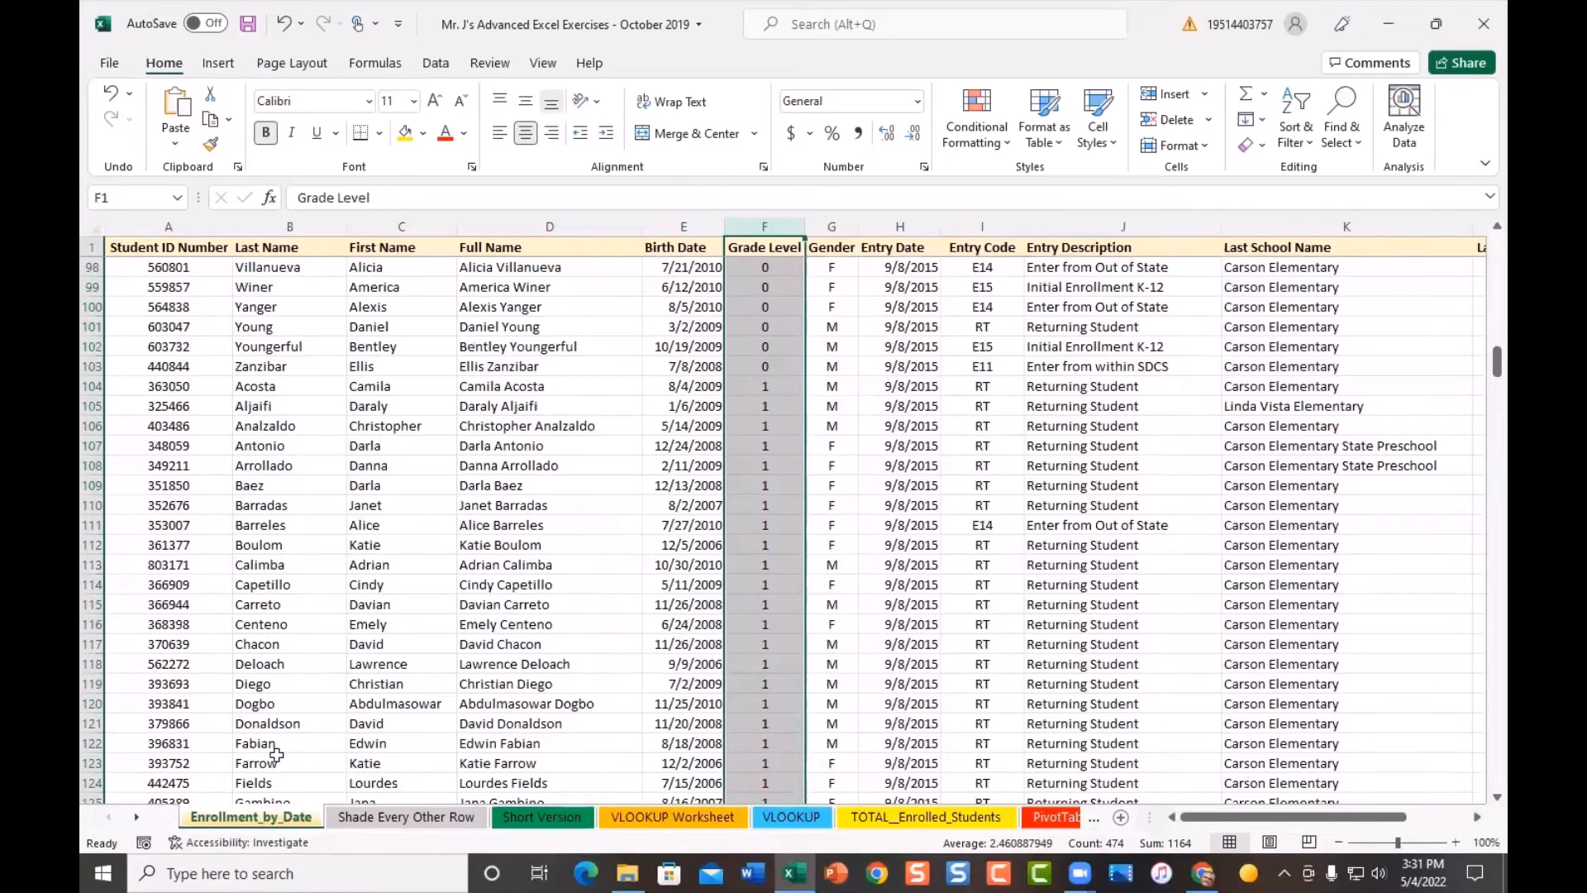
pyautogui.scroll(-9, 757, 505)
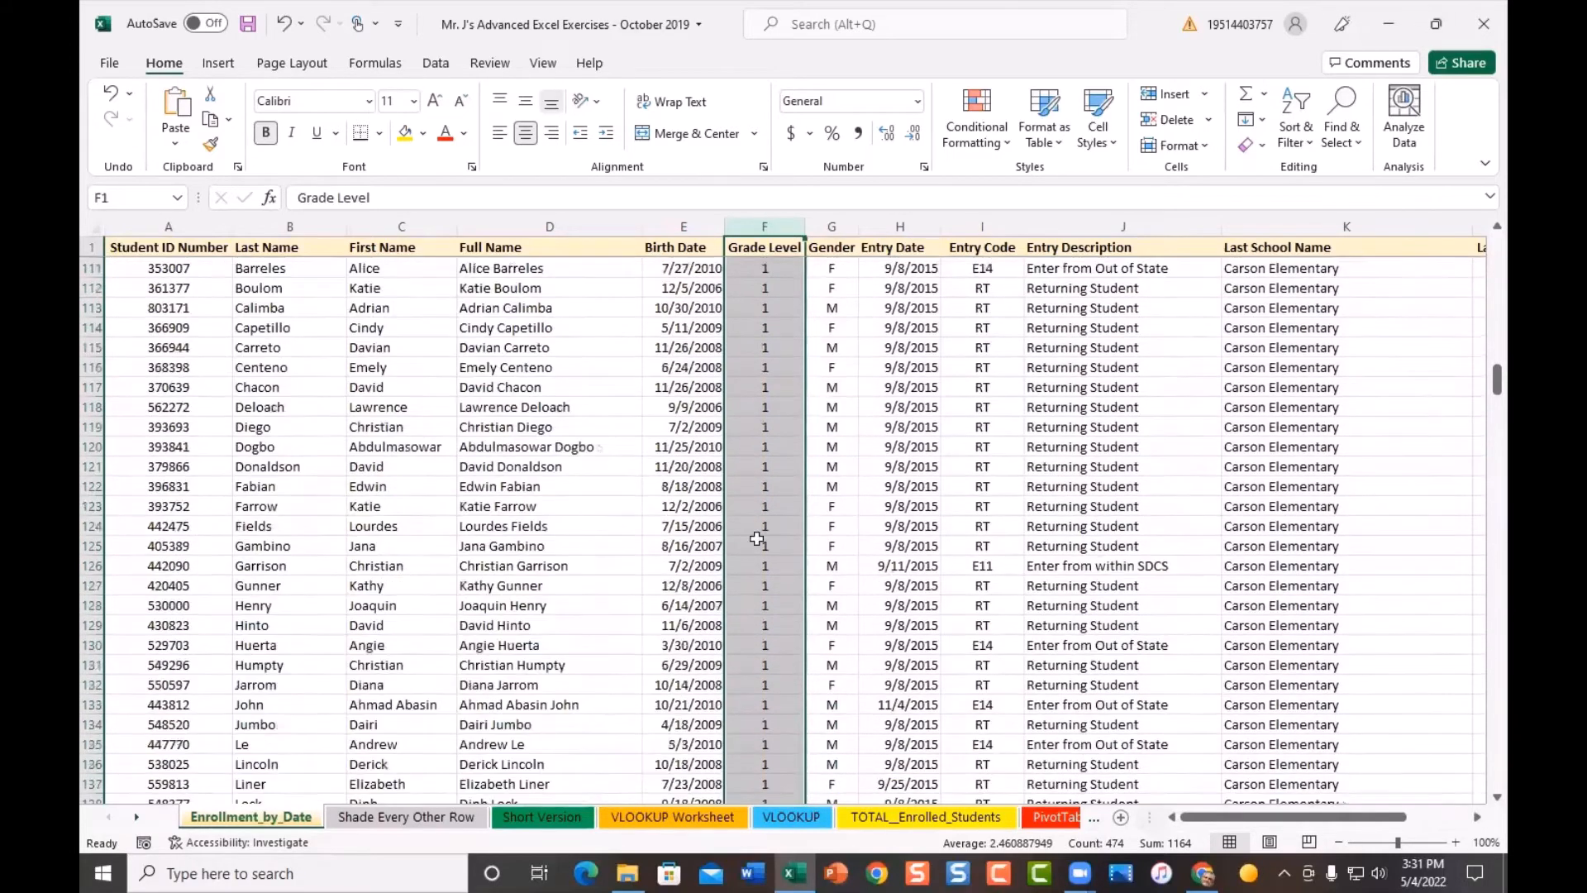
pyautogui.scroll(-4, 757, 551)
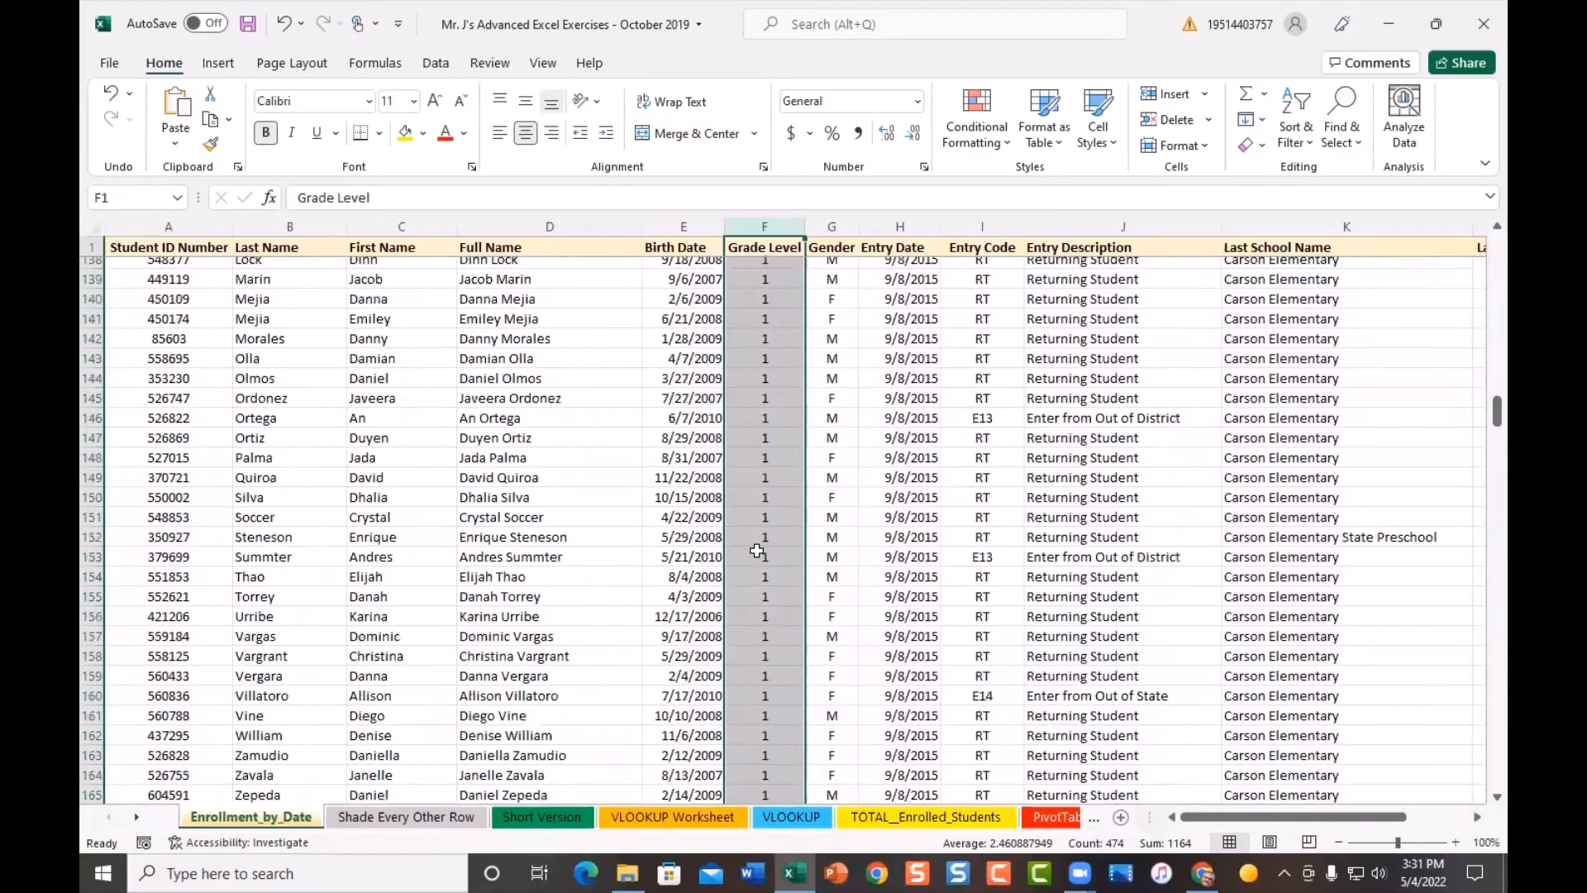
pyautogui.scroll(-1, 757, 551)
pyautogui.scroll(7, 757, 552)
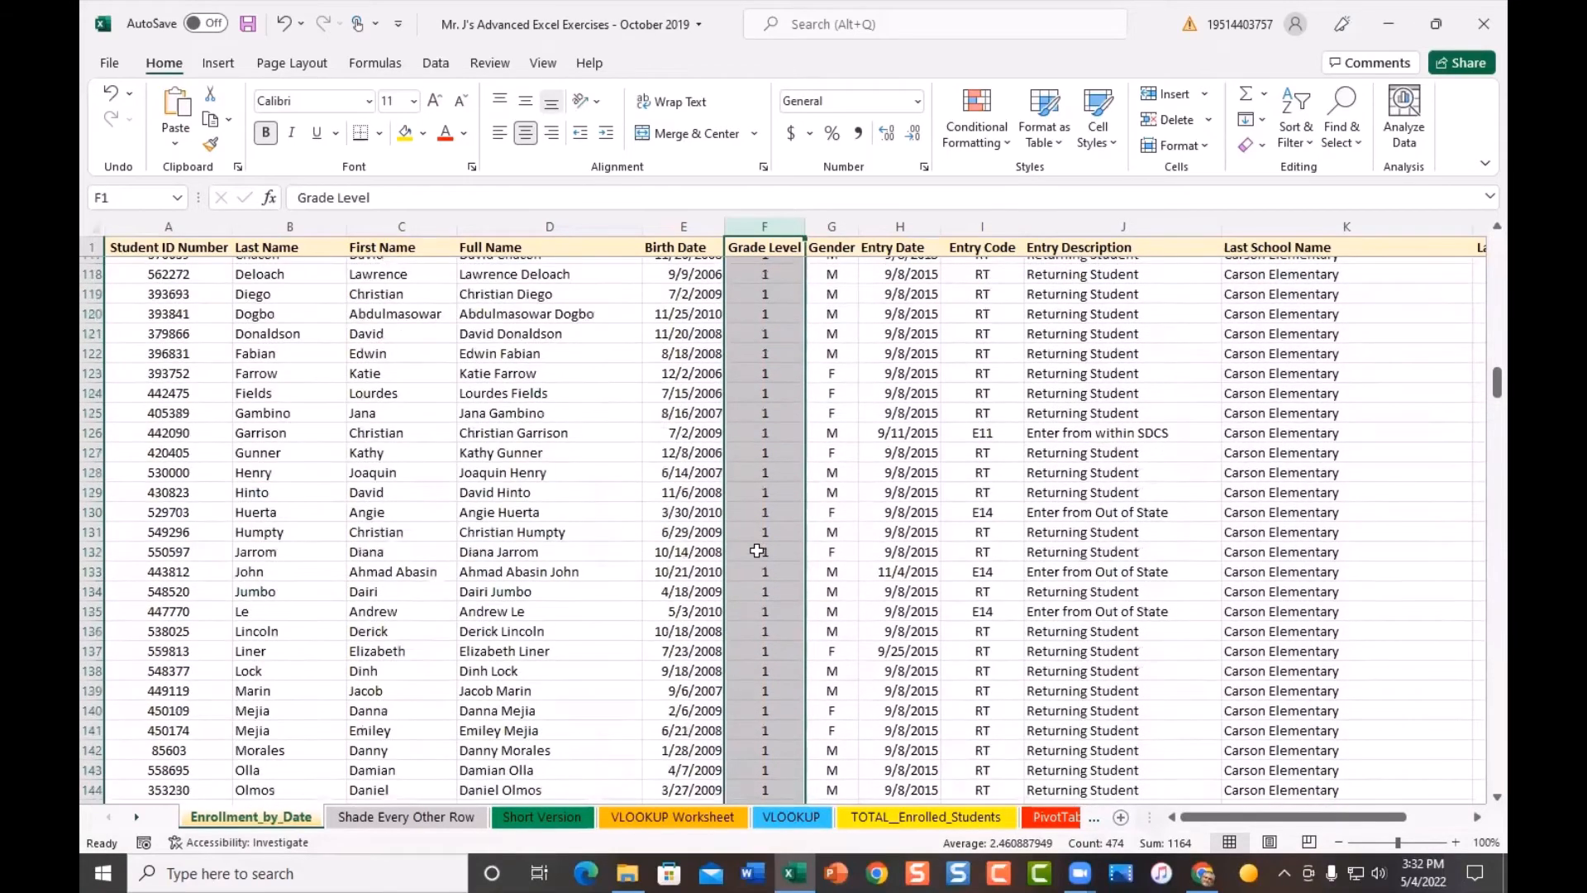
pyautogui.scroll(19, 757, 552)
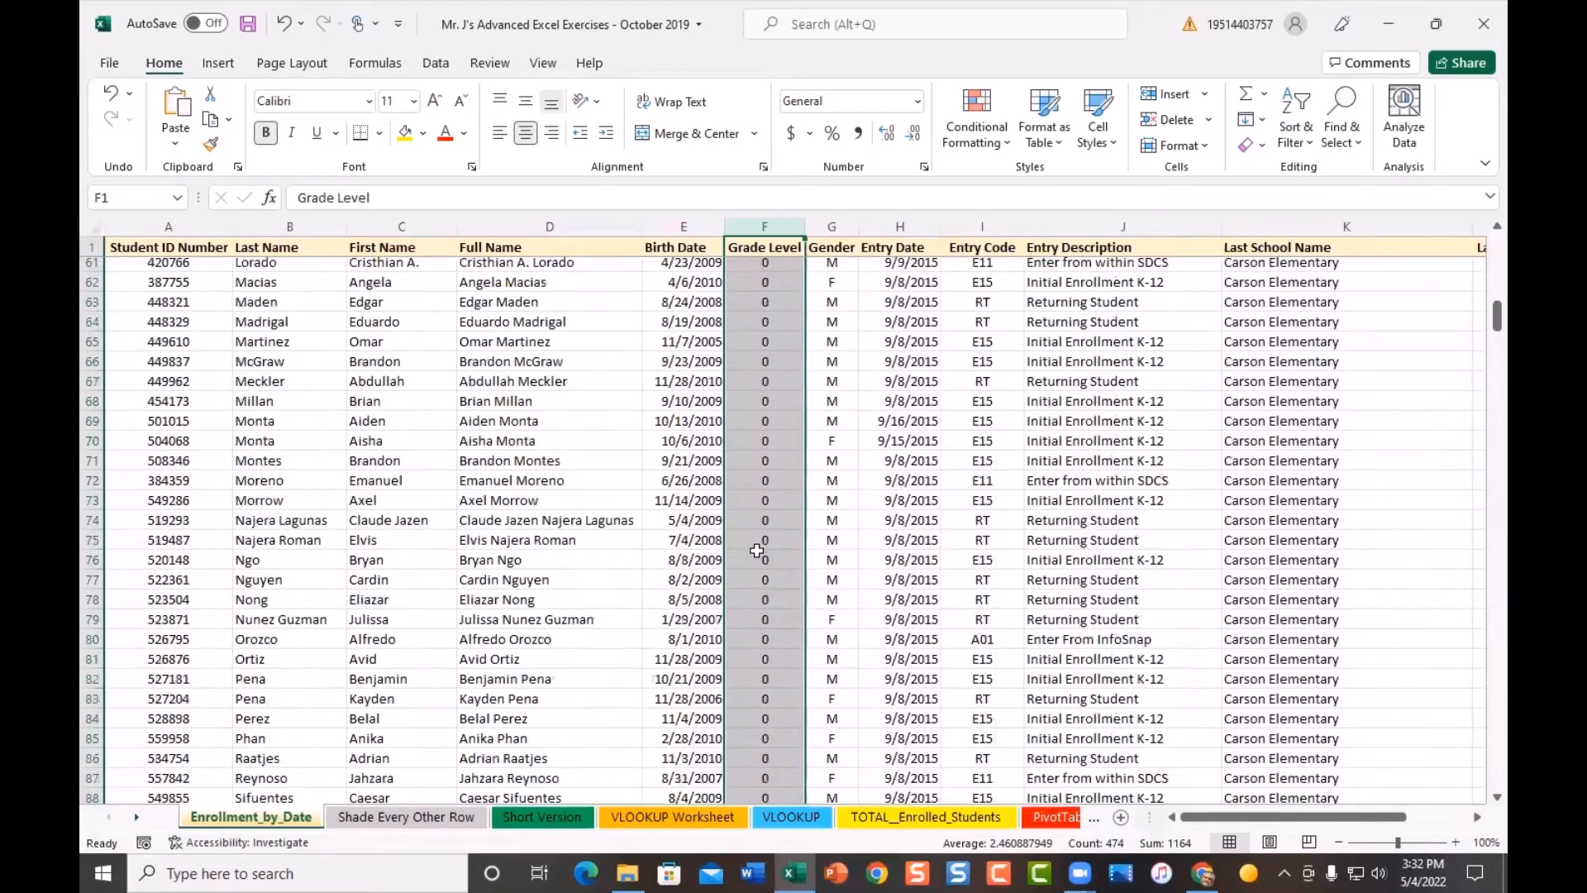
pyautogui.scroll(20, 757, 551)
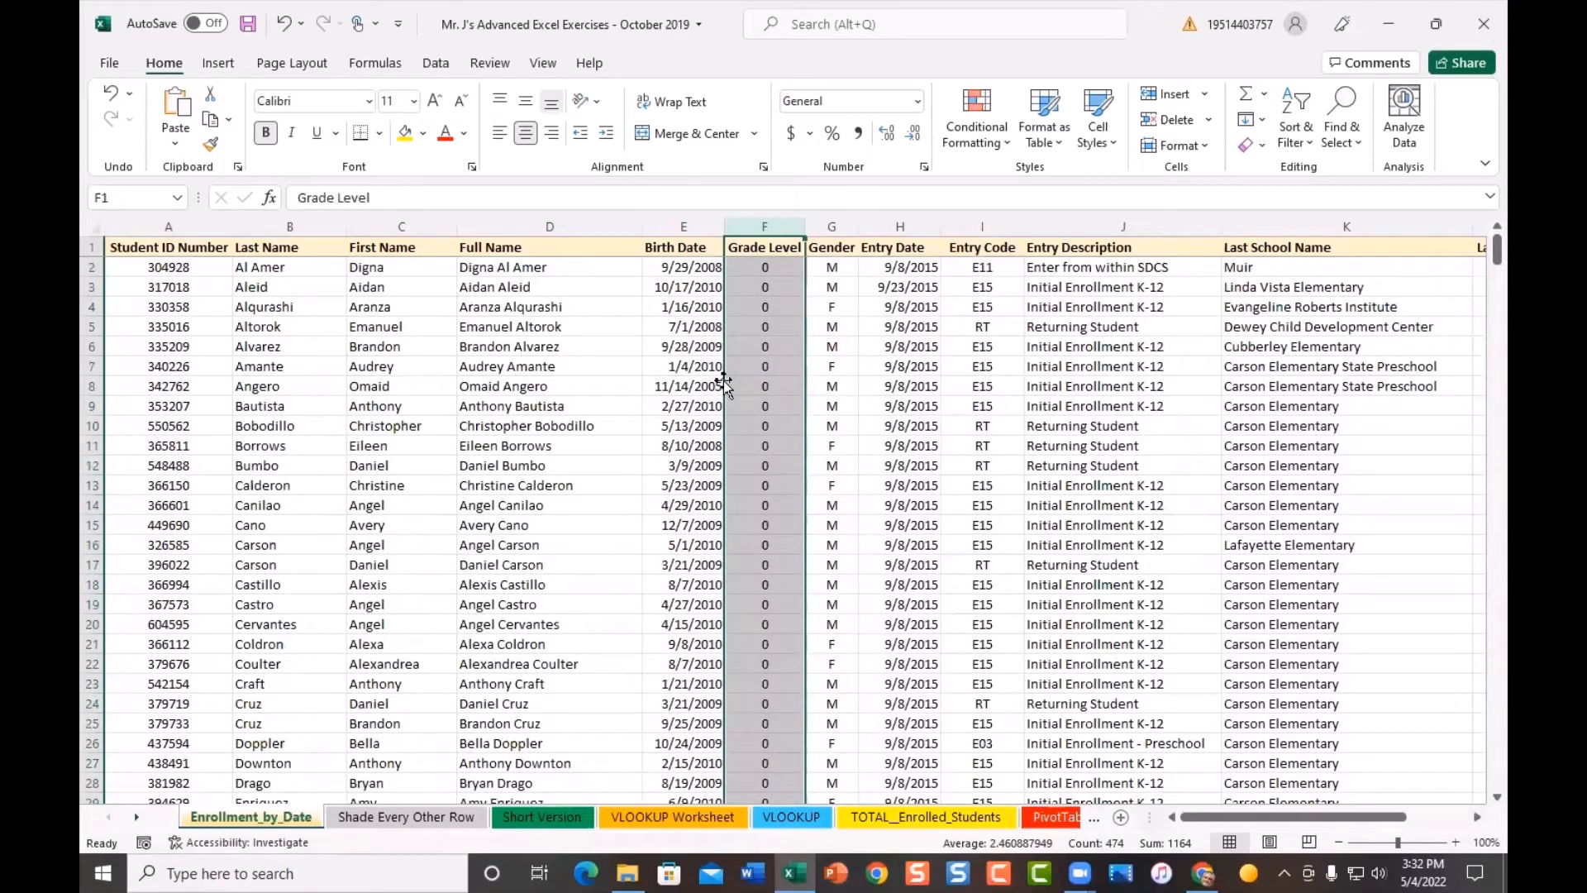
# - Sort the full table A to Z by Gender so female students come first, then deselect
pyautogui.click(834, 220)
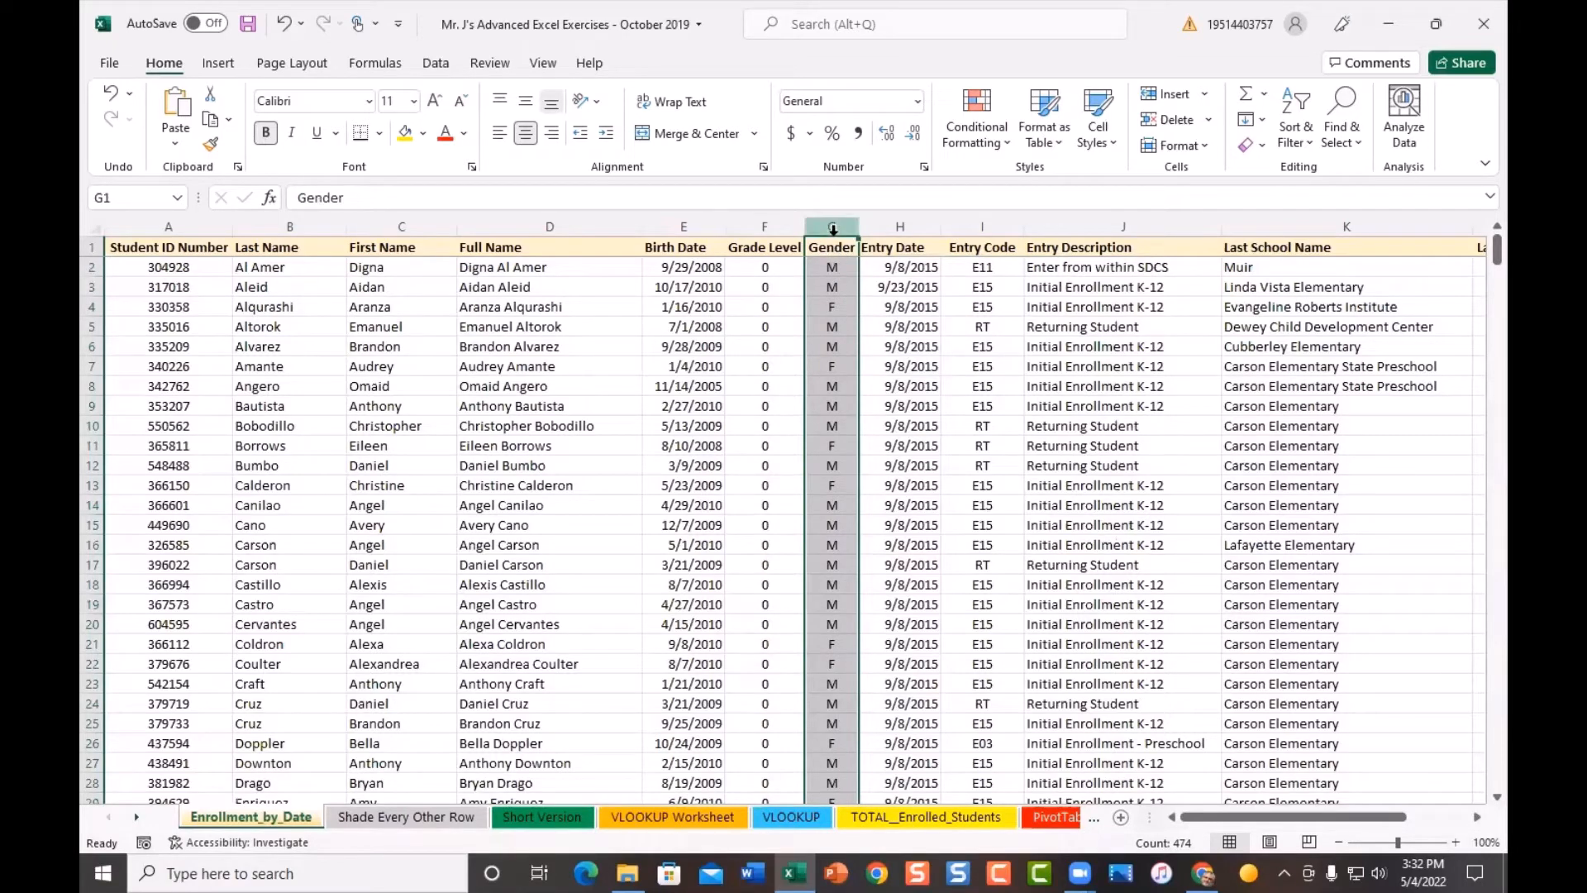
pyautogui.click(1307, 145)
pyautogui.click(1334, 174)
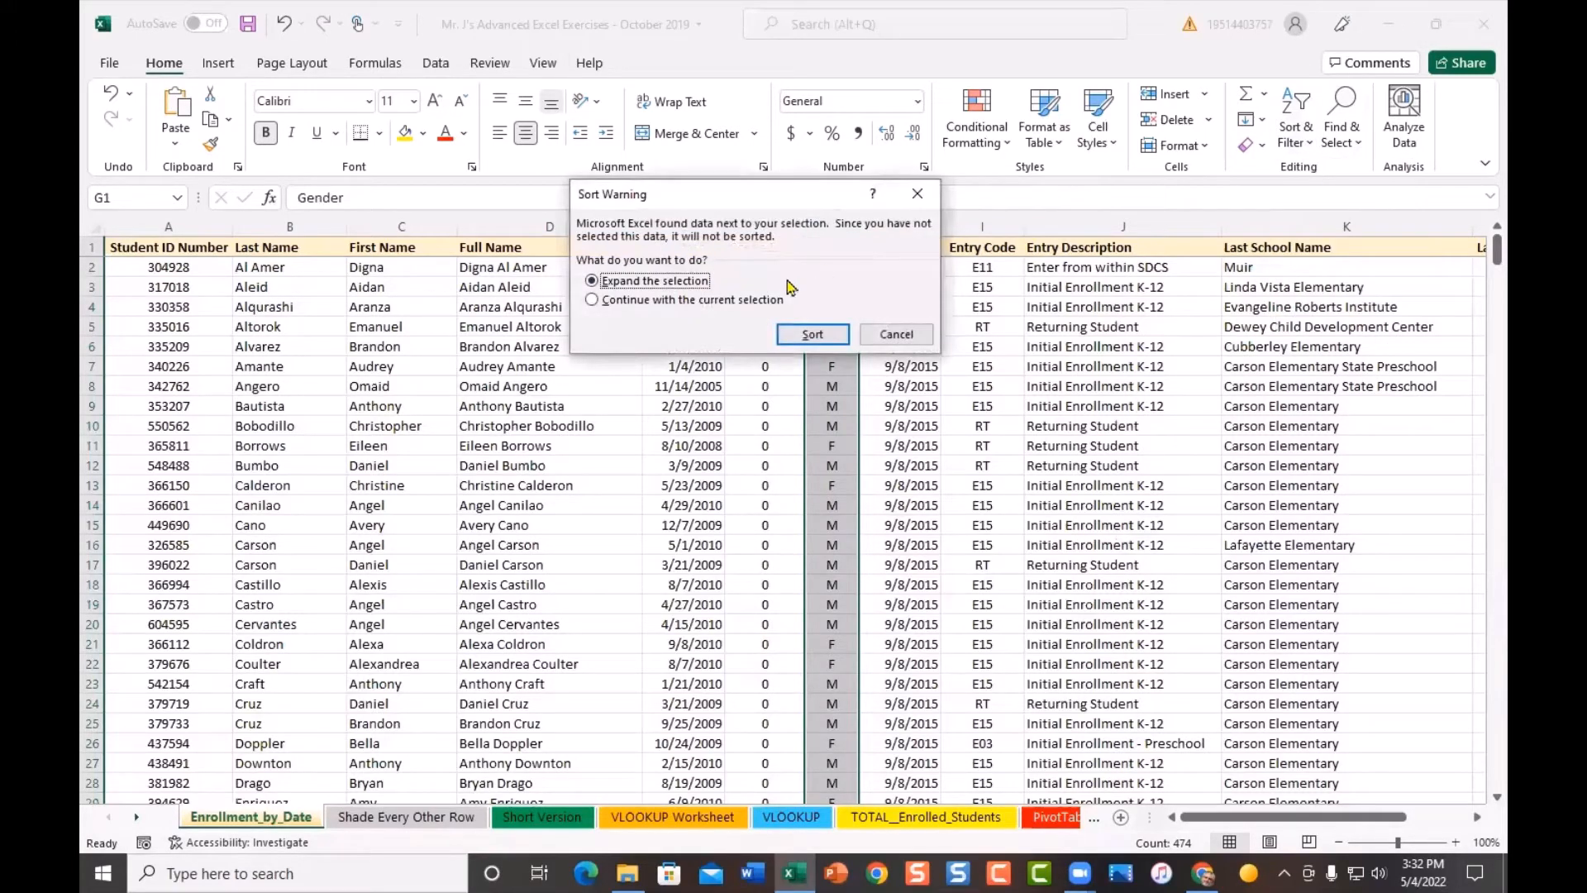
pyautogui.click(813, 335)
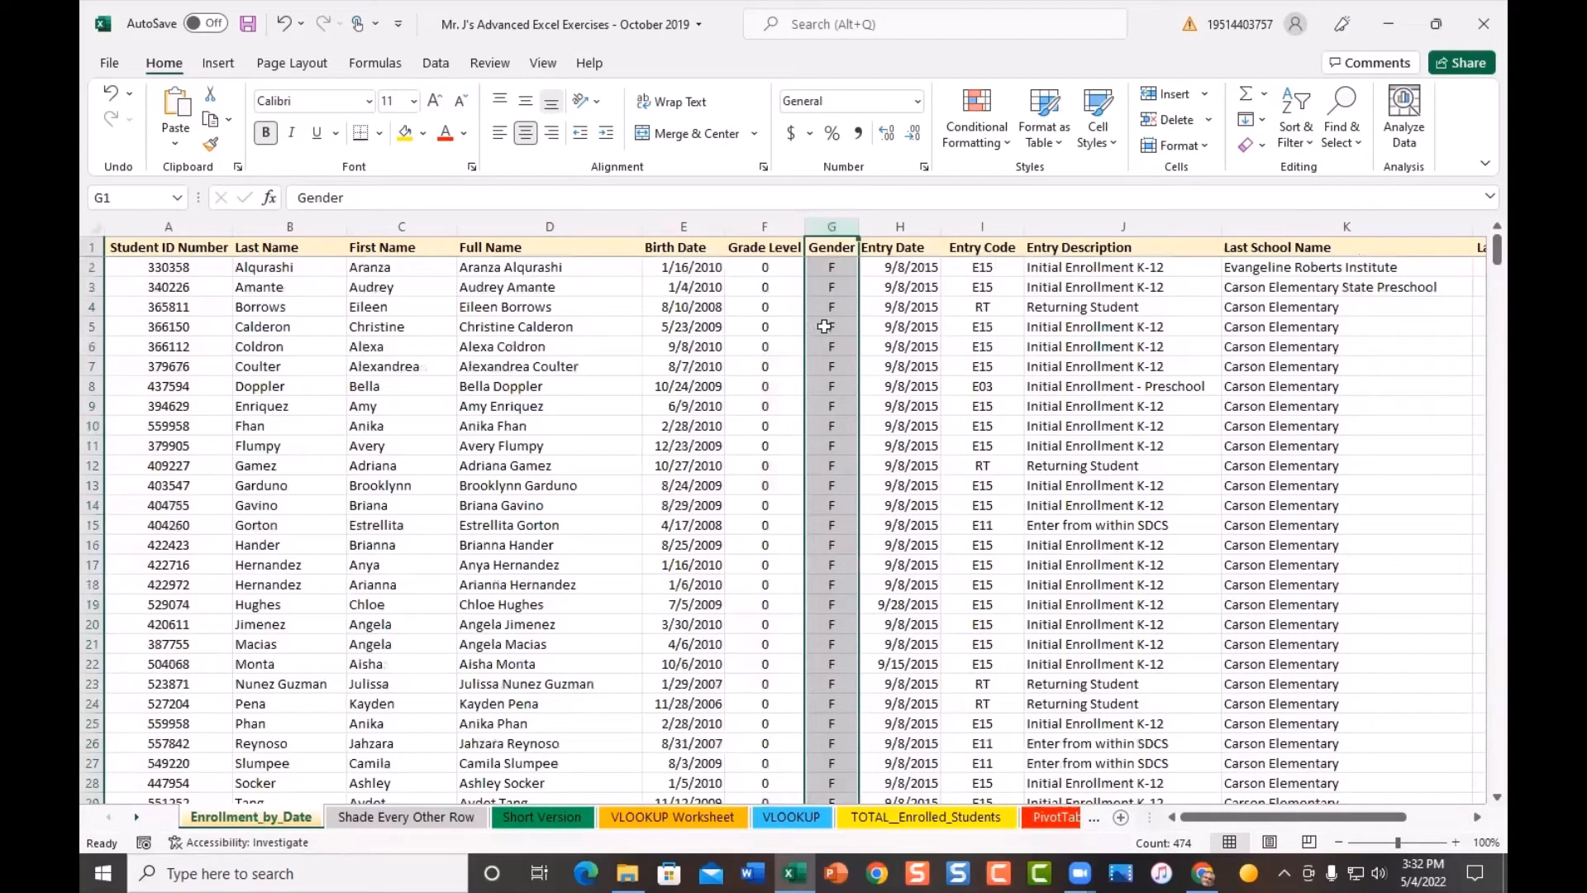
pyautogui.click(875, 290)
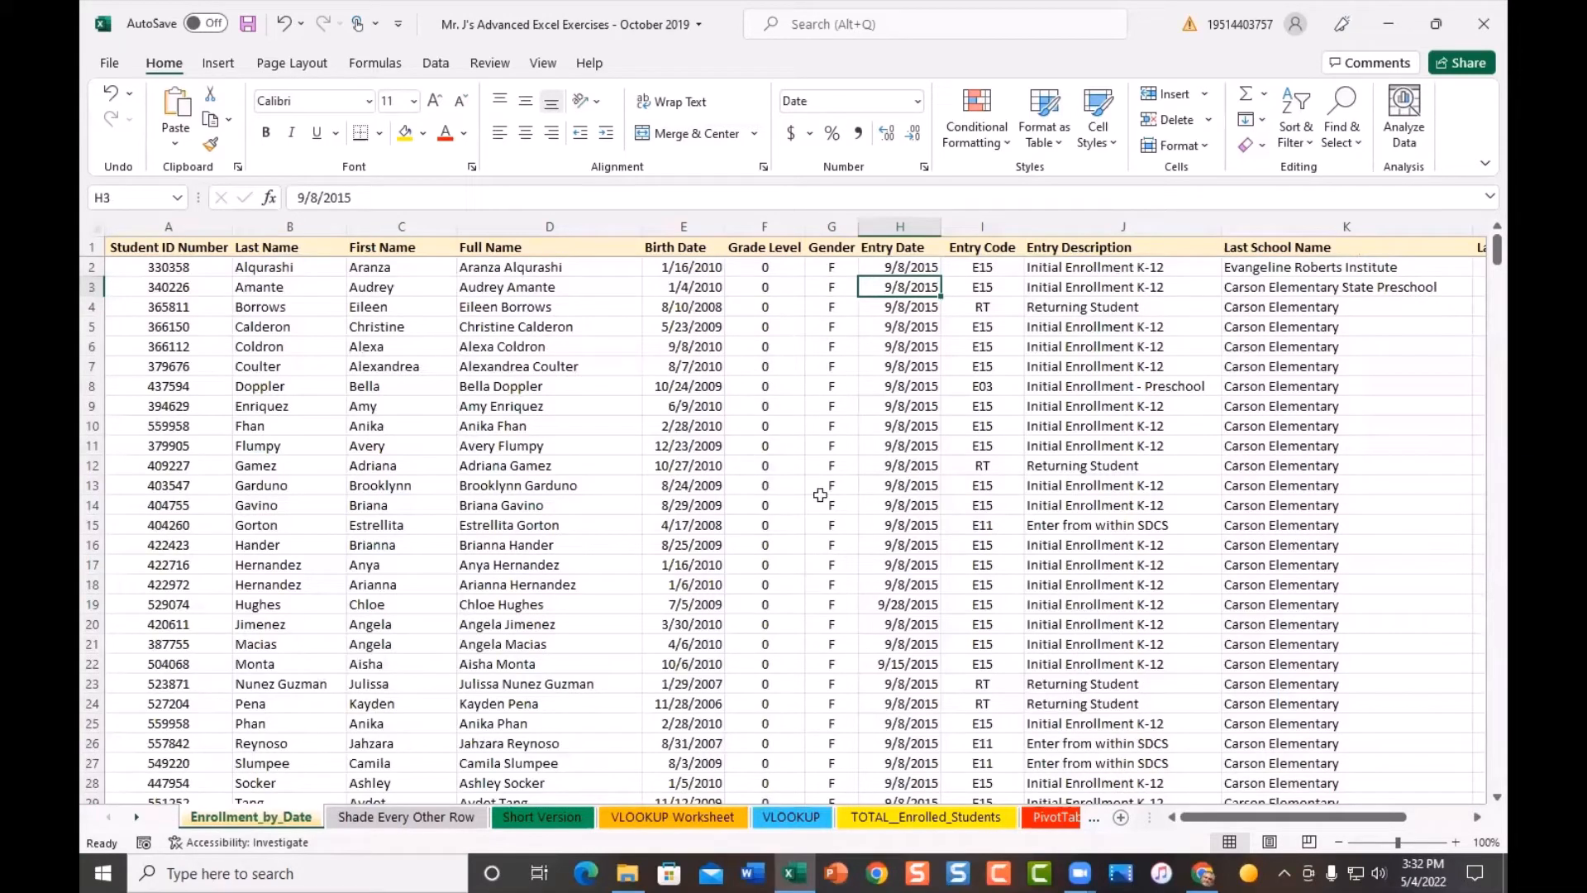
pyautogui.scroll(-4, 777, 605)
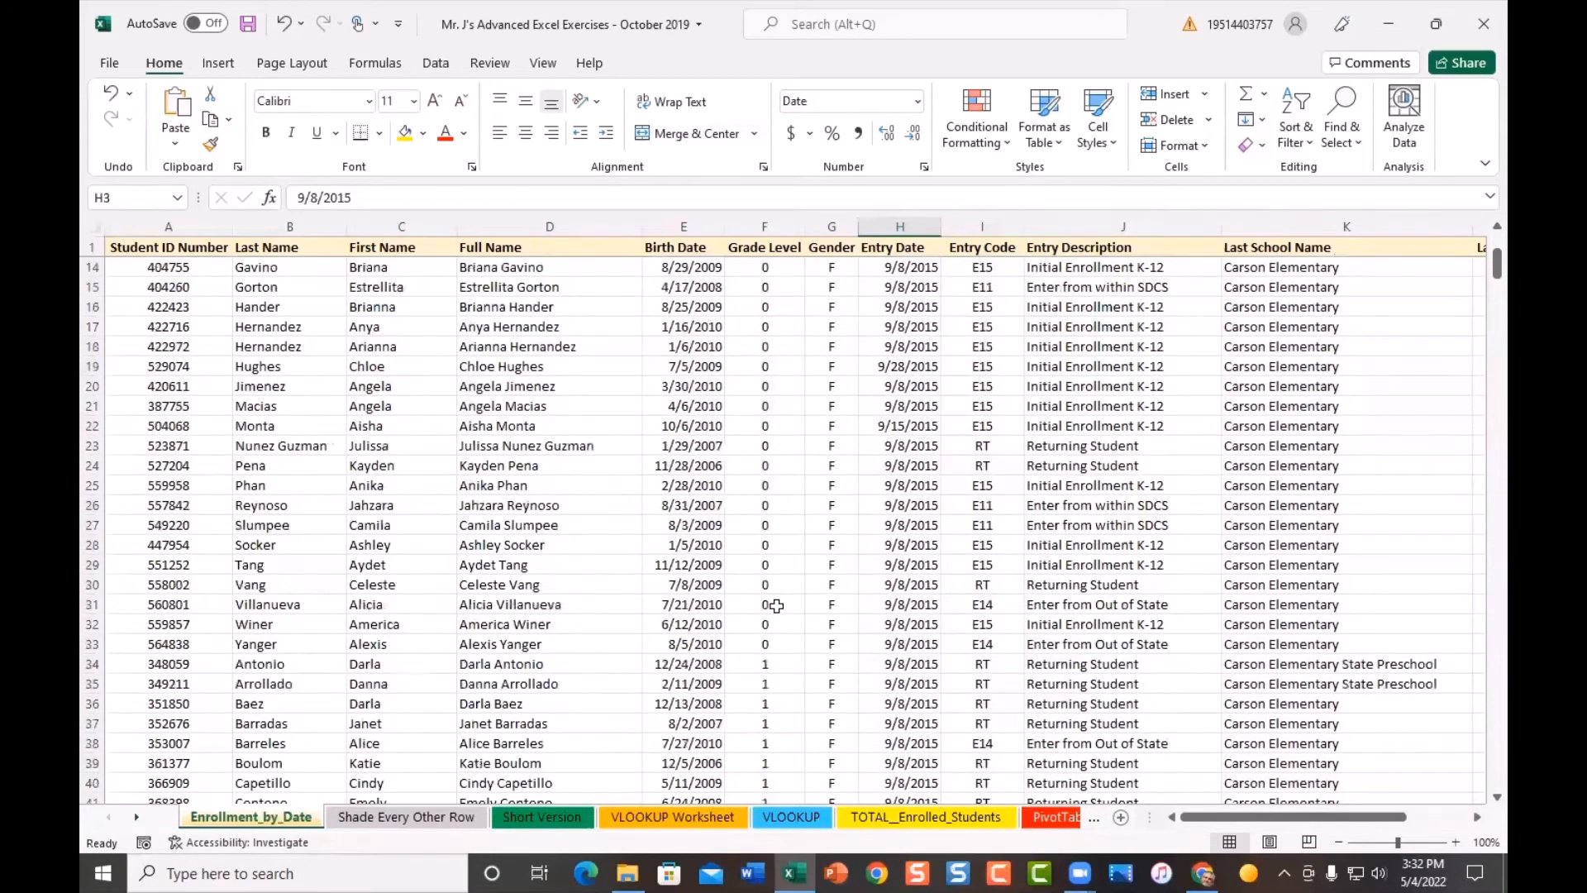
# - Scroll through the sorted student records, then return to the top of the sheet with Ctrl+Home
pyautogui.scroll(-1, 777, 606)
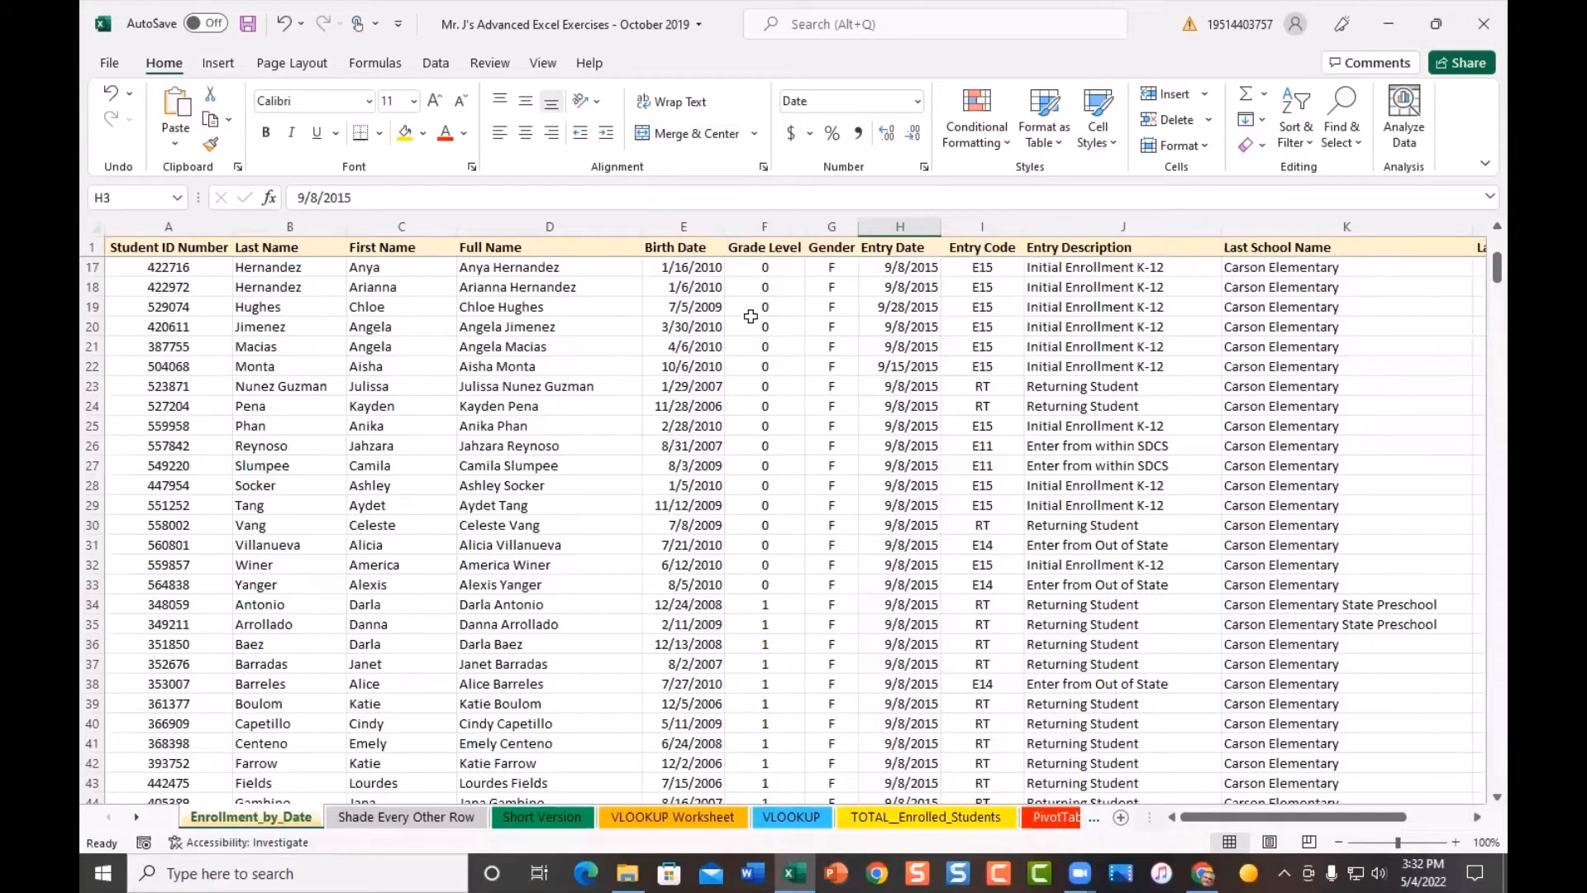
pyautogui.scroll(-3, 843, 314)
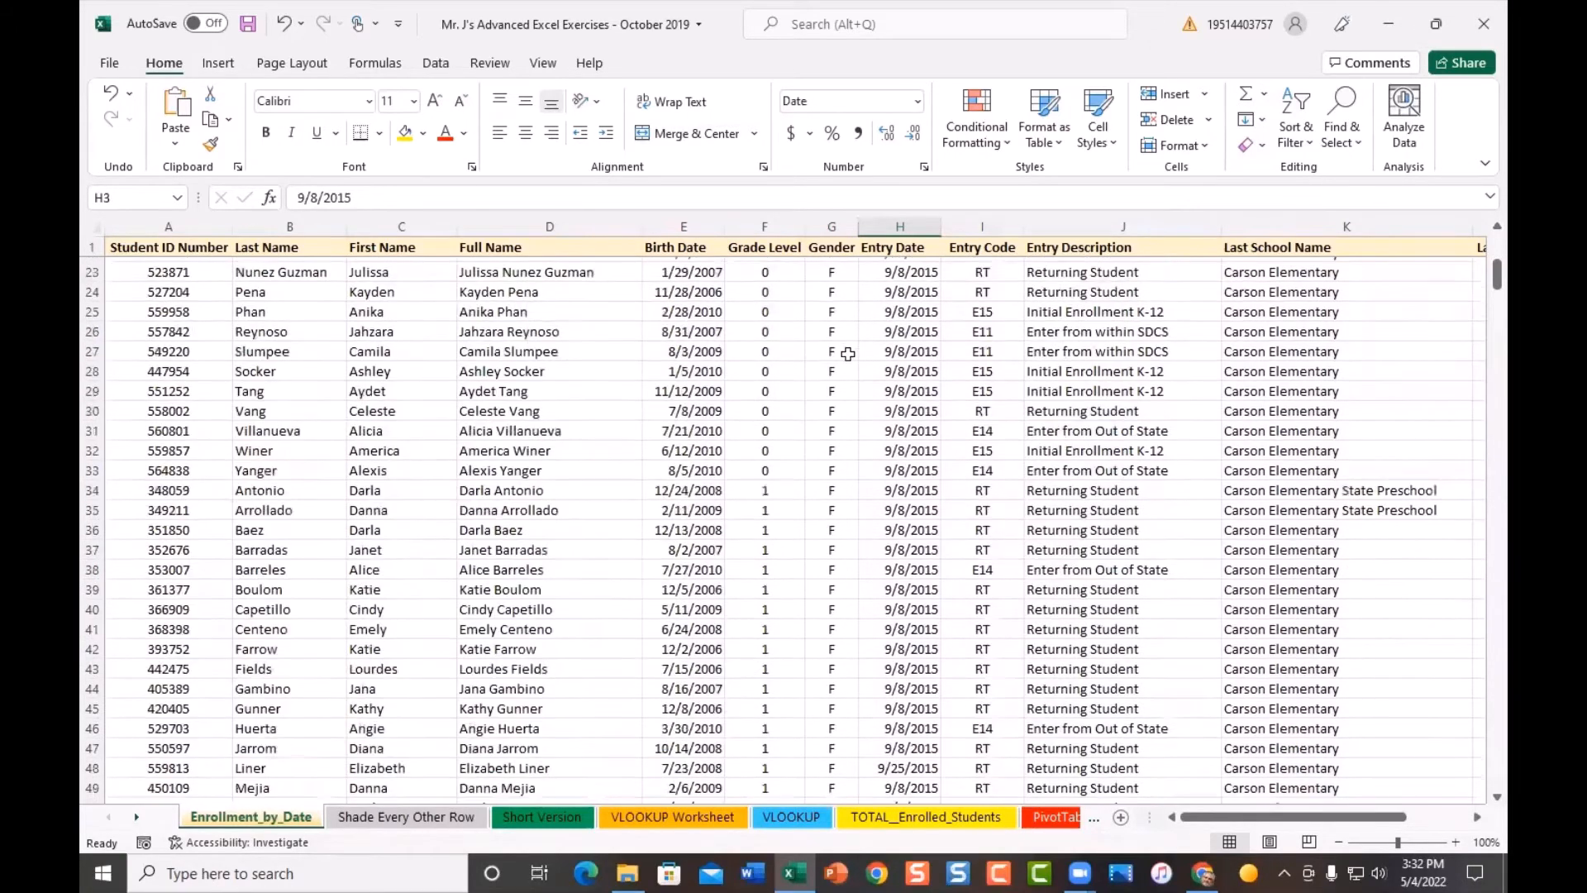
pyautogui.scroll(-2, 818, 347)
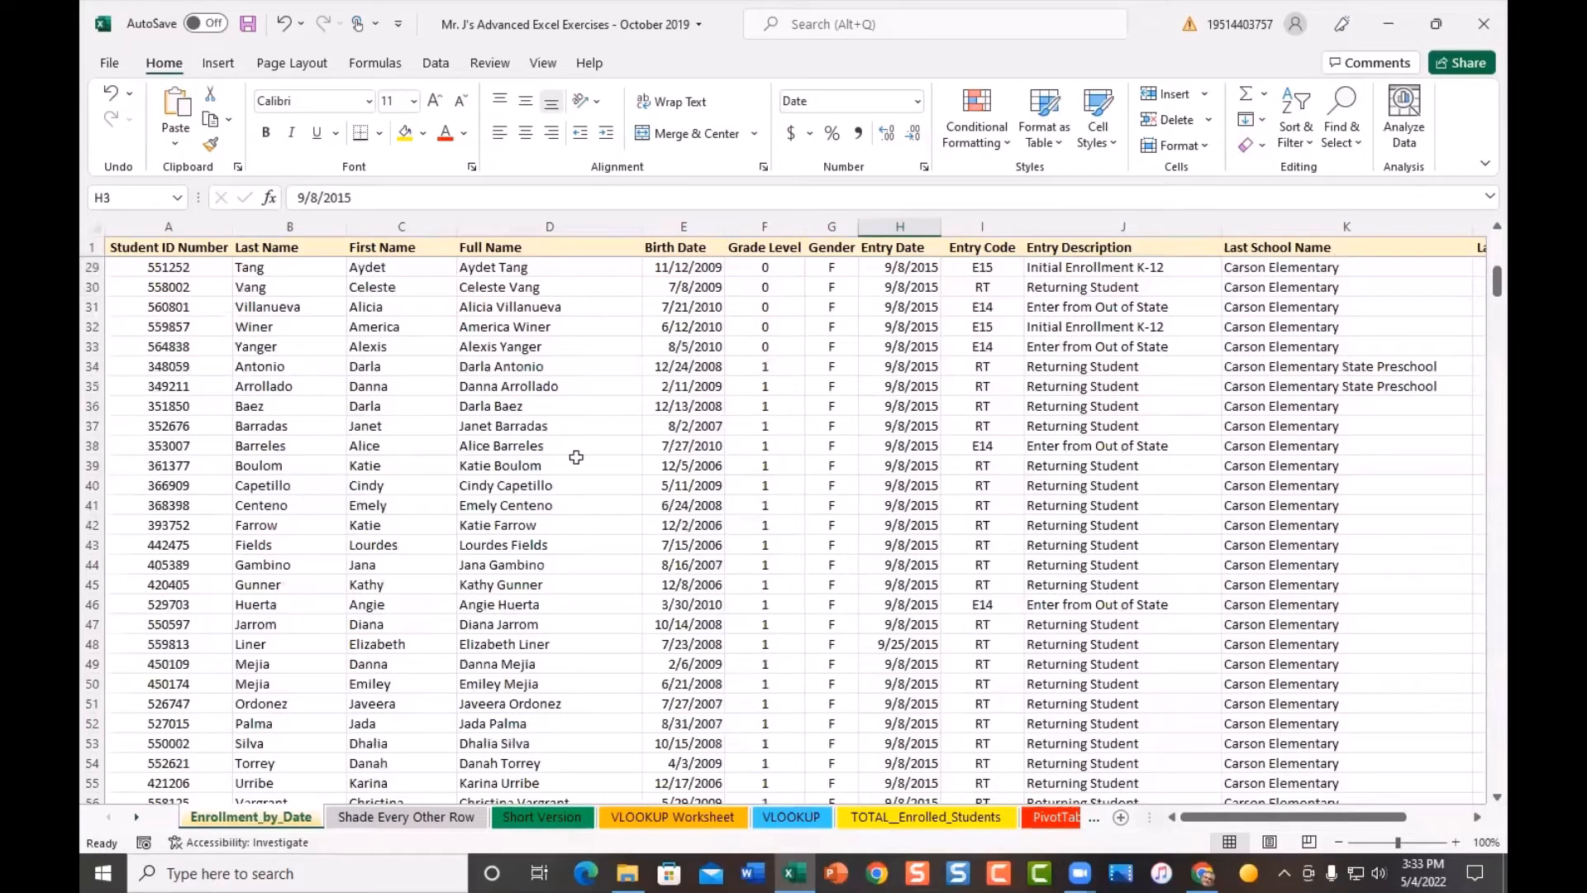
pyautogui.scroll(-2, 858, 473)
pyautogui.scroll(-11, 857, 473)
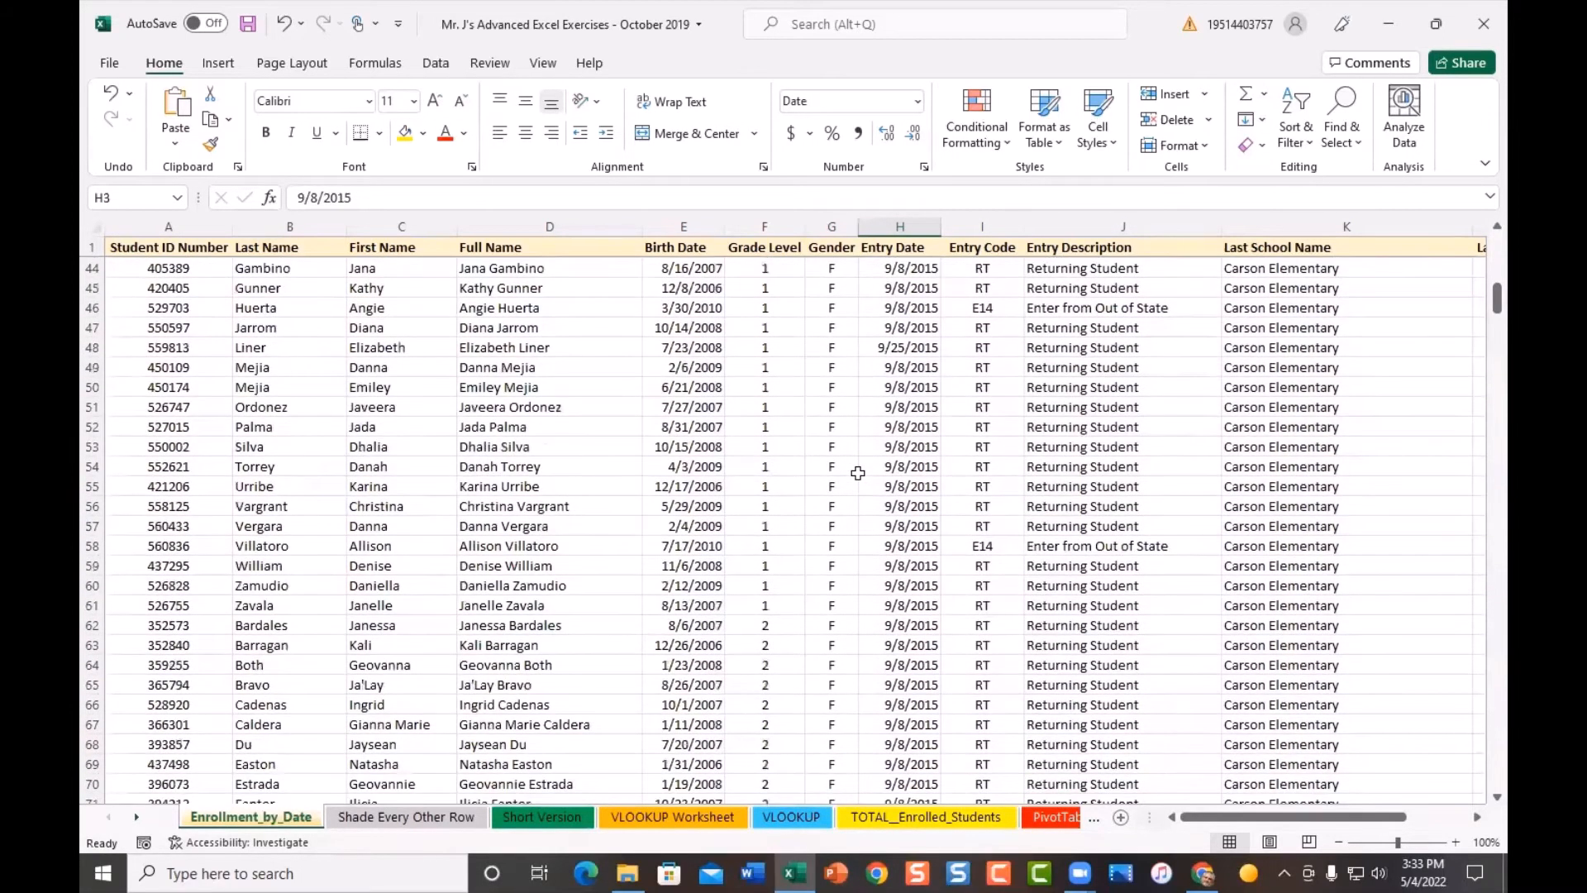
pyautogui.scroll(-20, 858, 473)
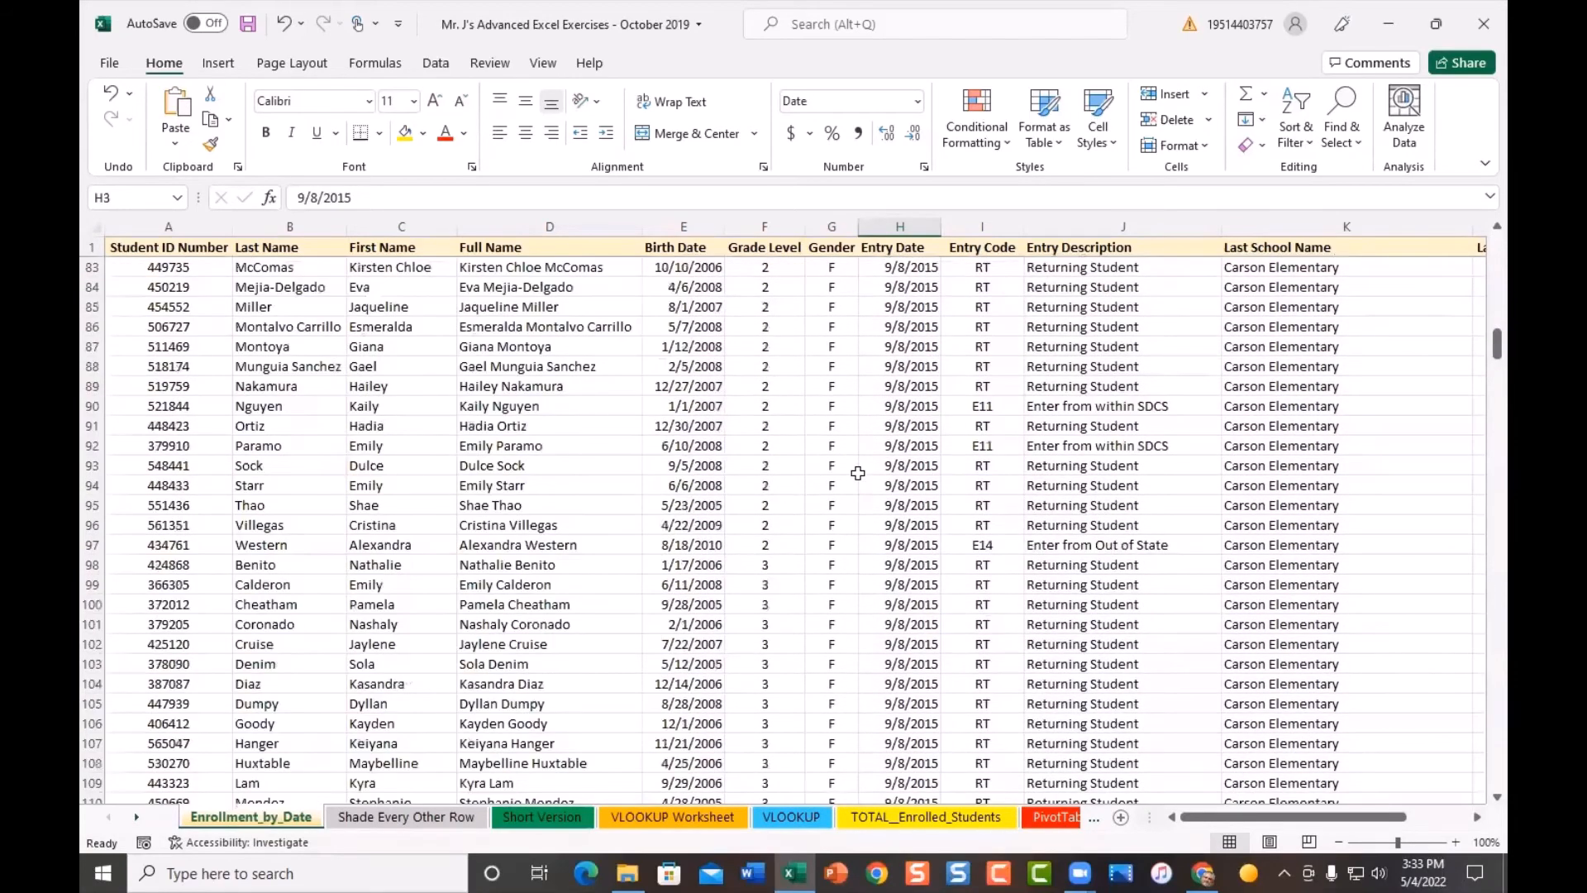
pyautogui.scroll(-13, 858, 473)
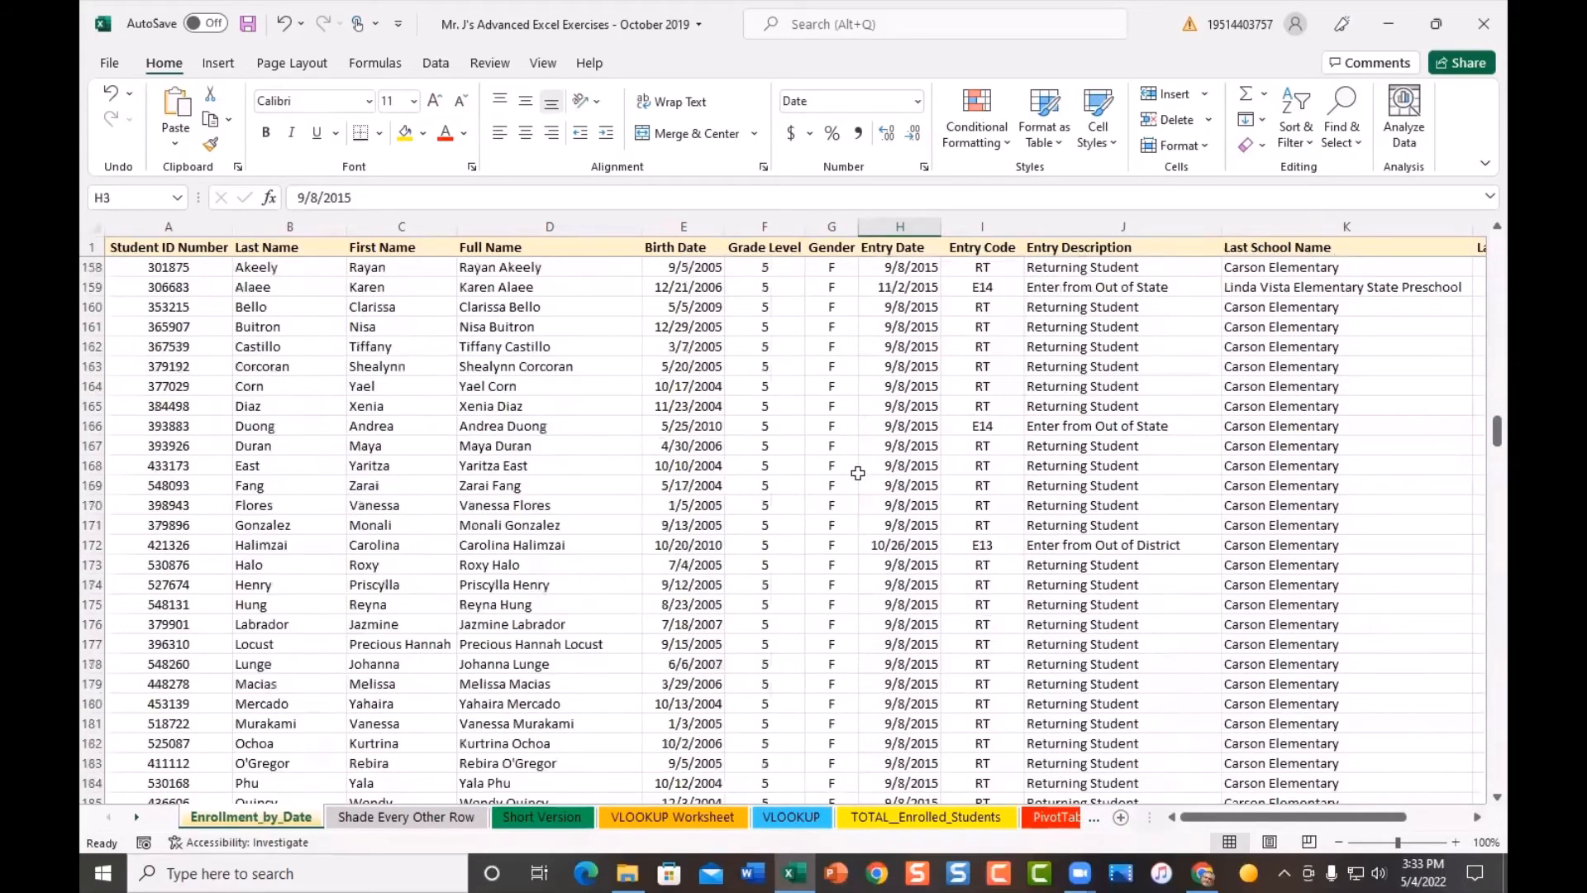
pyautogui.scroll(-2, 858, 472)
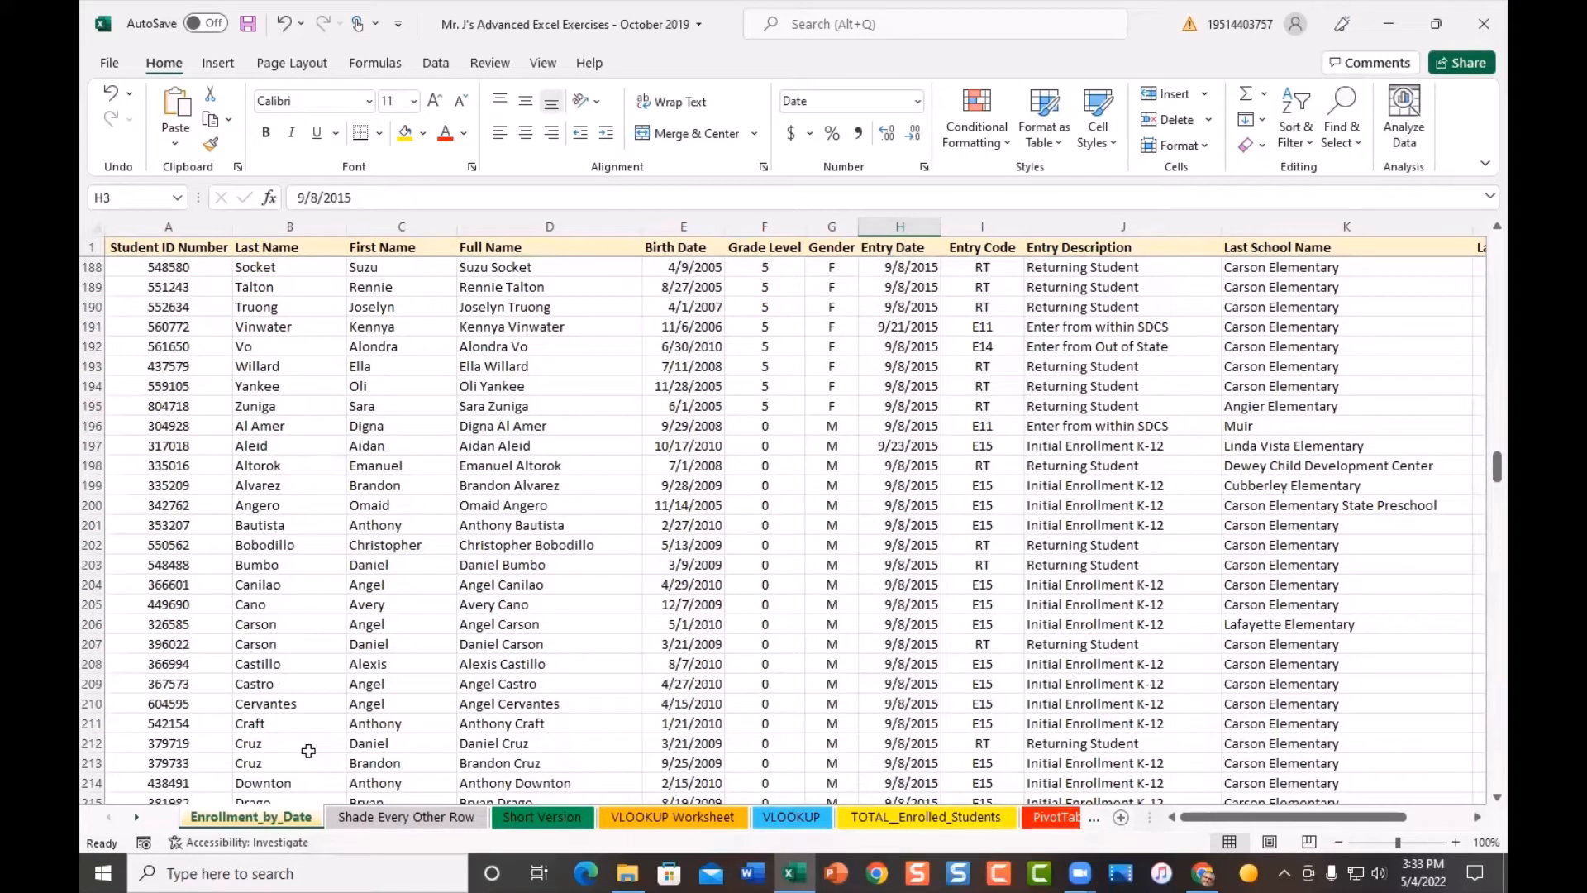
pyautogui.scroll(-4, 789, 611)
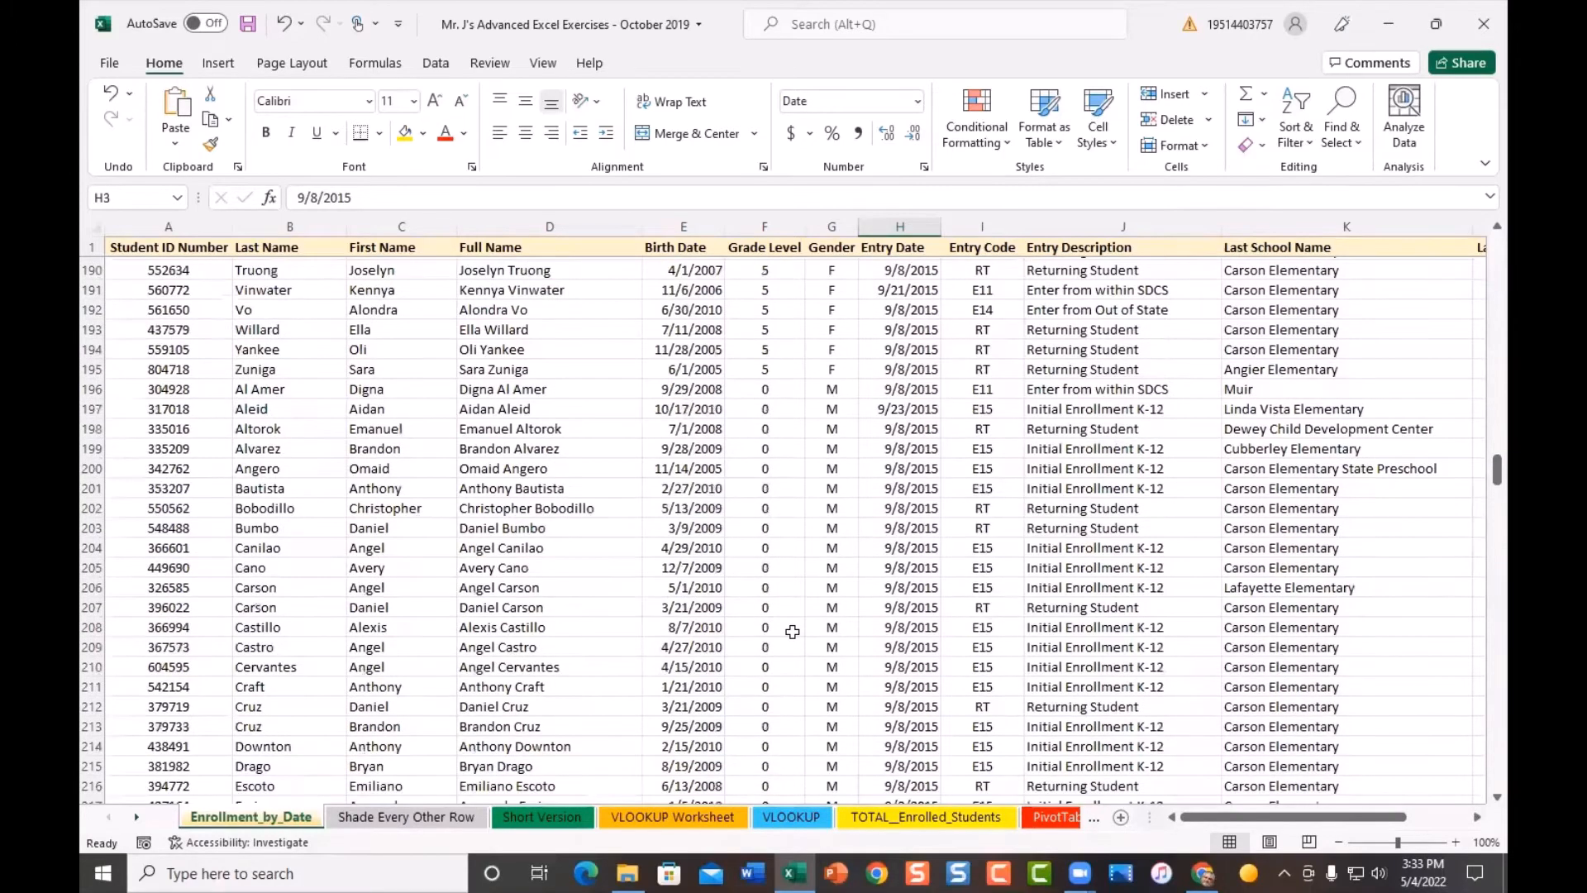
pyautogui.scroll(-11, 794, 631)
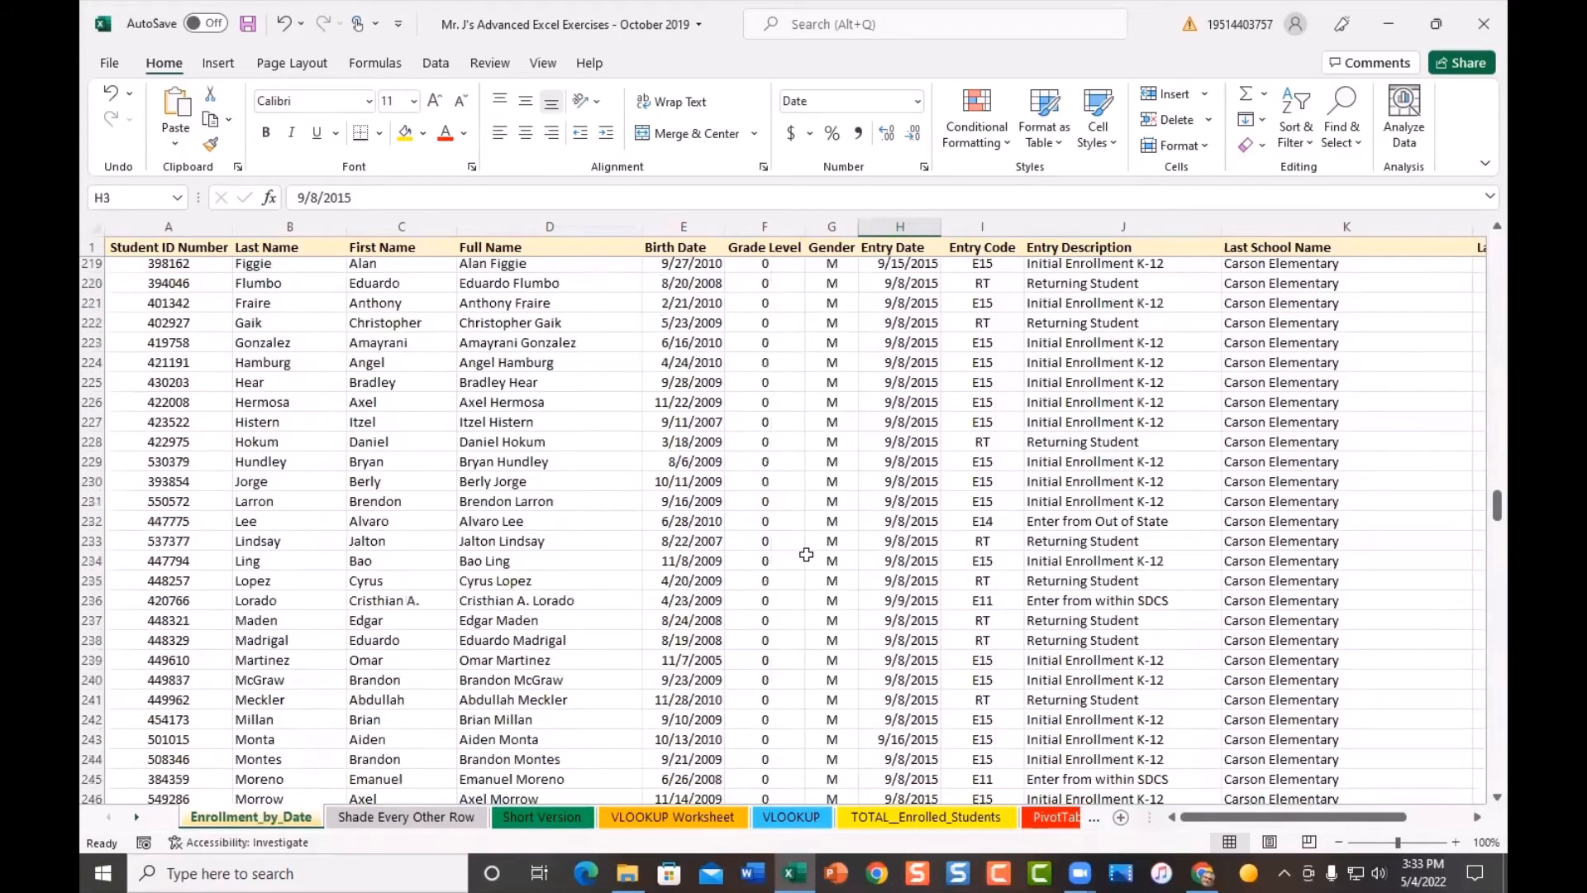
pyautogui.scroll(-12, 806, 556)
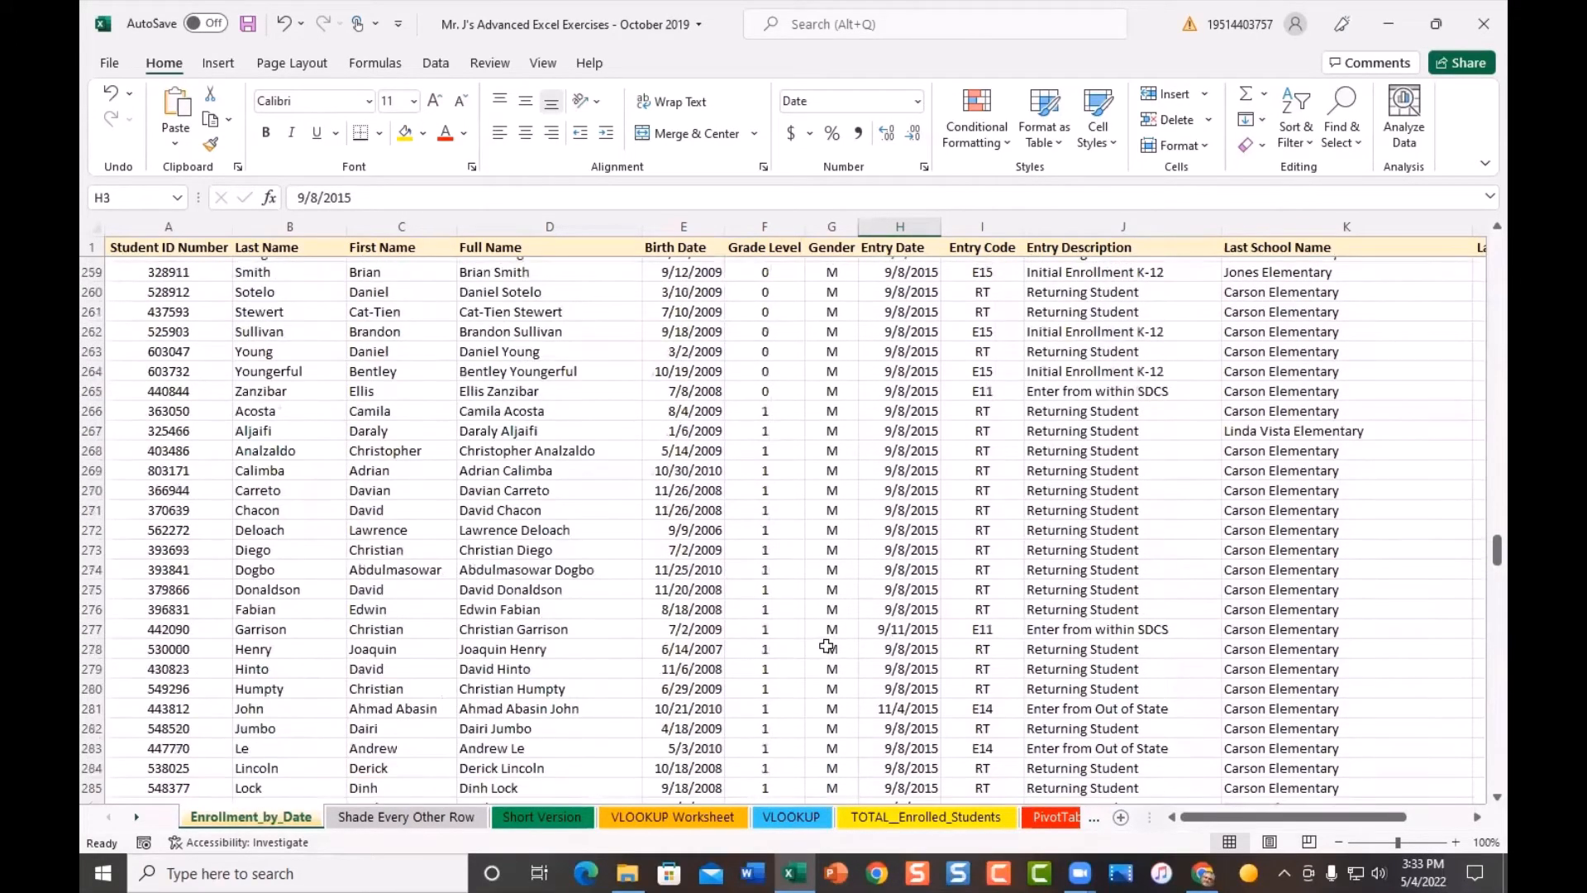
pyautogui.scroll(-3, 828, 578)
pyautogui.scroll(5, 830, 542)
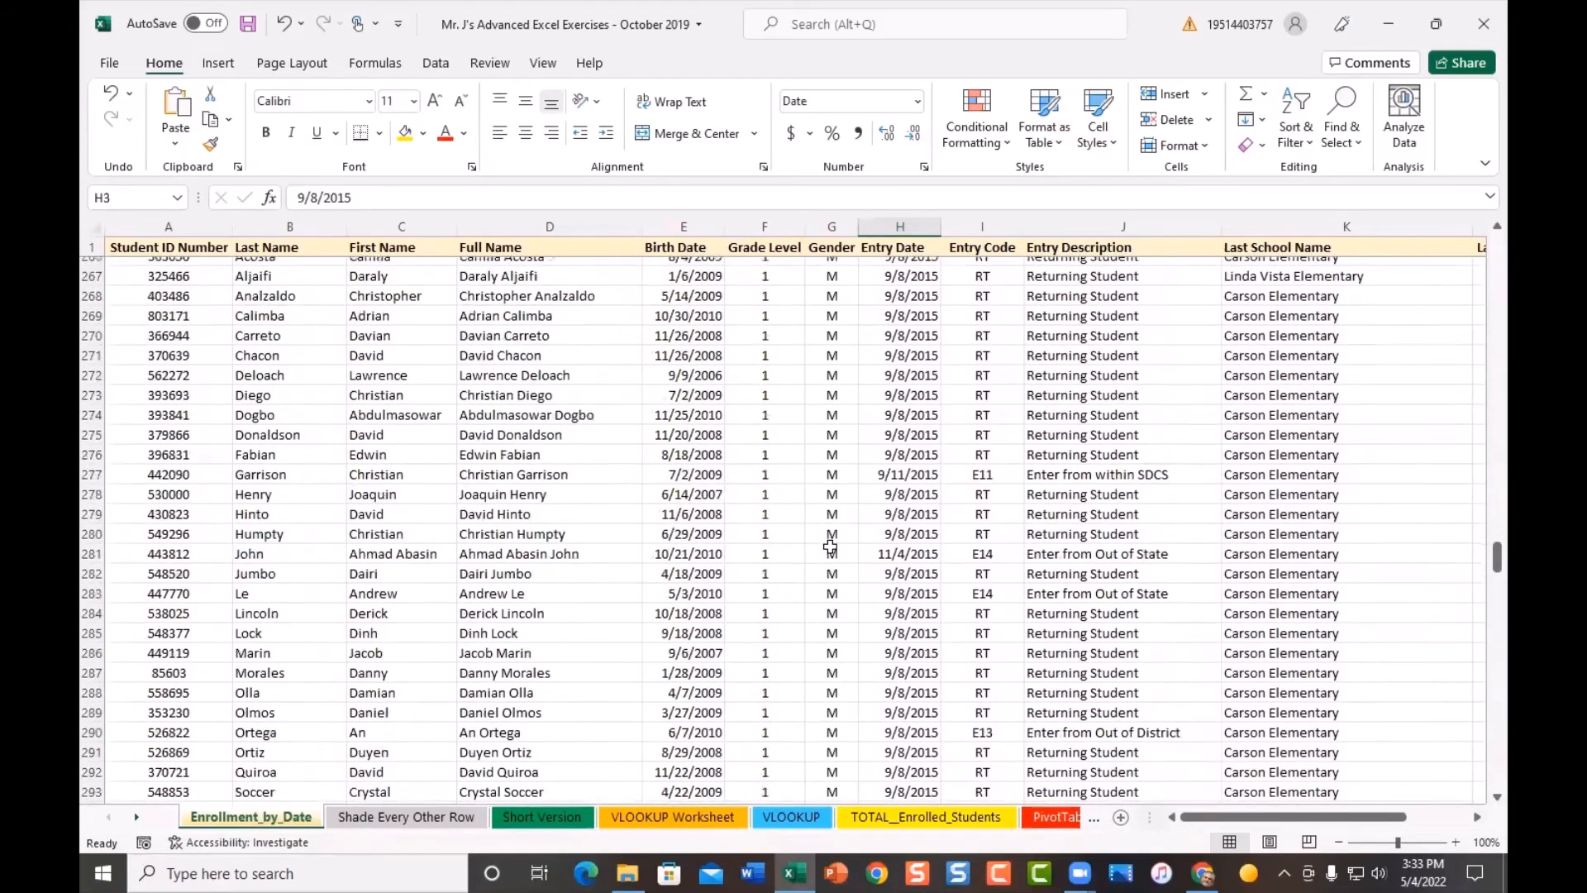
pyautogui.scroll(2, 830, 546)
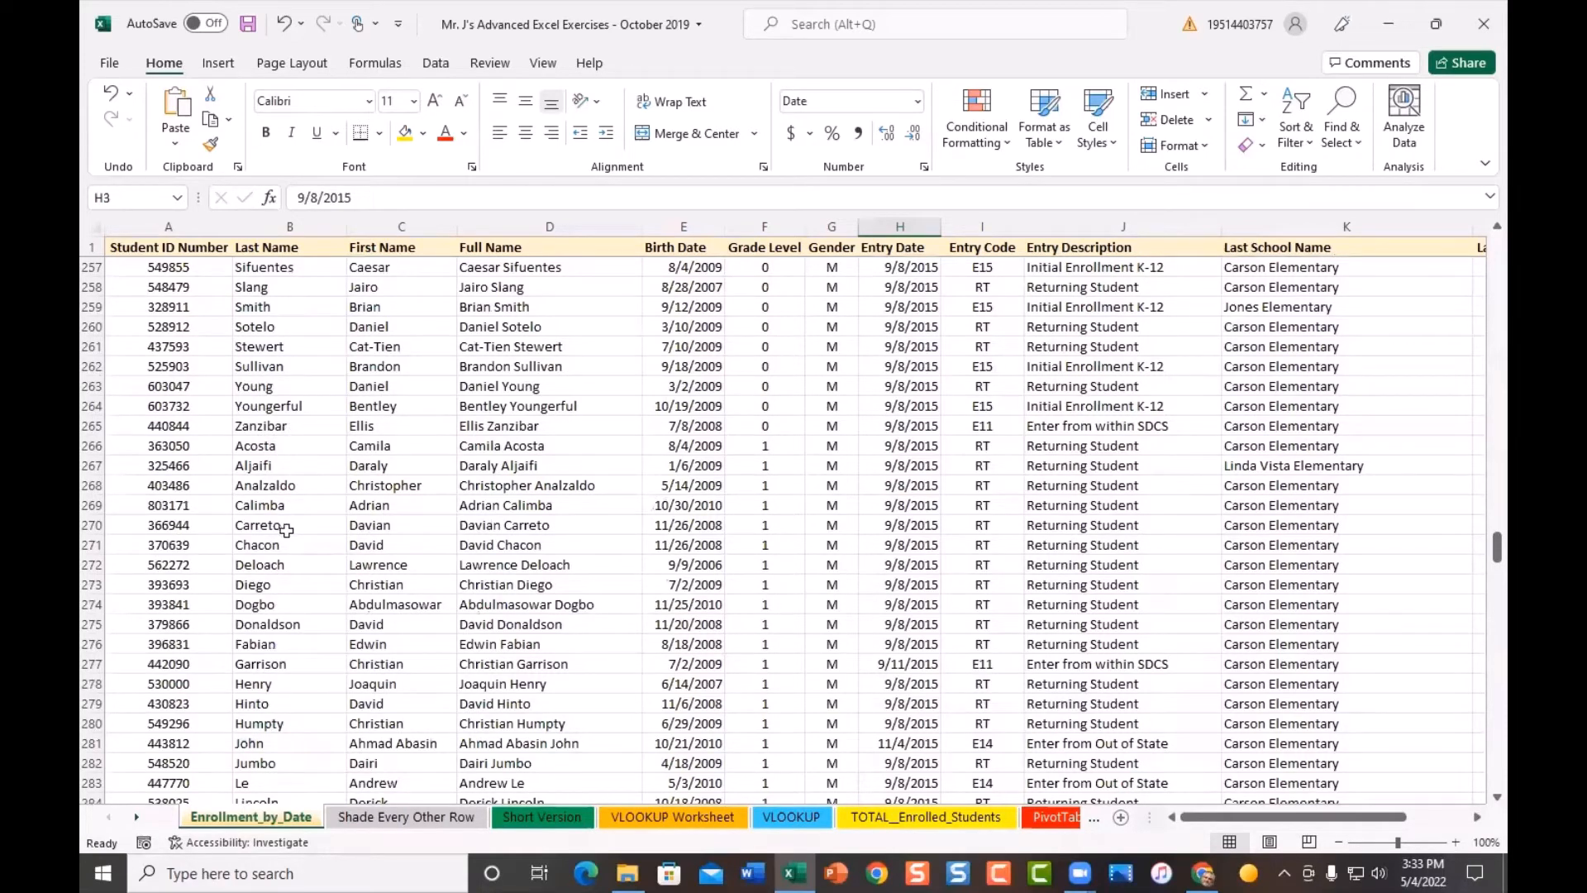
pyautogui.scroll(20, 602, 688)
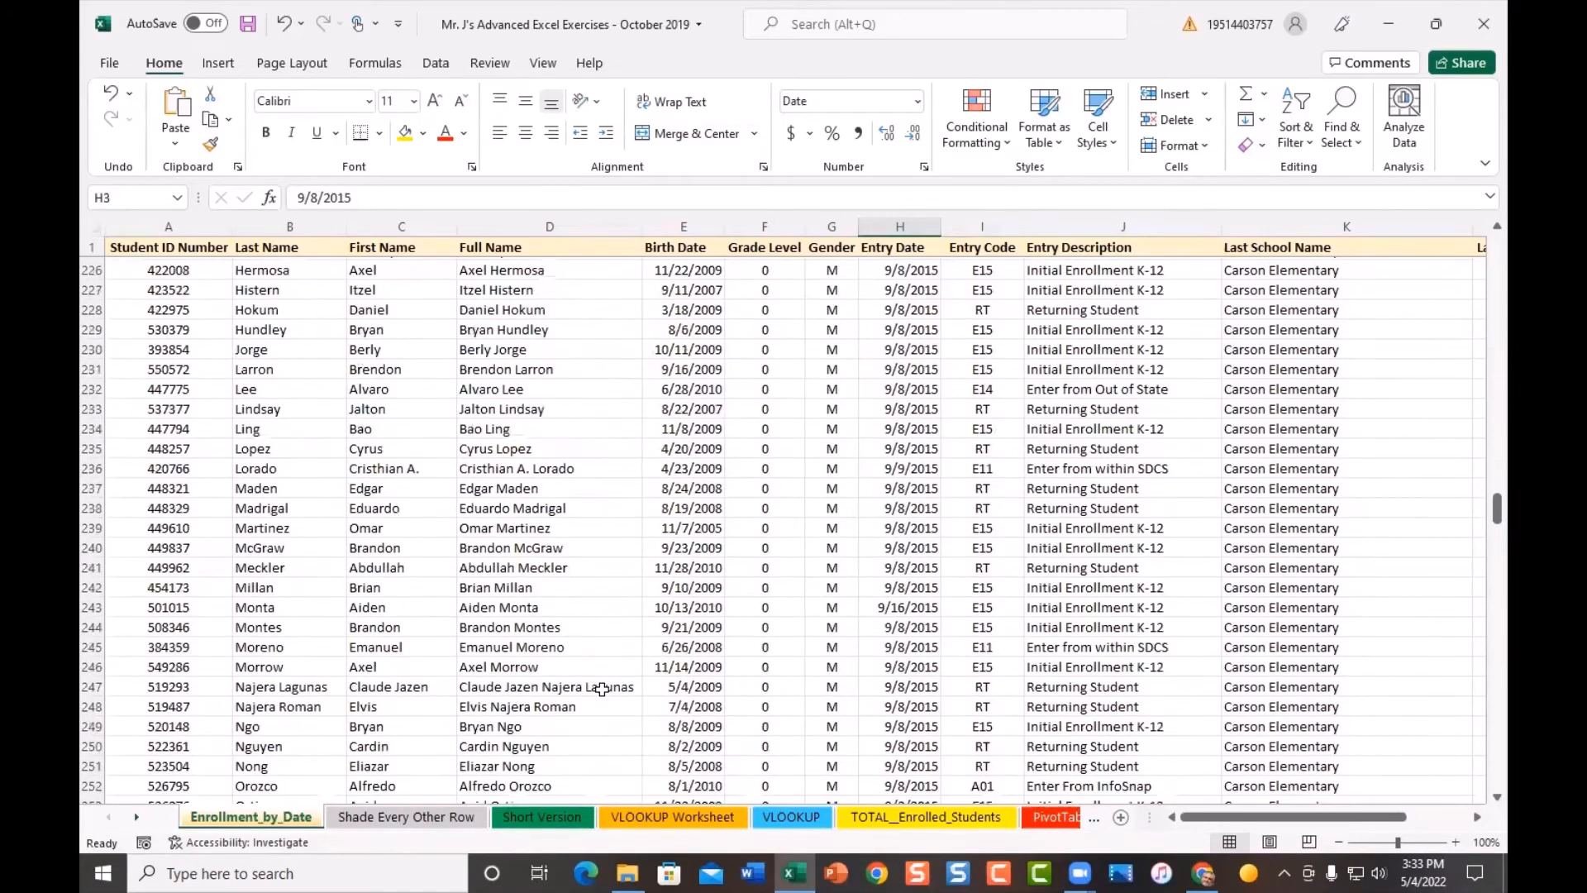
pyautogui.scroll(10, 602, 688)
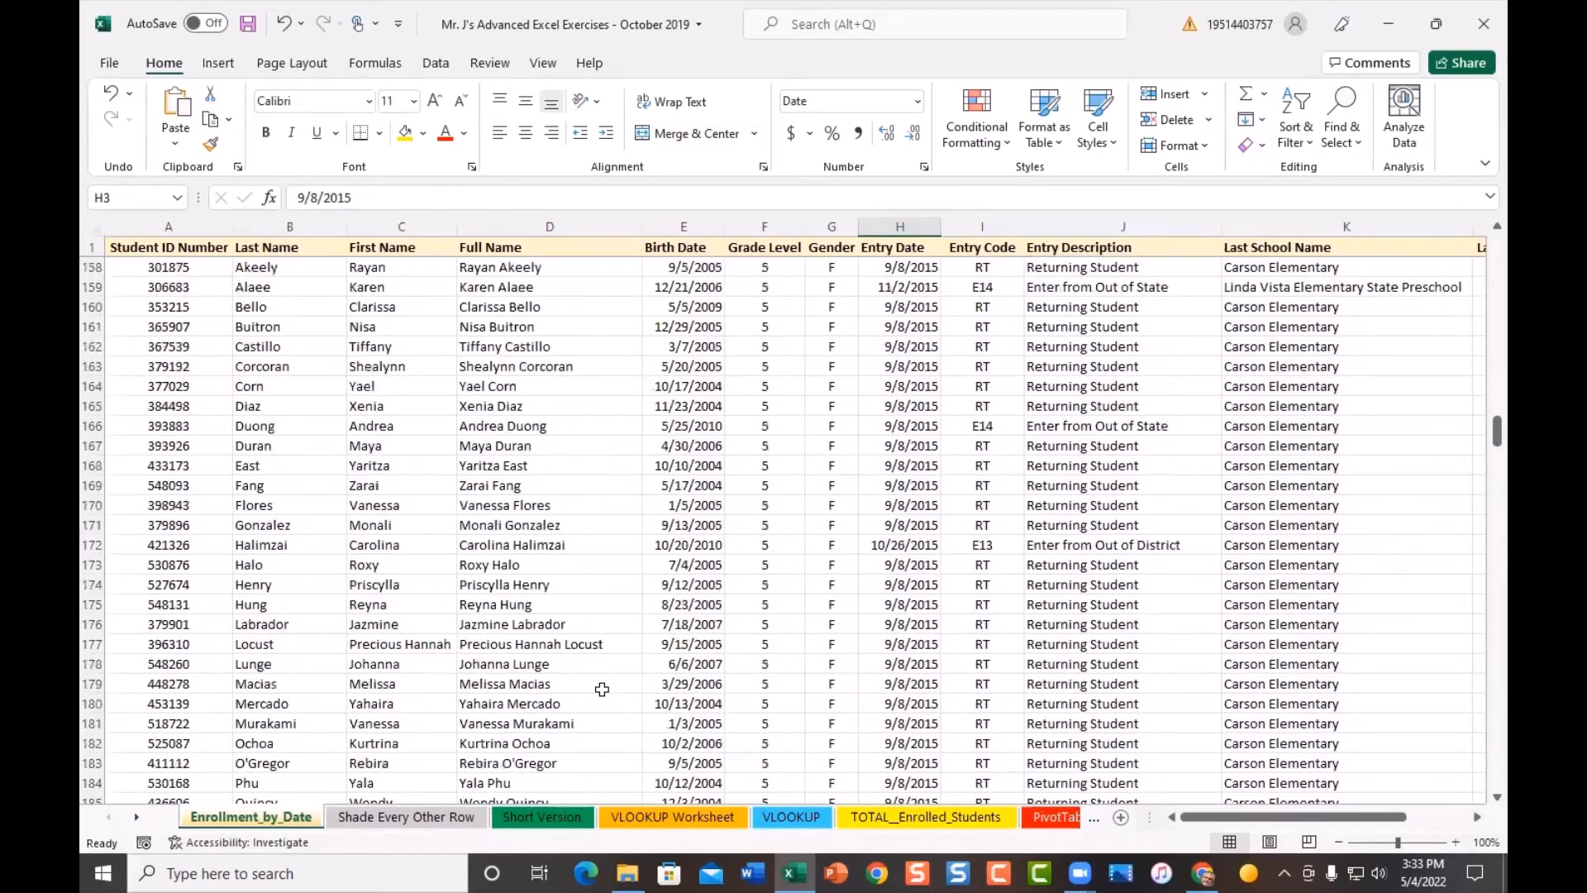
pyautogui.scroll(5, 601, 689)
pyautogui.hotkey('ctrl', 'Home')
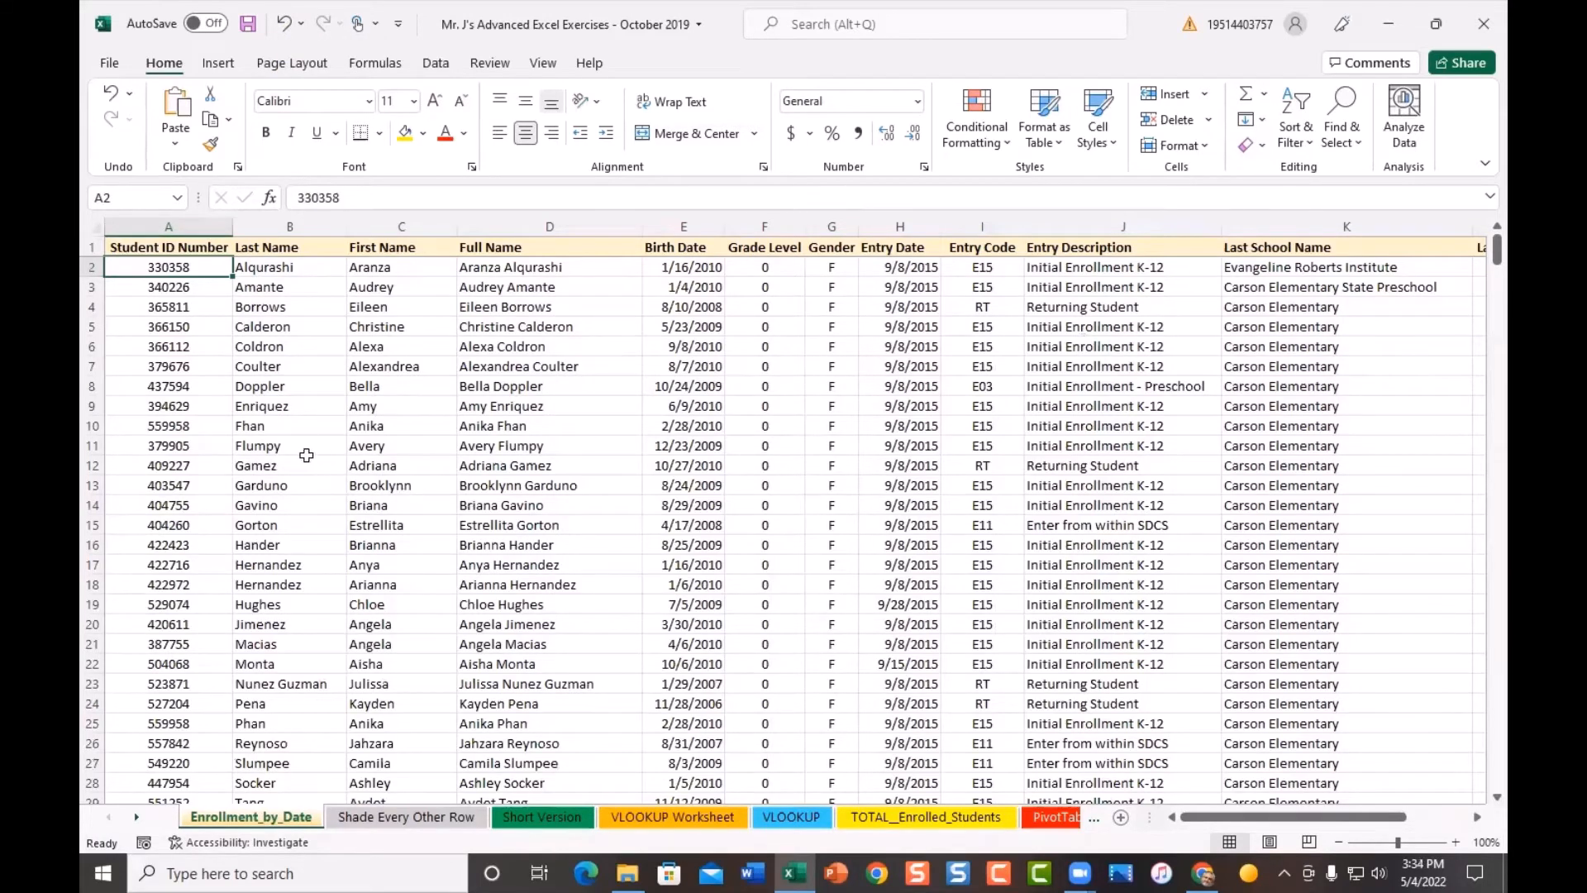
# - Undo the last two sorts and deselect, restoring plain Last Name order
pyautogui.click(284, 24)
pyautogui.click(285, 24)
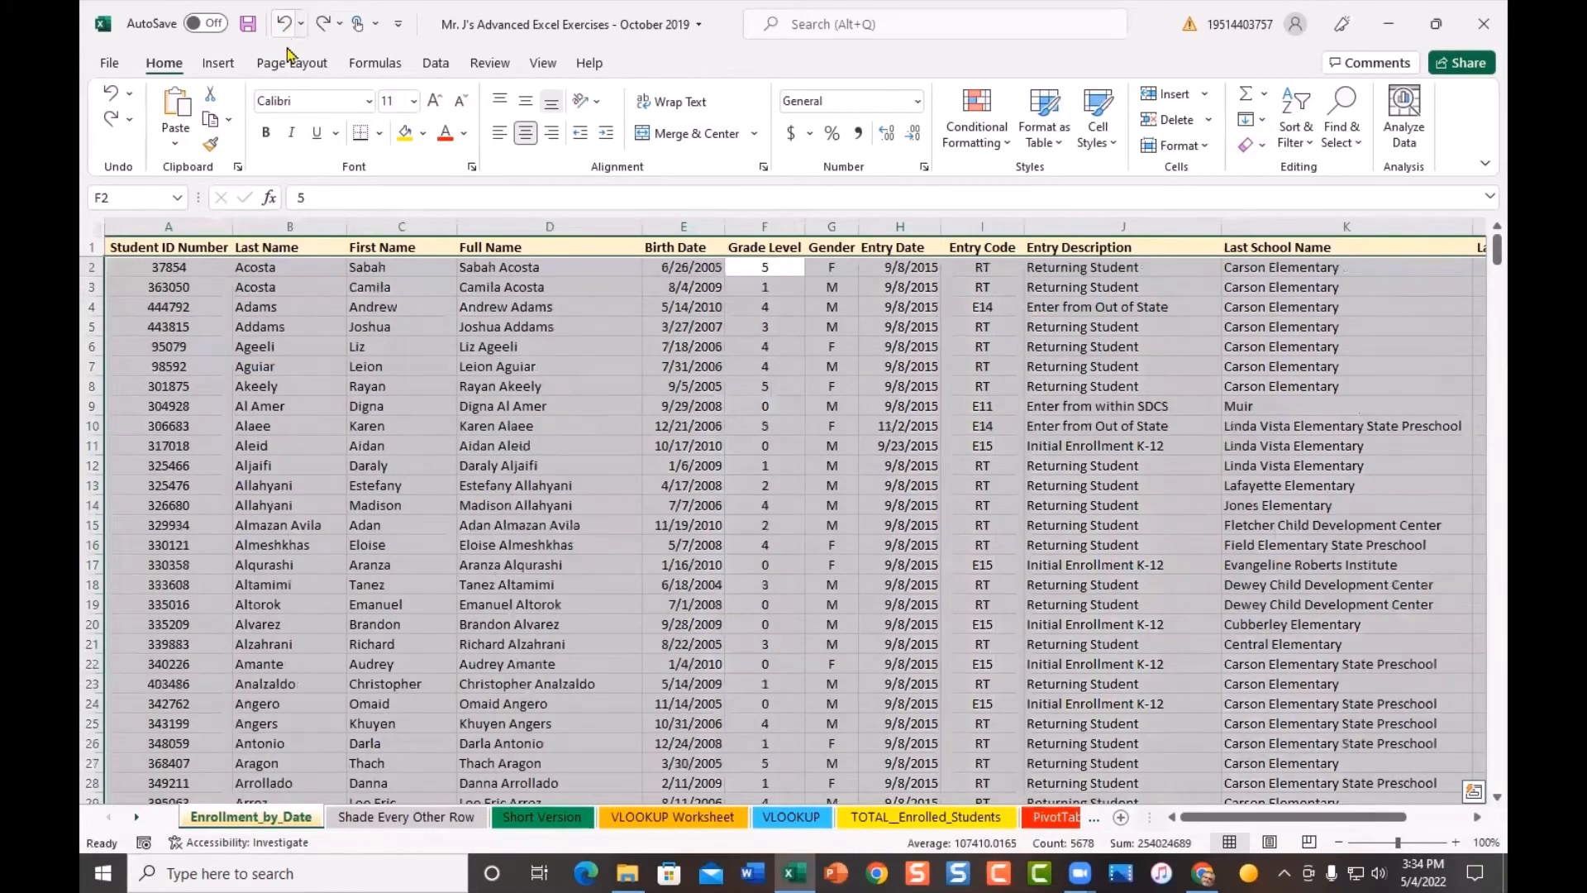
pyautogui.click(281, 323)
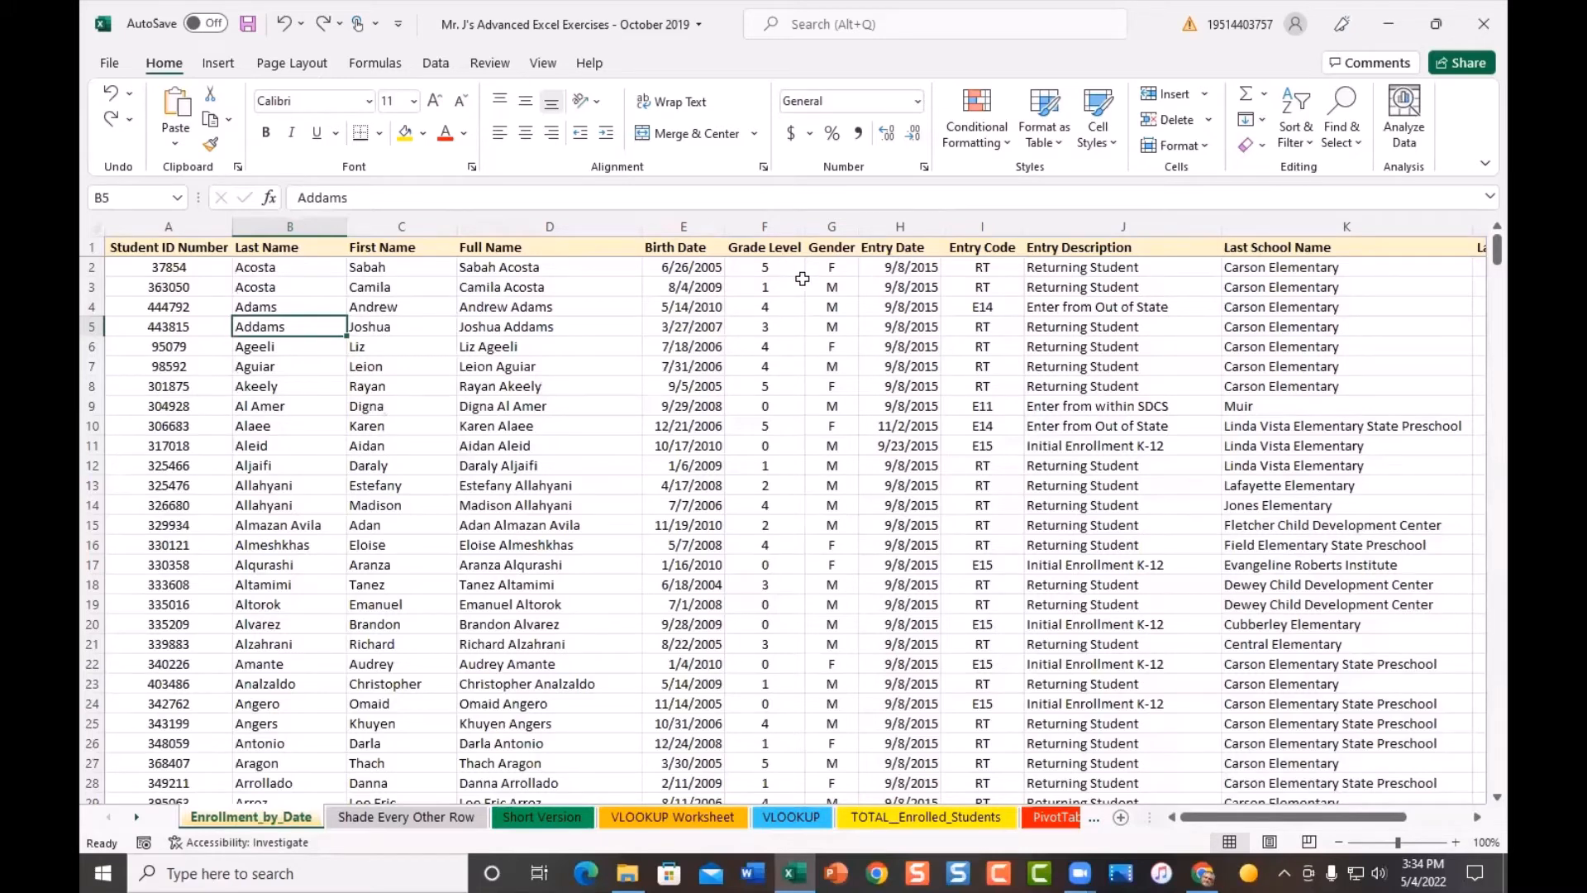
# - Sort the records A to Z by Gender across whole rows, then clear the column selection
pyautogui.click(827, 220)
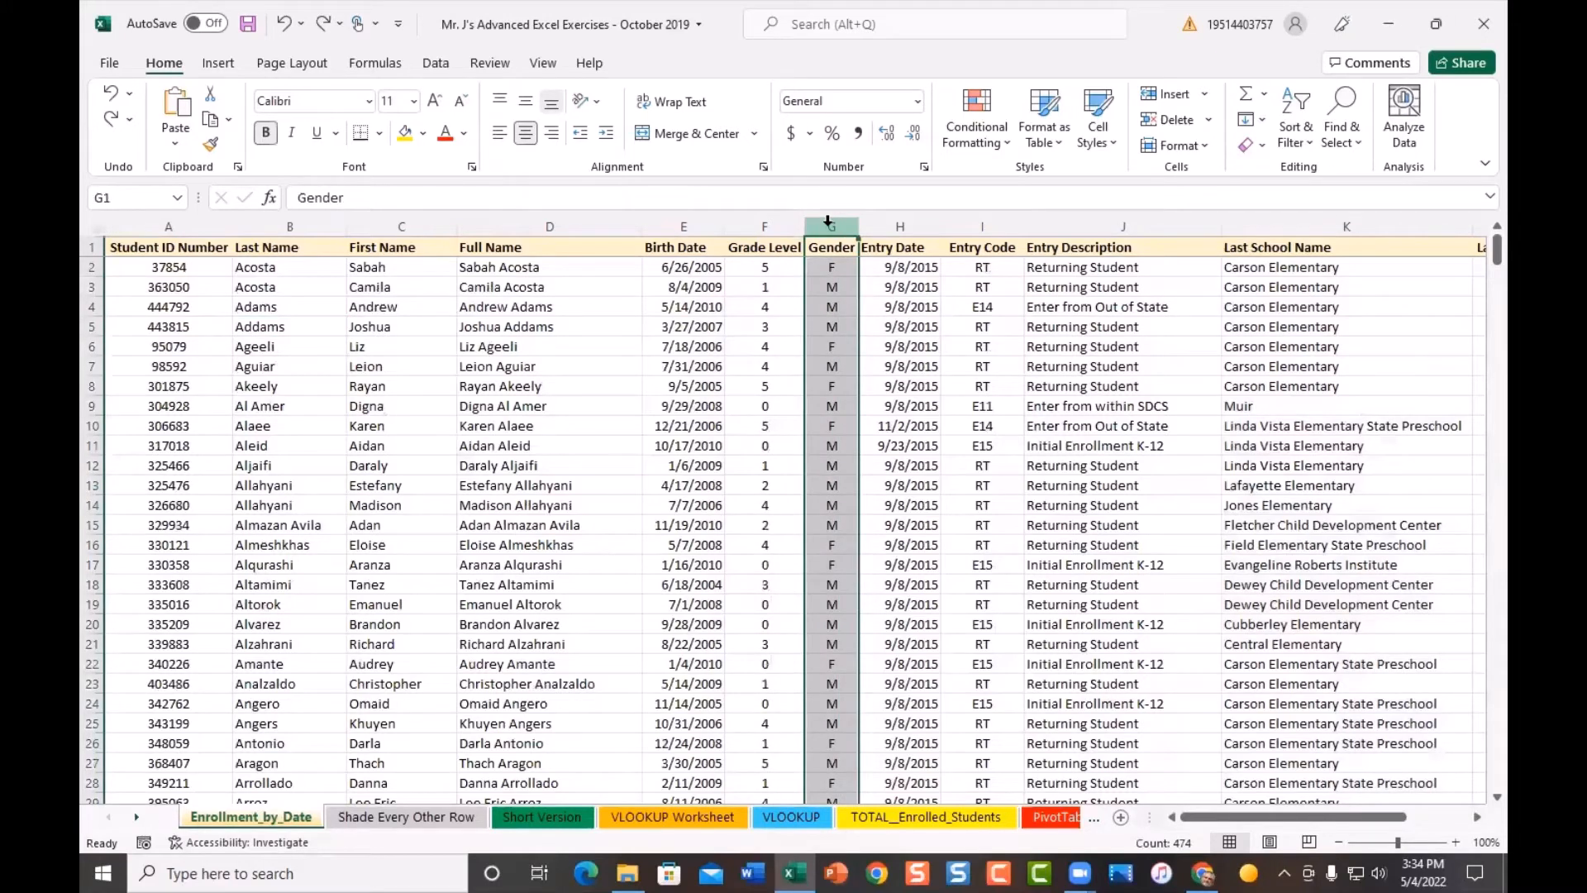
pyautogui.click(1308, 141)
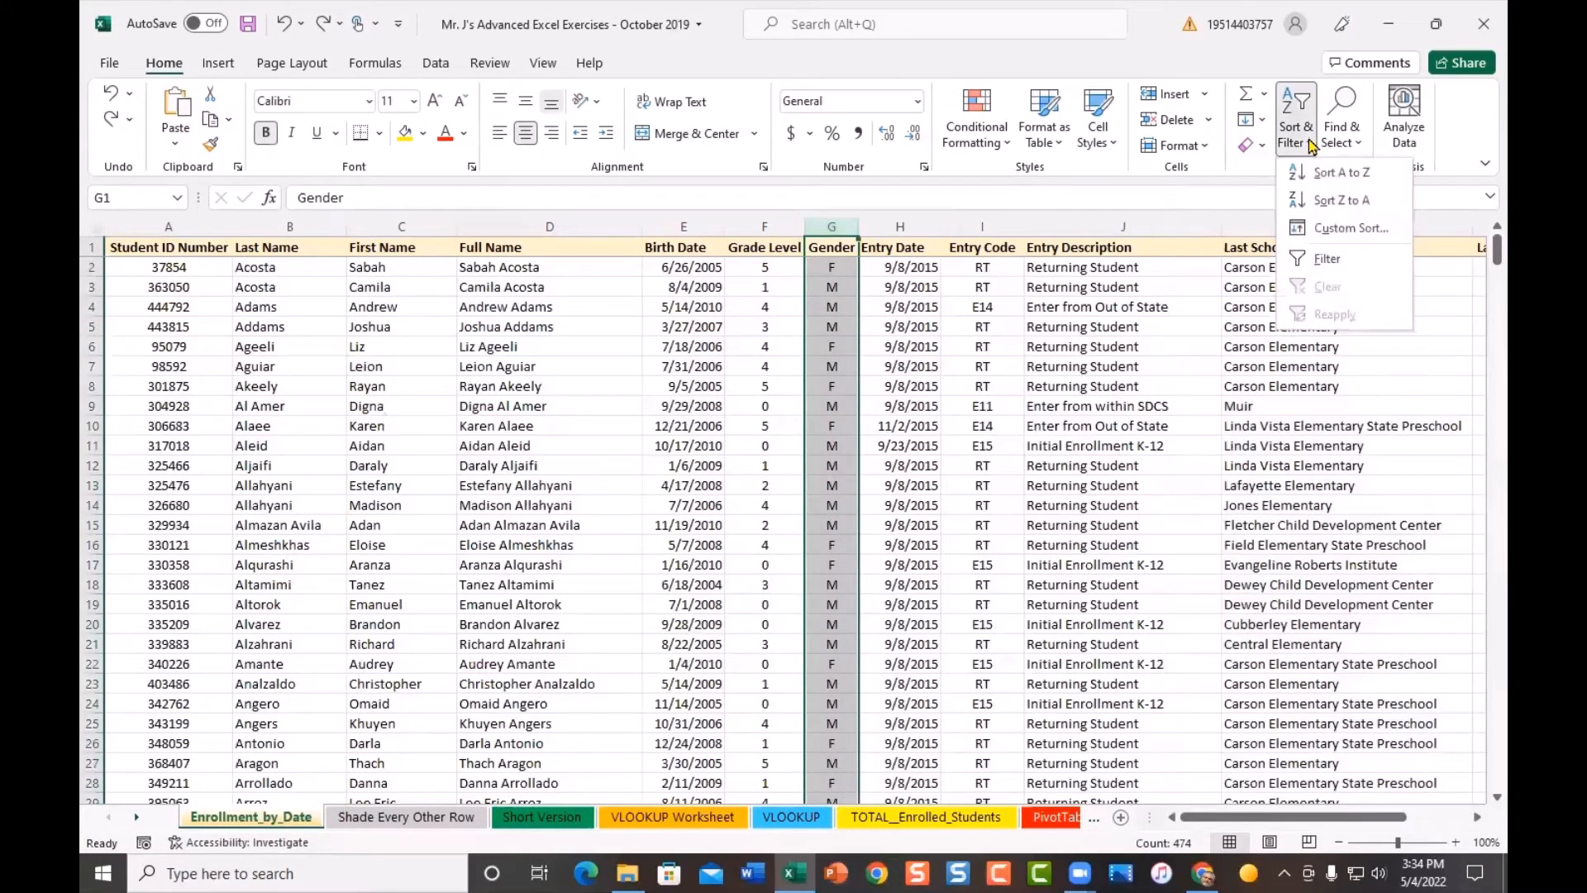
pyautogui.click(1320, 176)
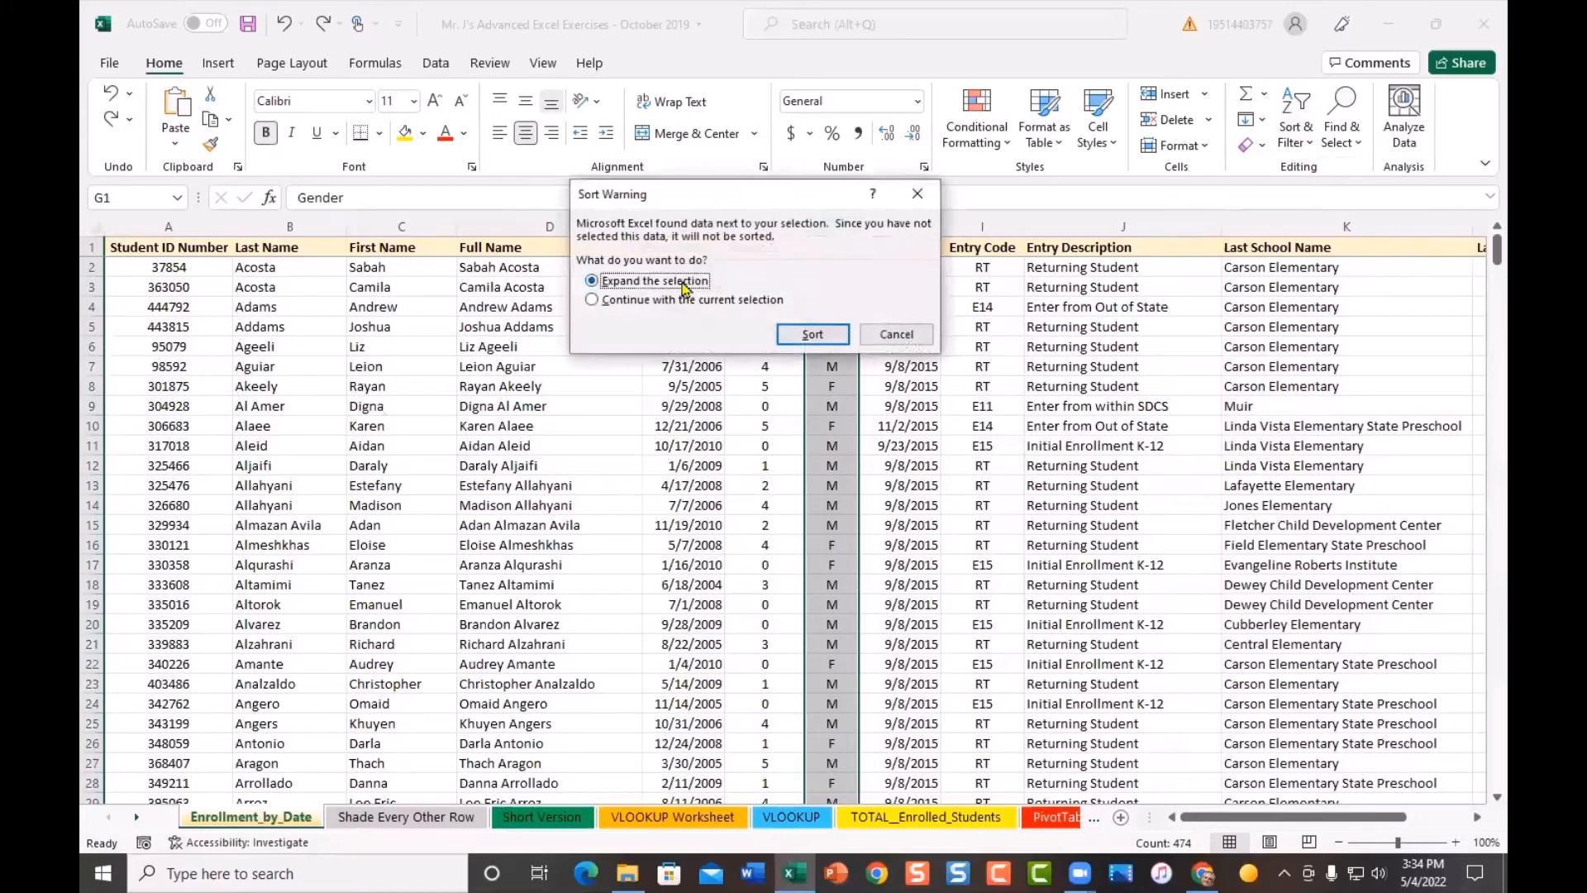
pyautogui.click(817, 333)
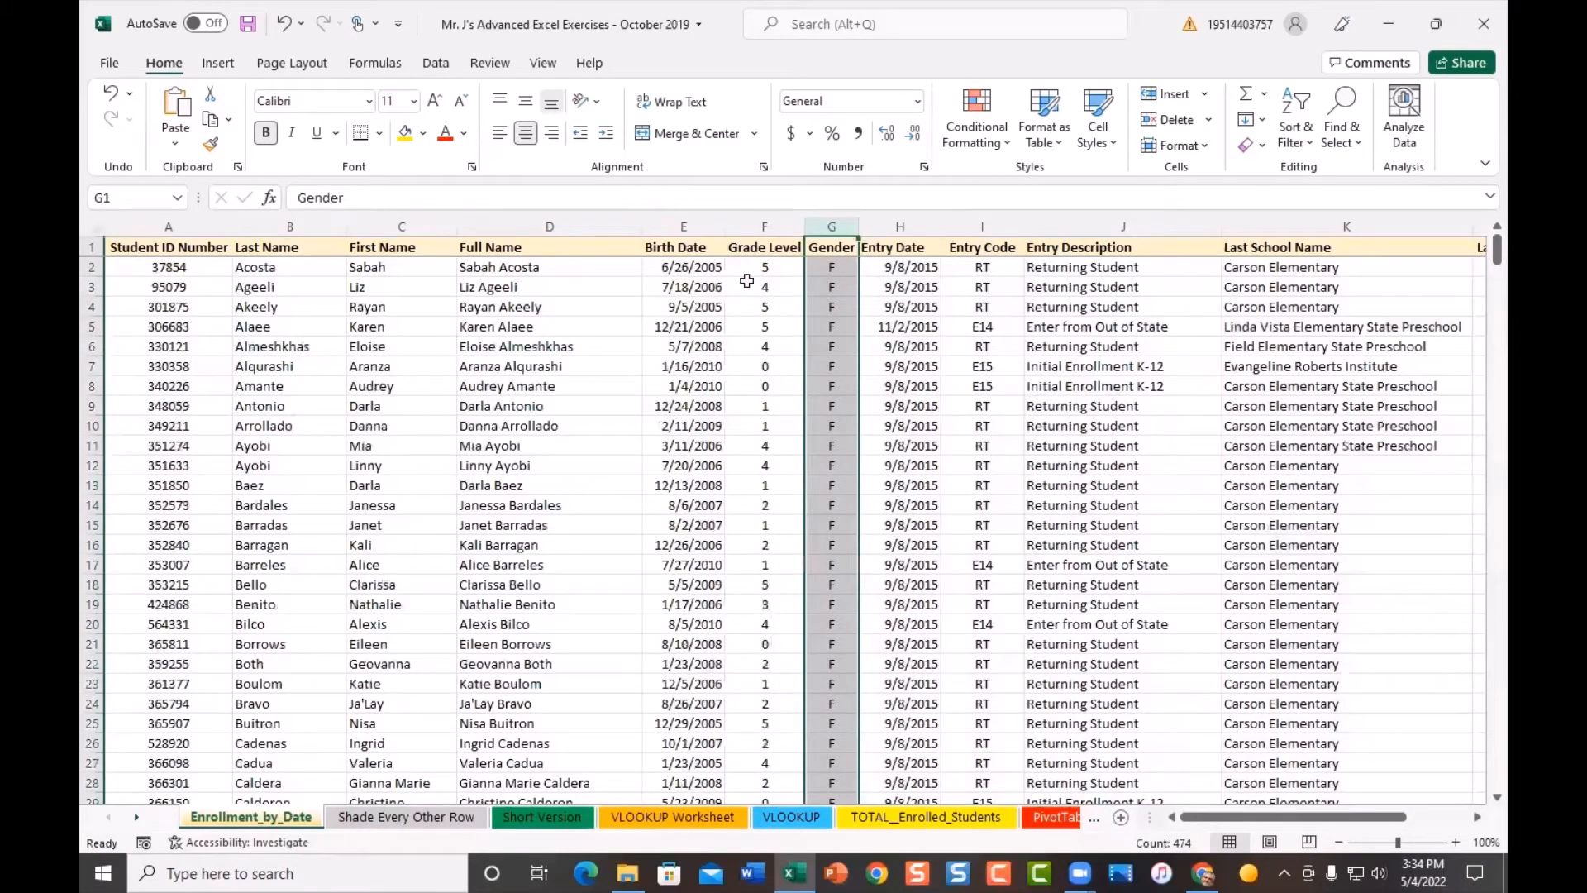
pyautogui.click(760, 285)
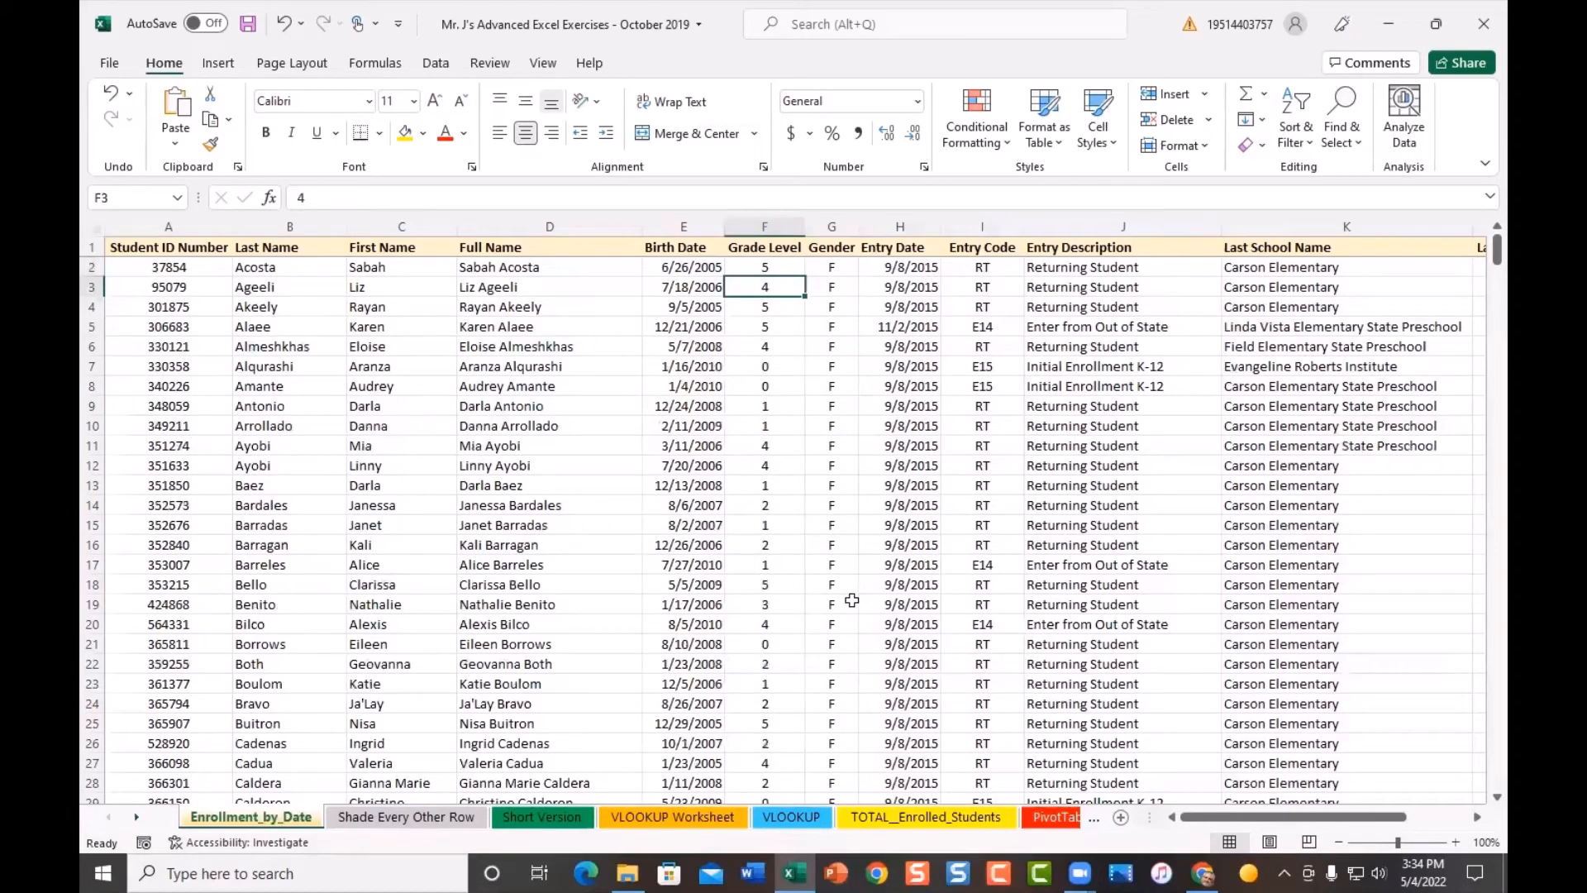
# - Sort all rows by Grade Level smallest to largest, expanding the selection, then deselect
pyautogui.click(746, 224)
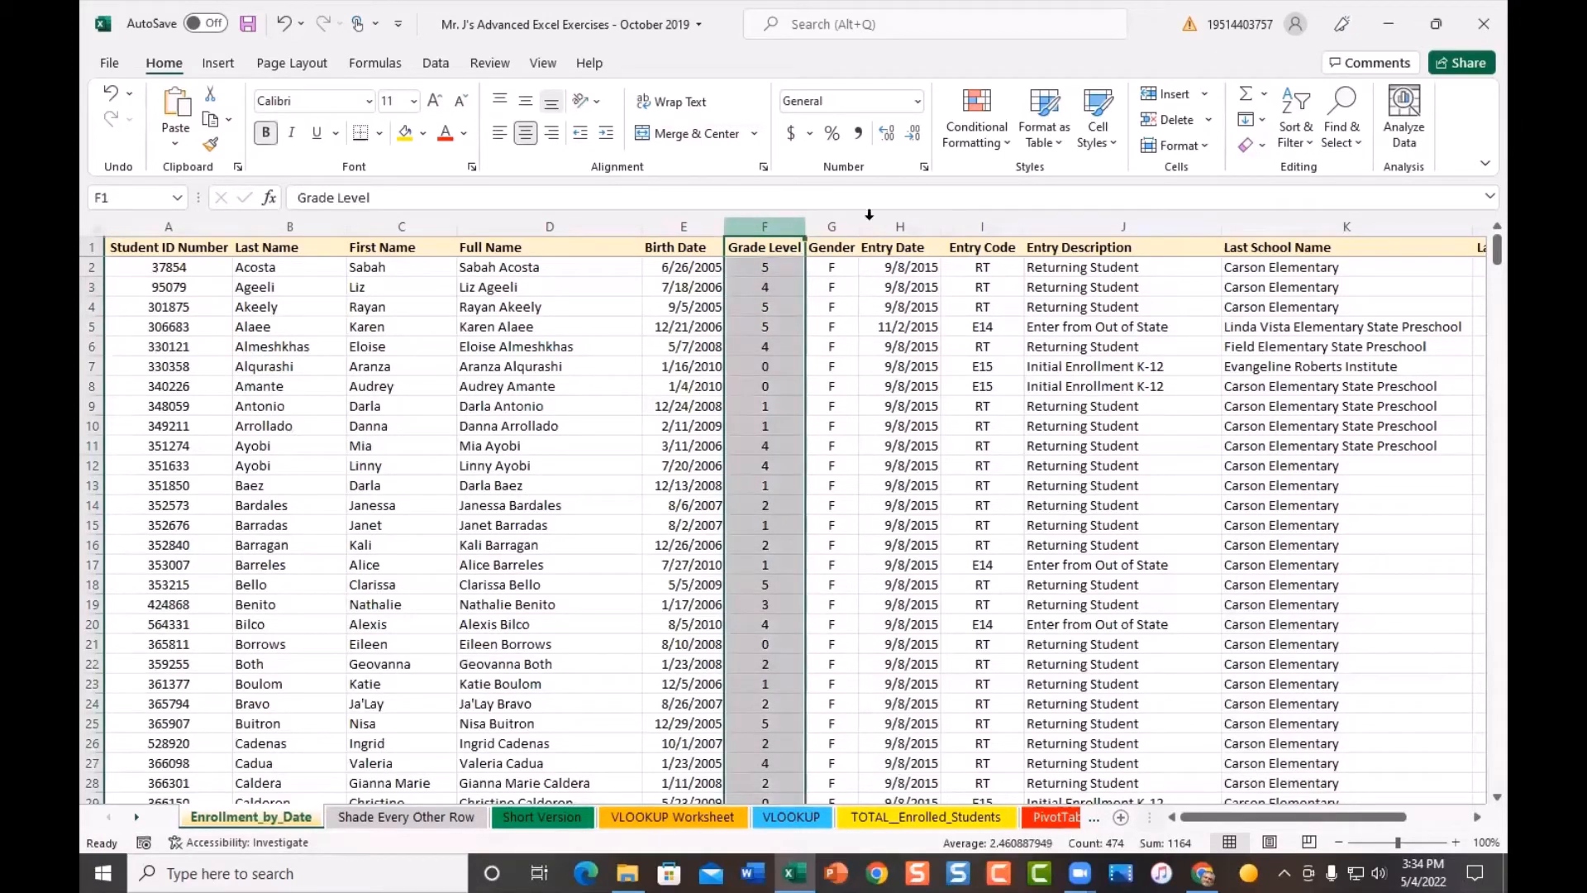
pyautogui.click(1311, 144)
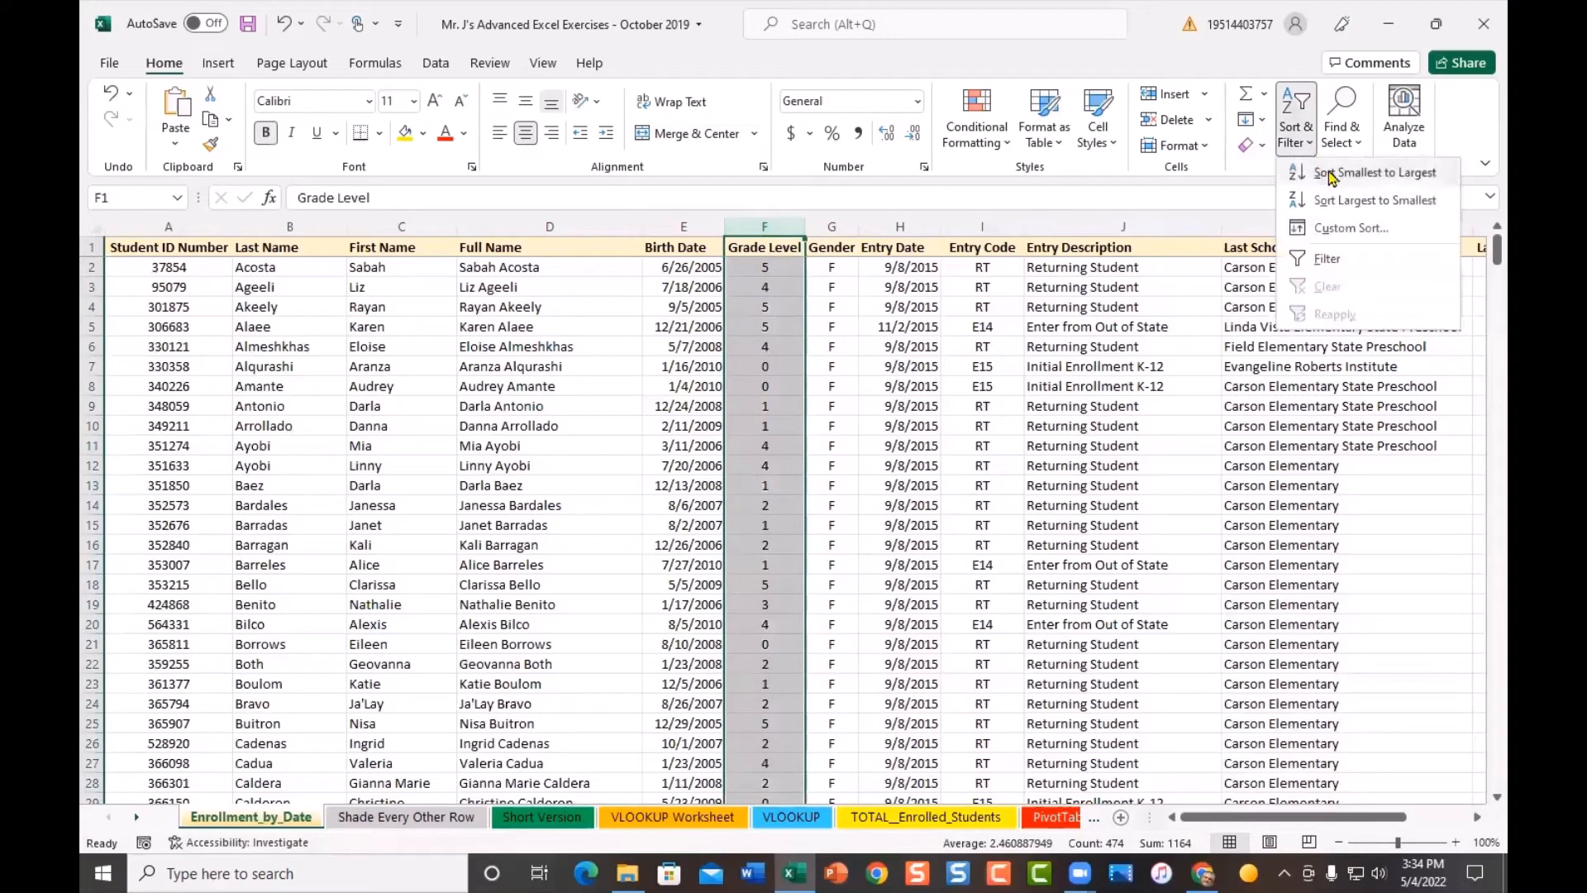
pyautogui.click(1333, 173)
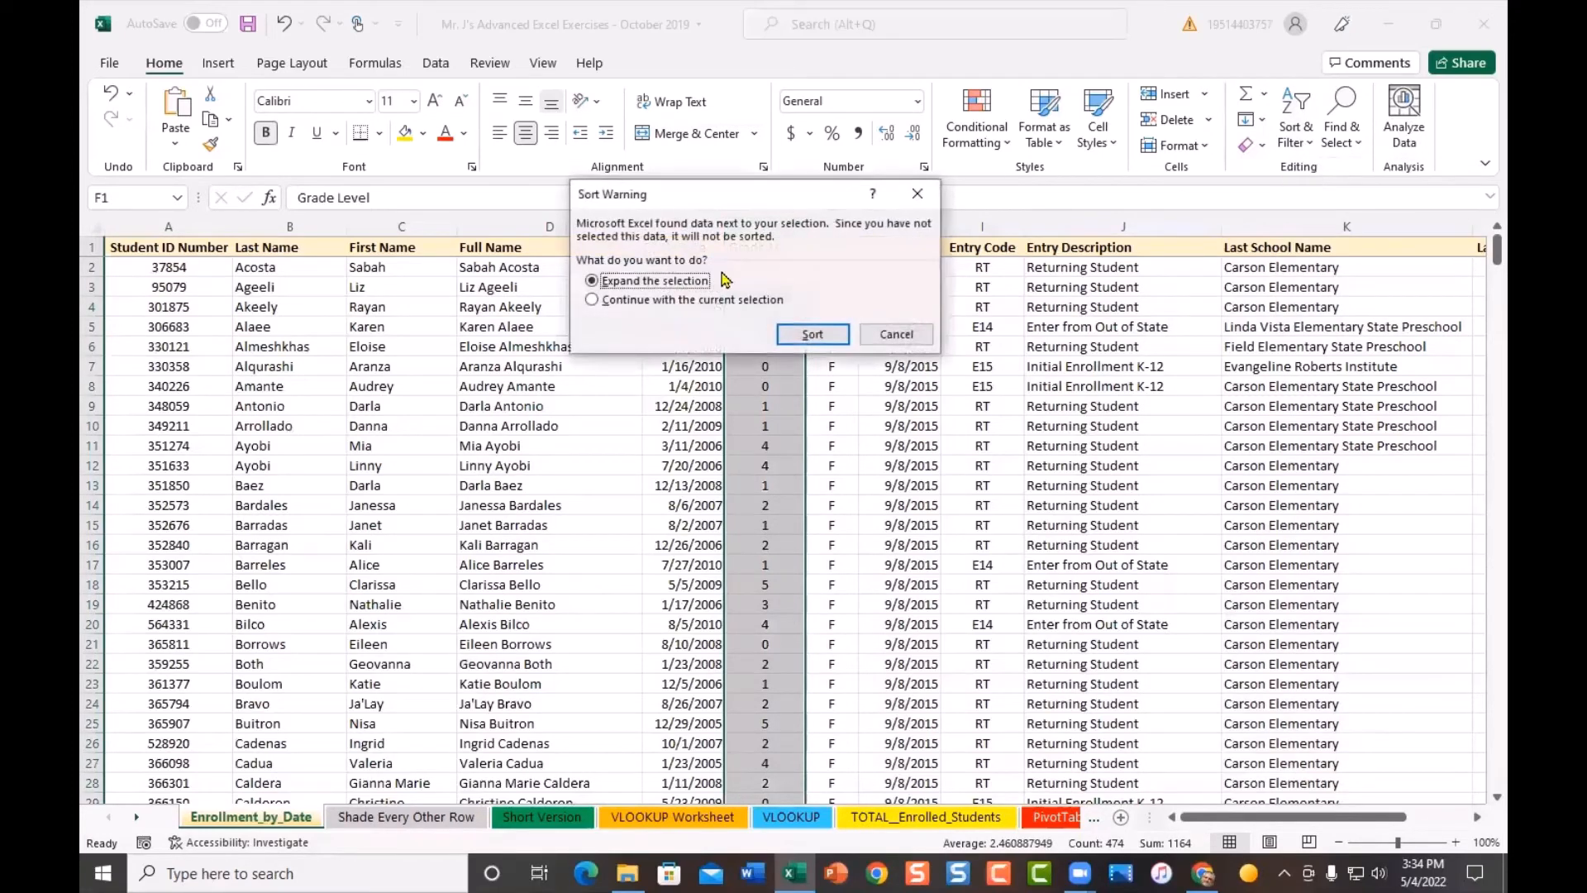
pyautogui.click(813, 335)
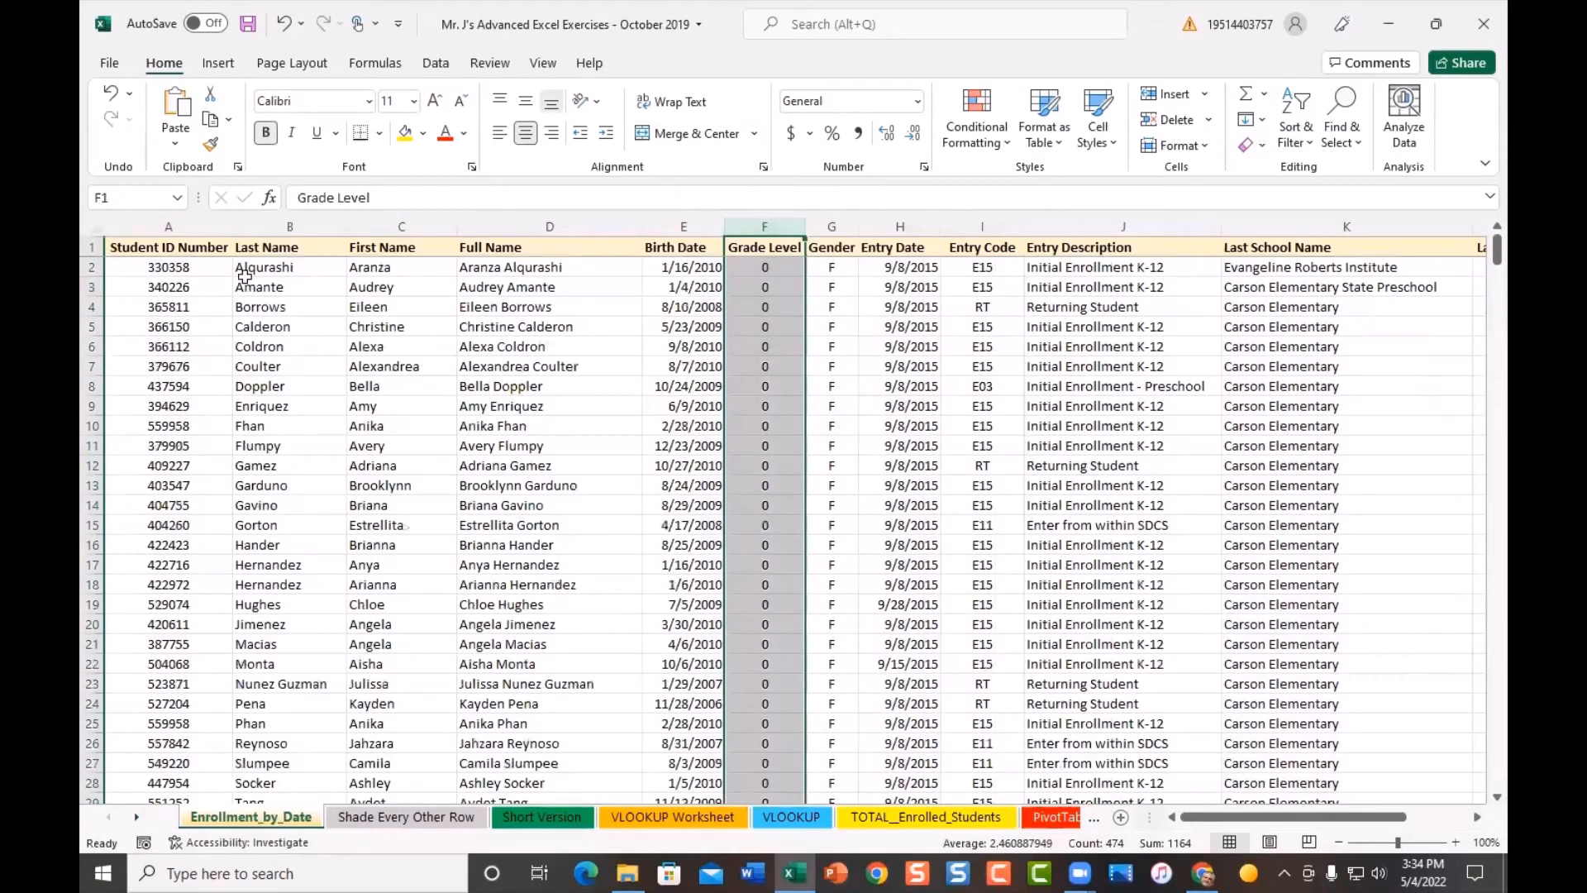
pyautogui.click(245, 274)
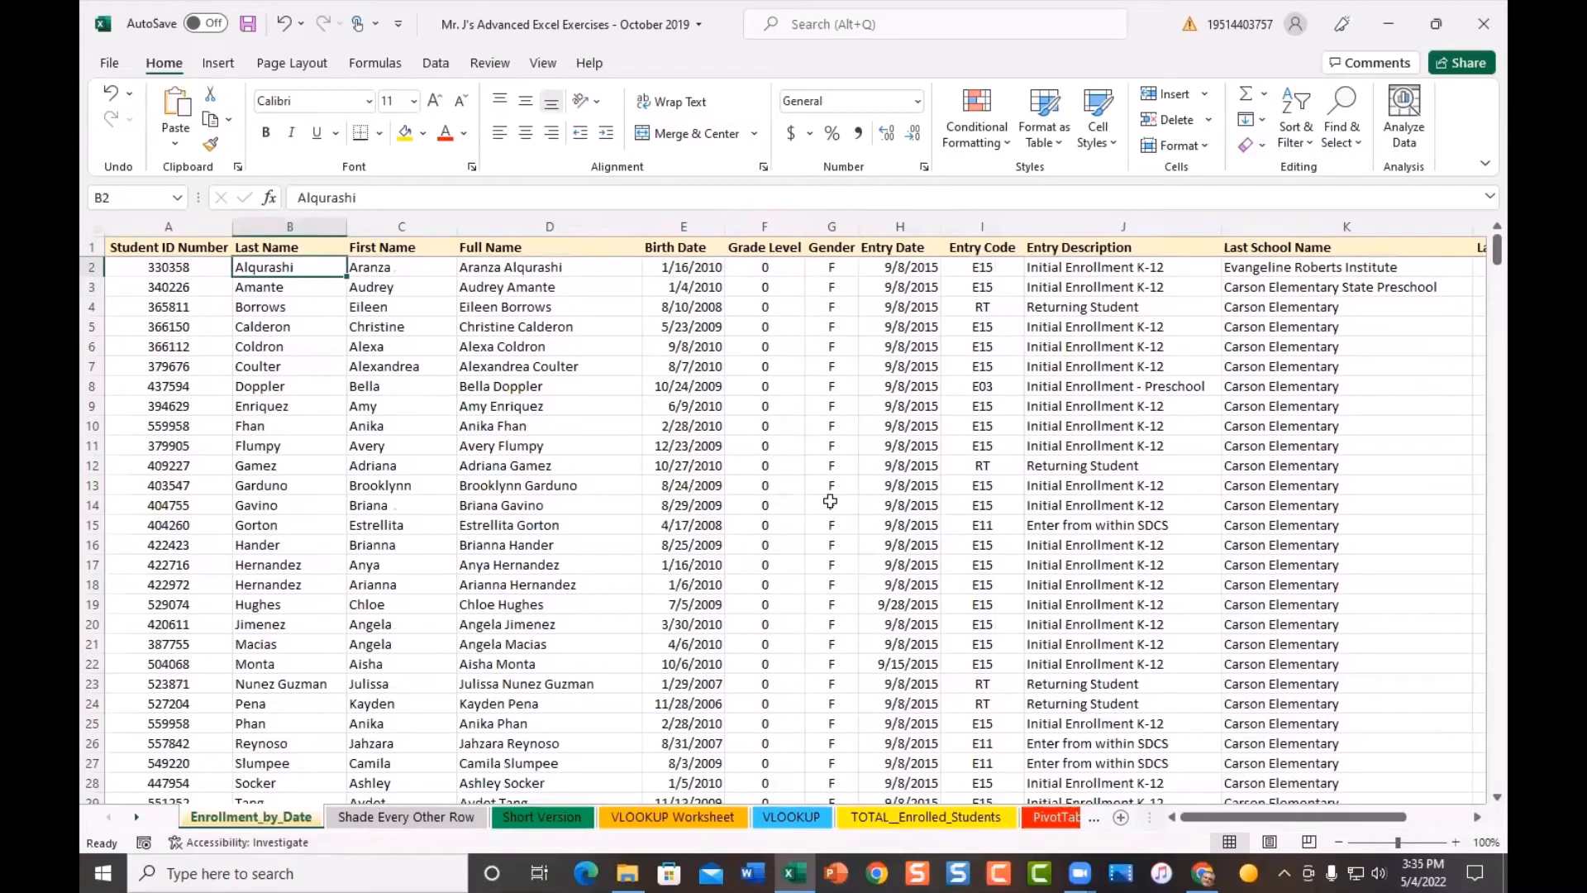
pyautogui.scroll(-4, 832, 499)
pyautogui.scroll(-2, 832, 499)
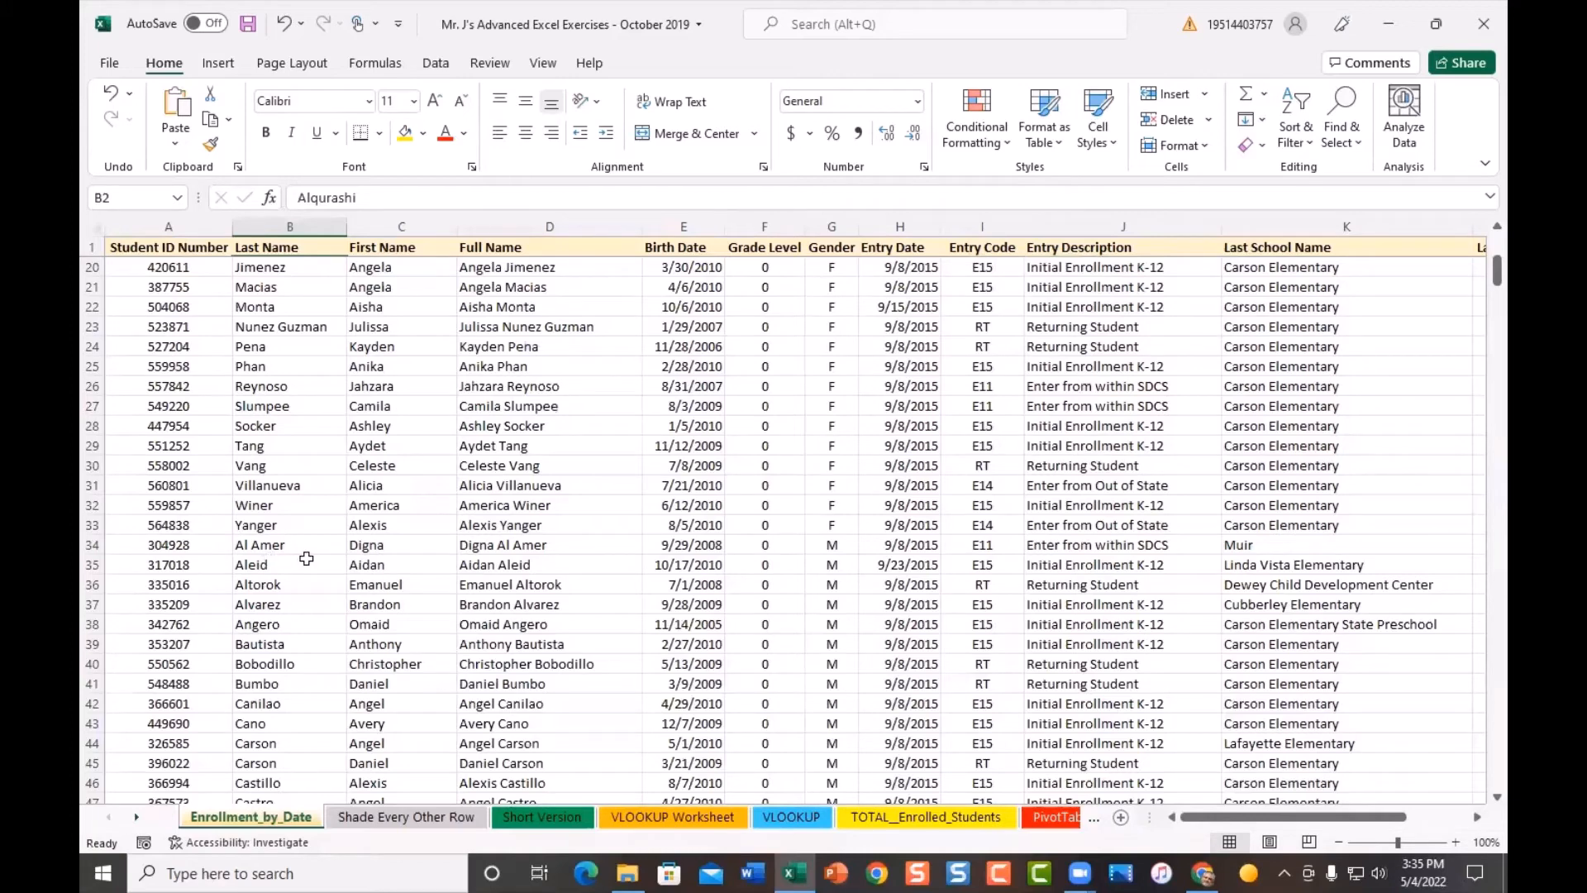
pyautogui.scroll(-5, 792, 668)
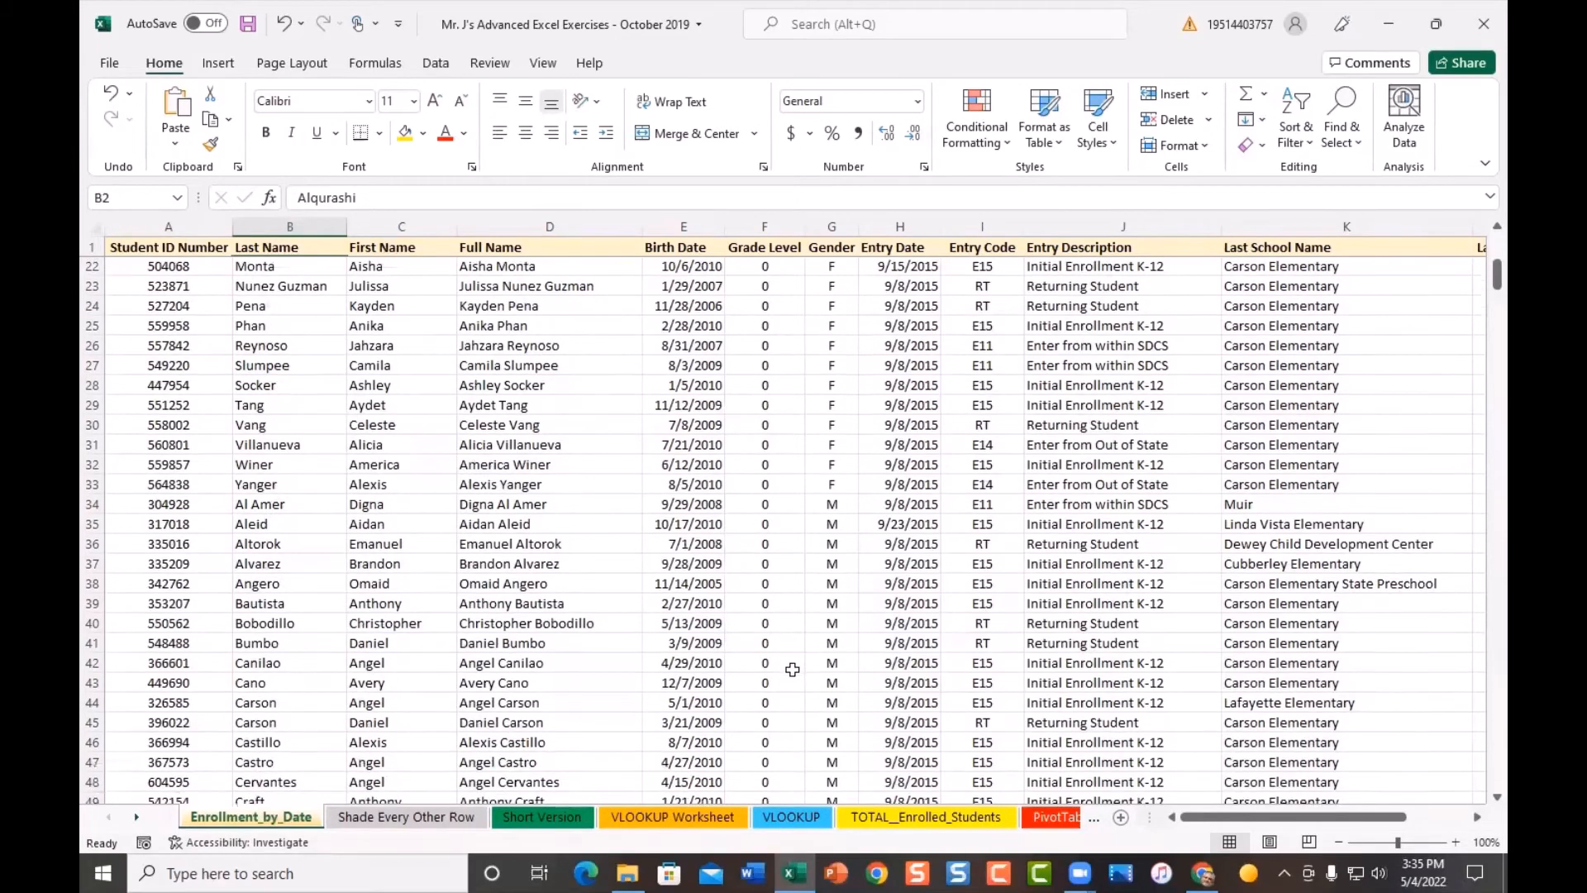
pyautogui.scroll(-13, 792, 668)
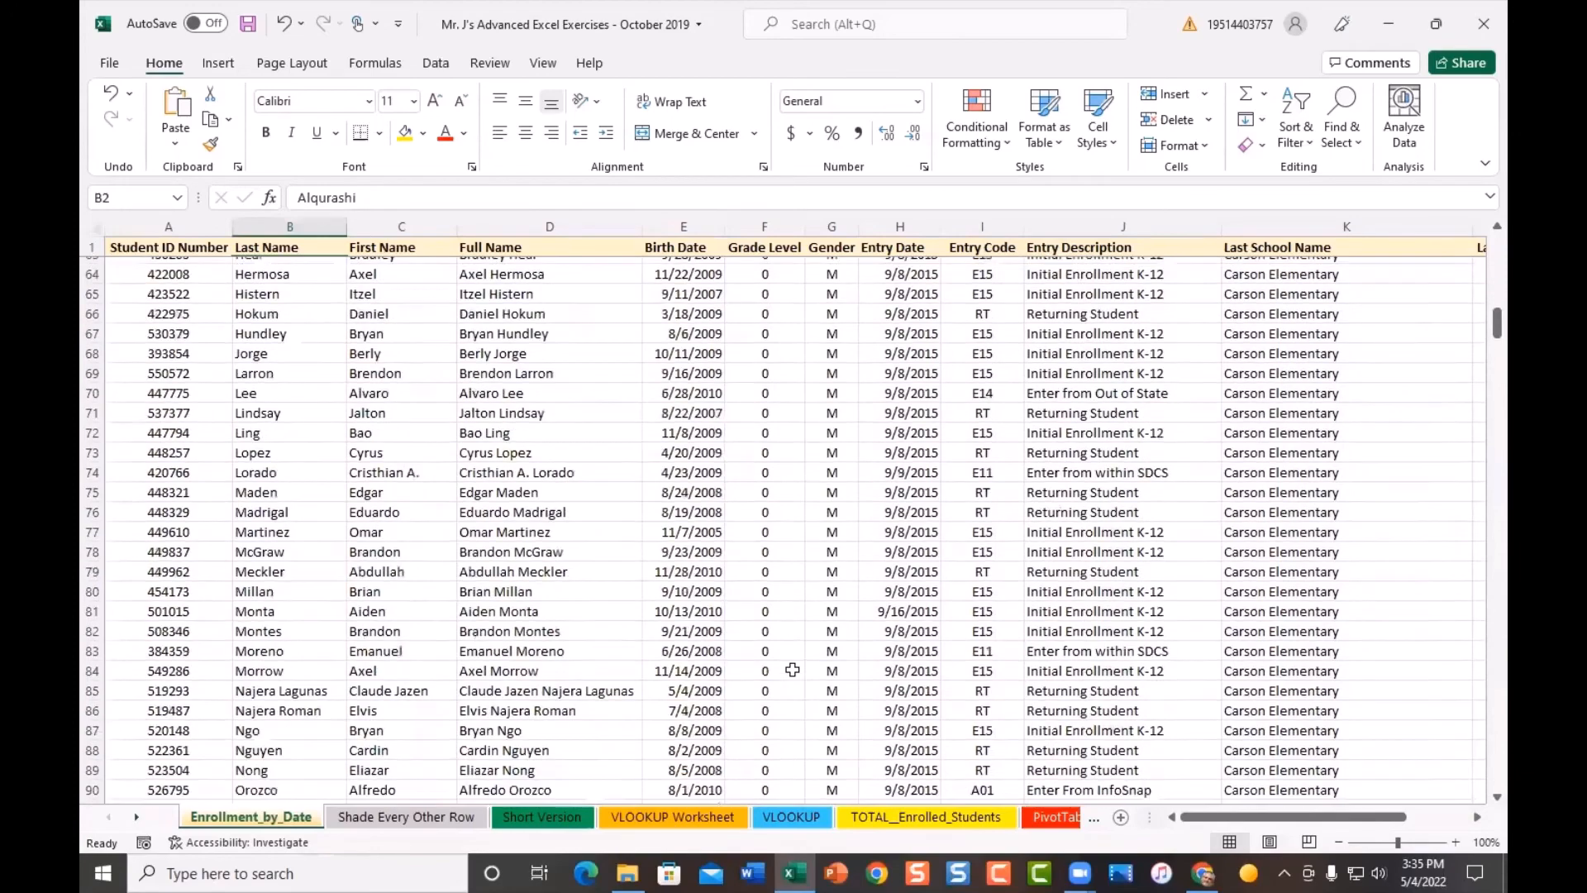
pyautogui.scroll(-6, 792, 667)
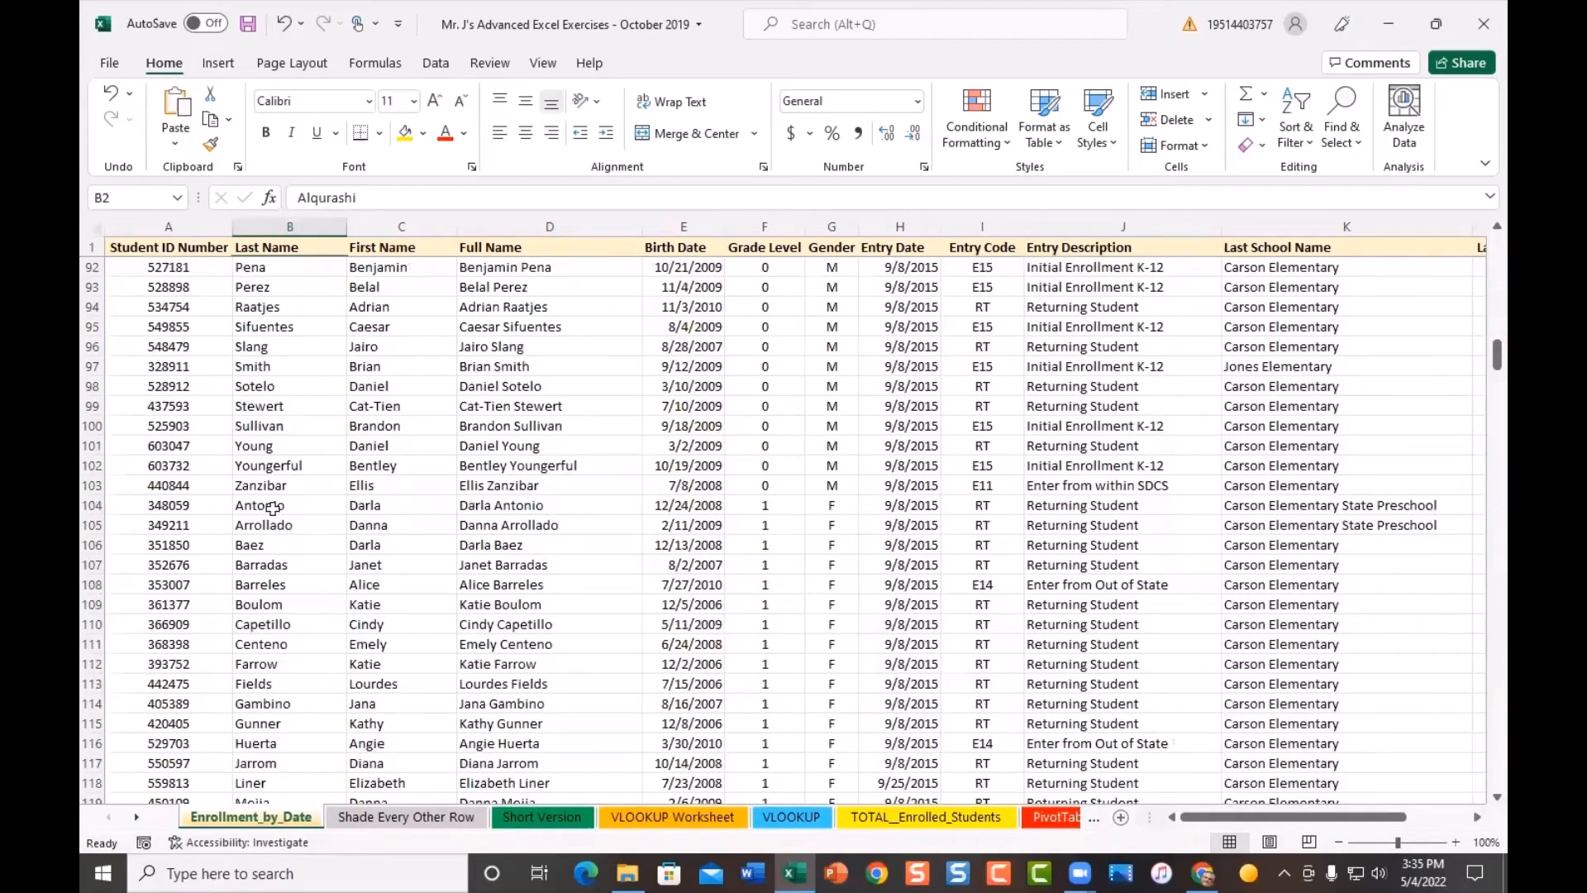
pyautogui.scroll(-5, 814, 615)
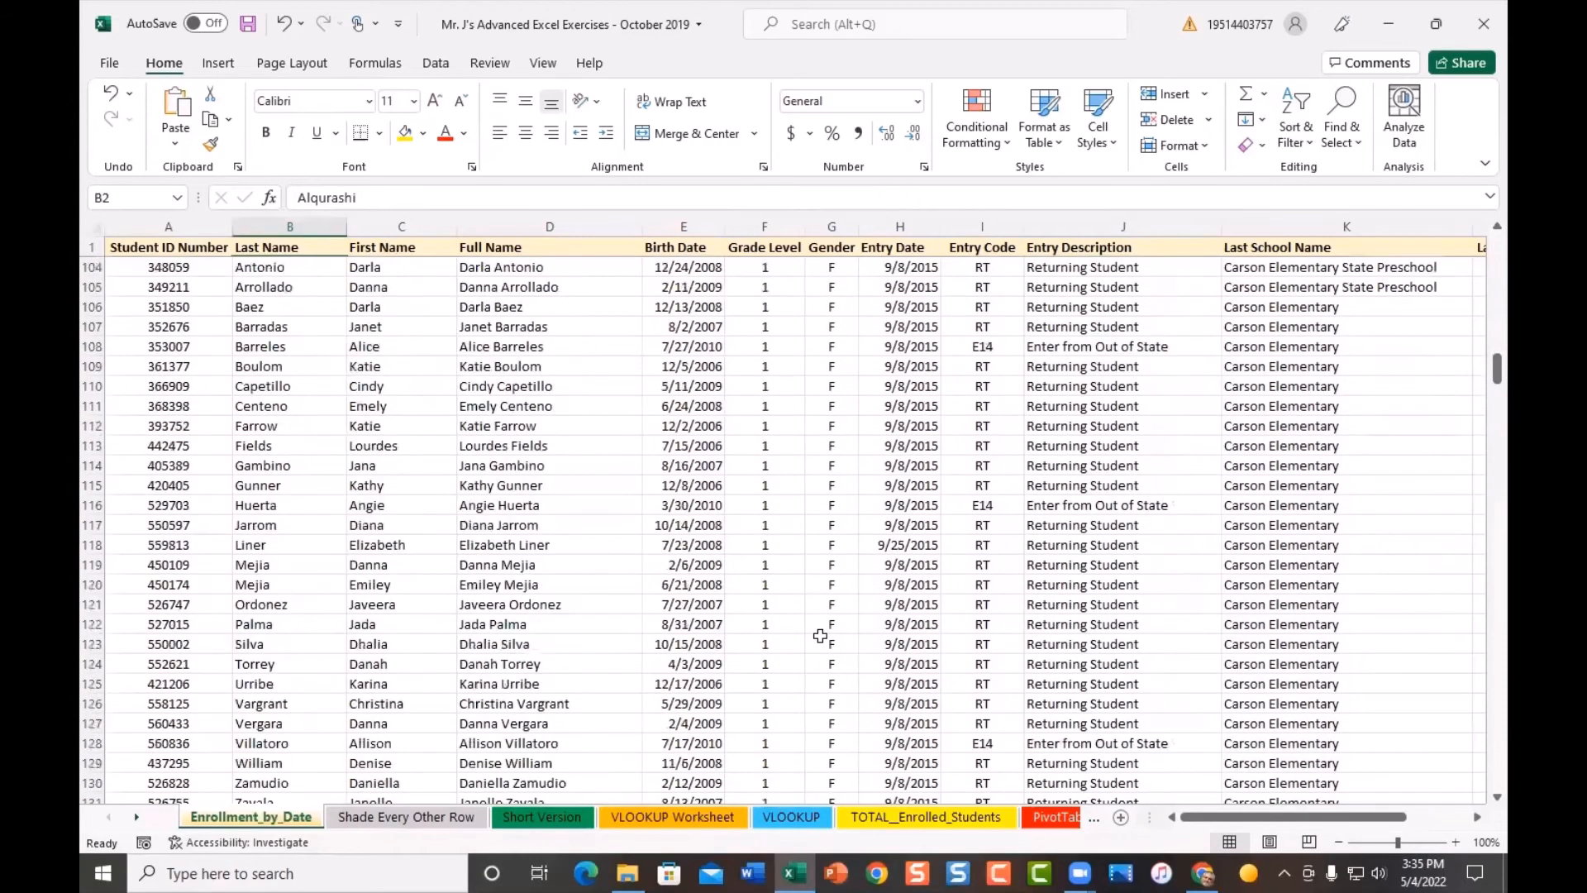
pyautogui.scroll(-3, 820, 635)
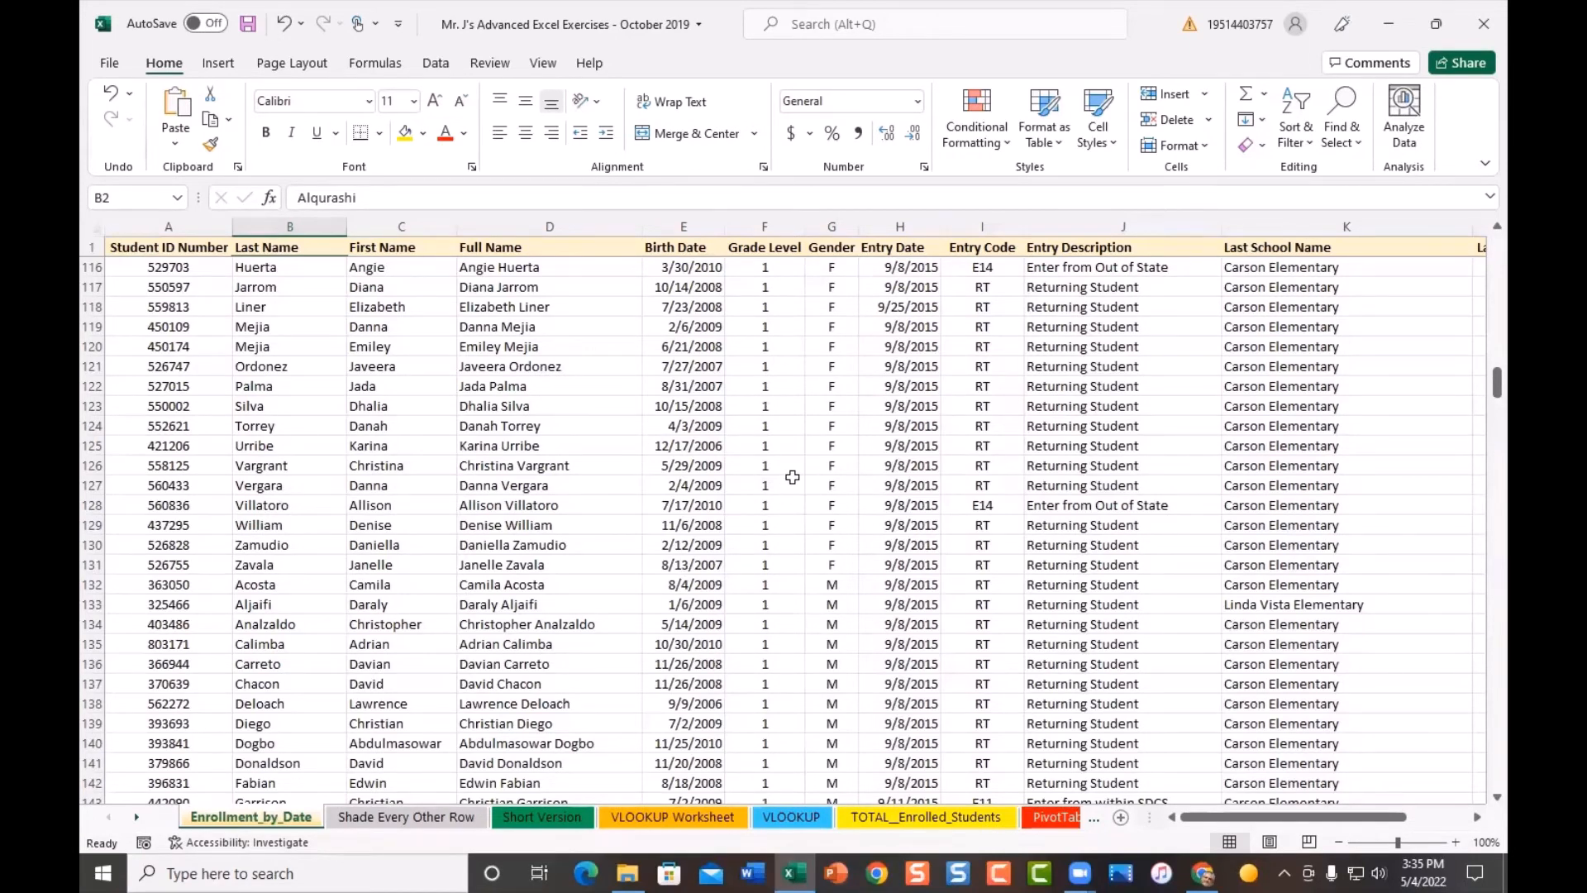
pyautogui.scroll(4, 791, 477)
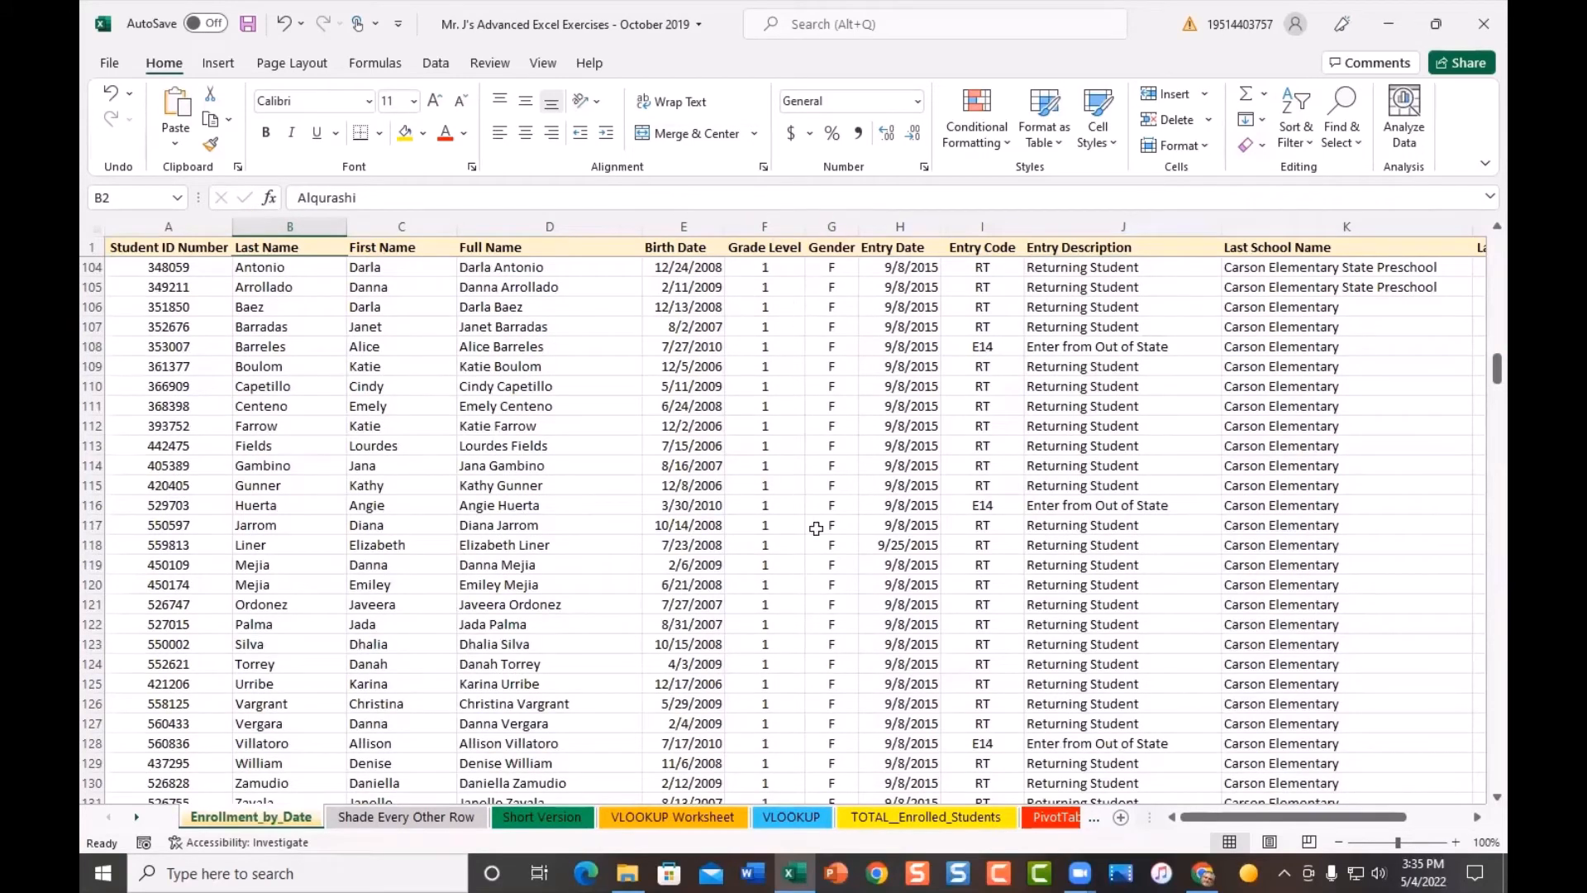
pyautogui.scroll(2, 833, 579)
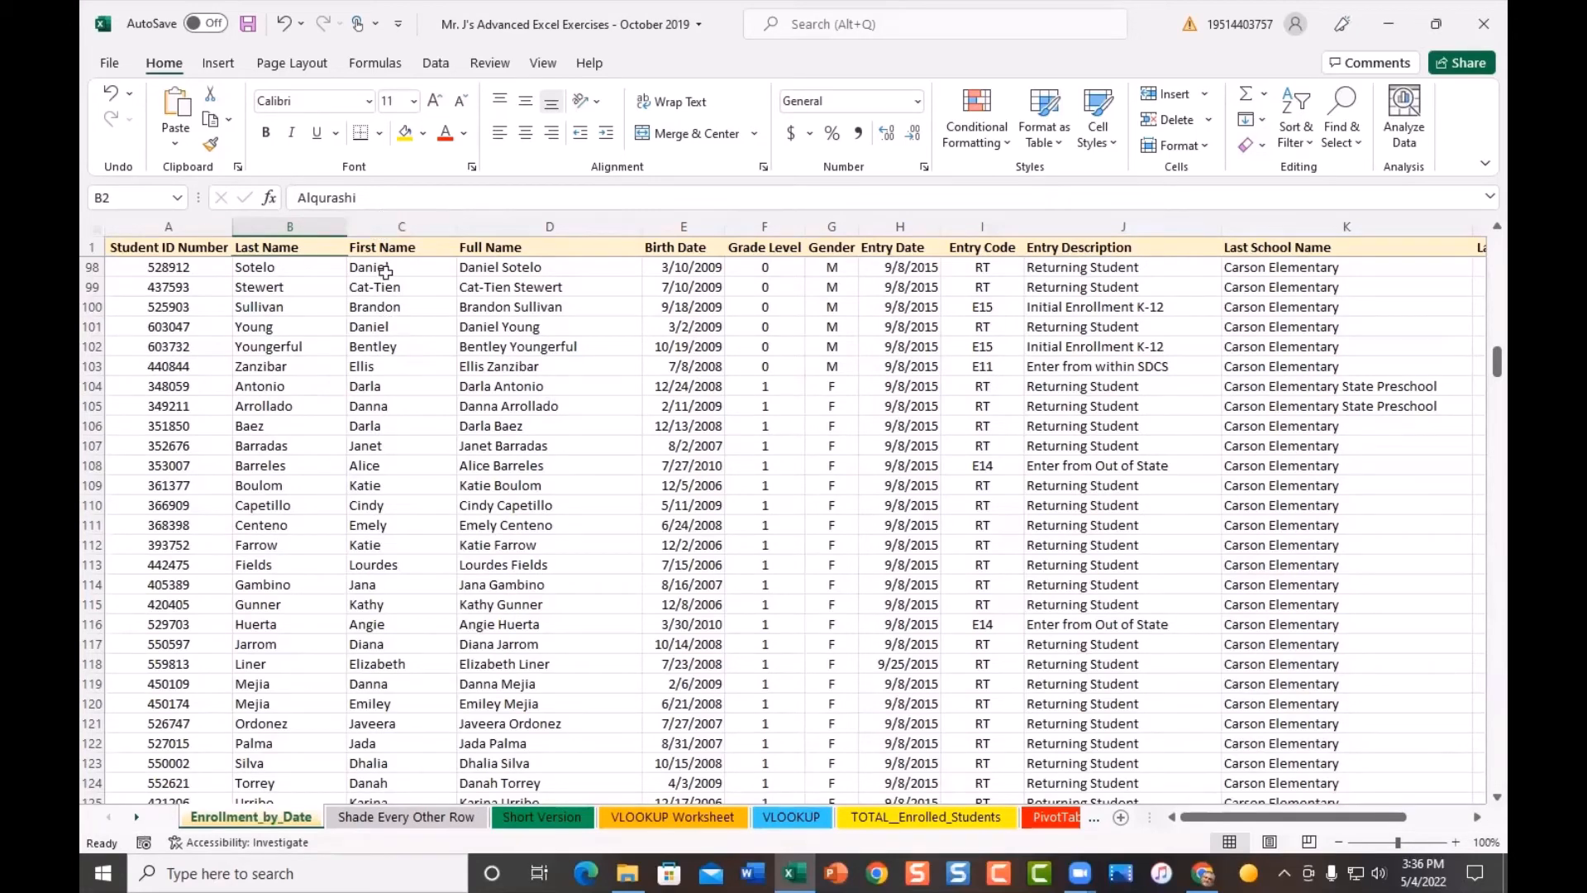
pyautogui.scroll(14, 298, 407)
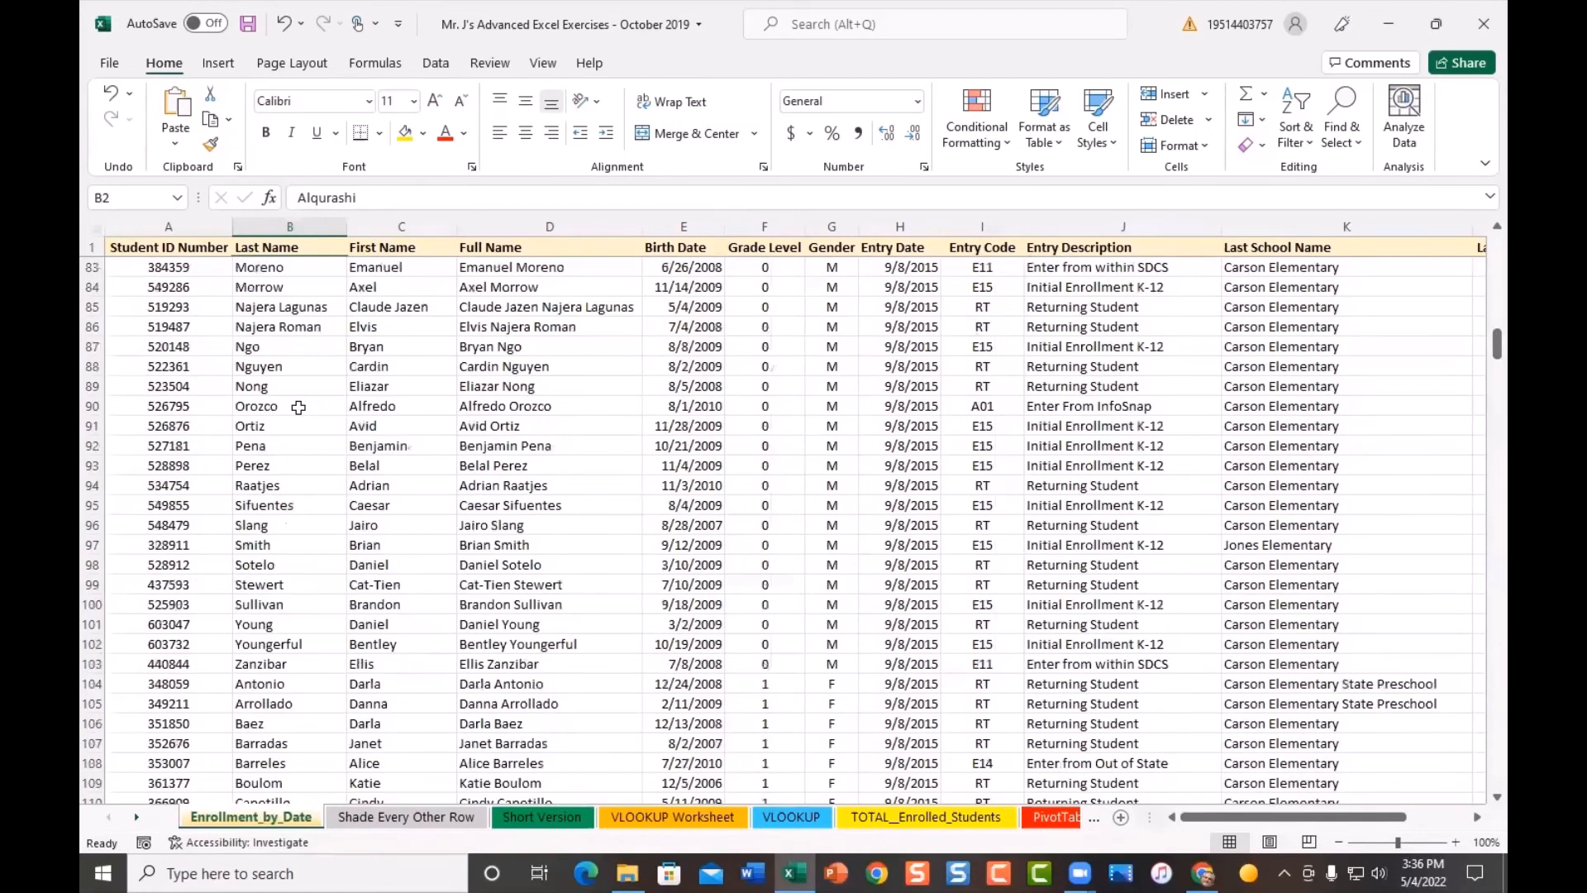
pyautogui.scroll(18, 298, 406)
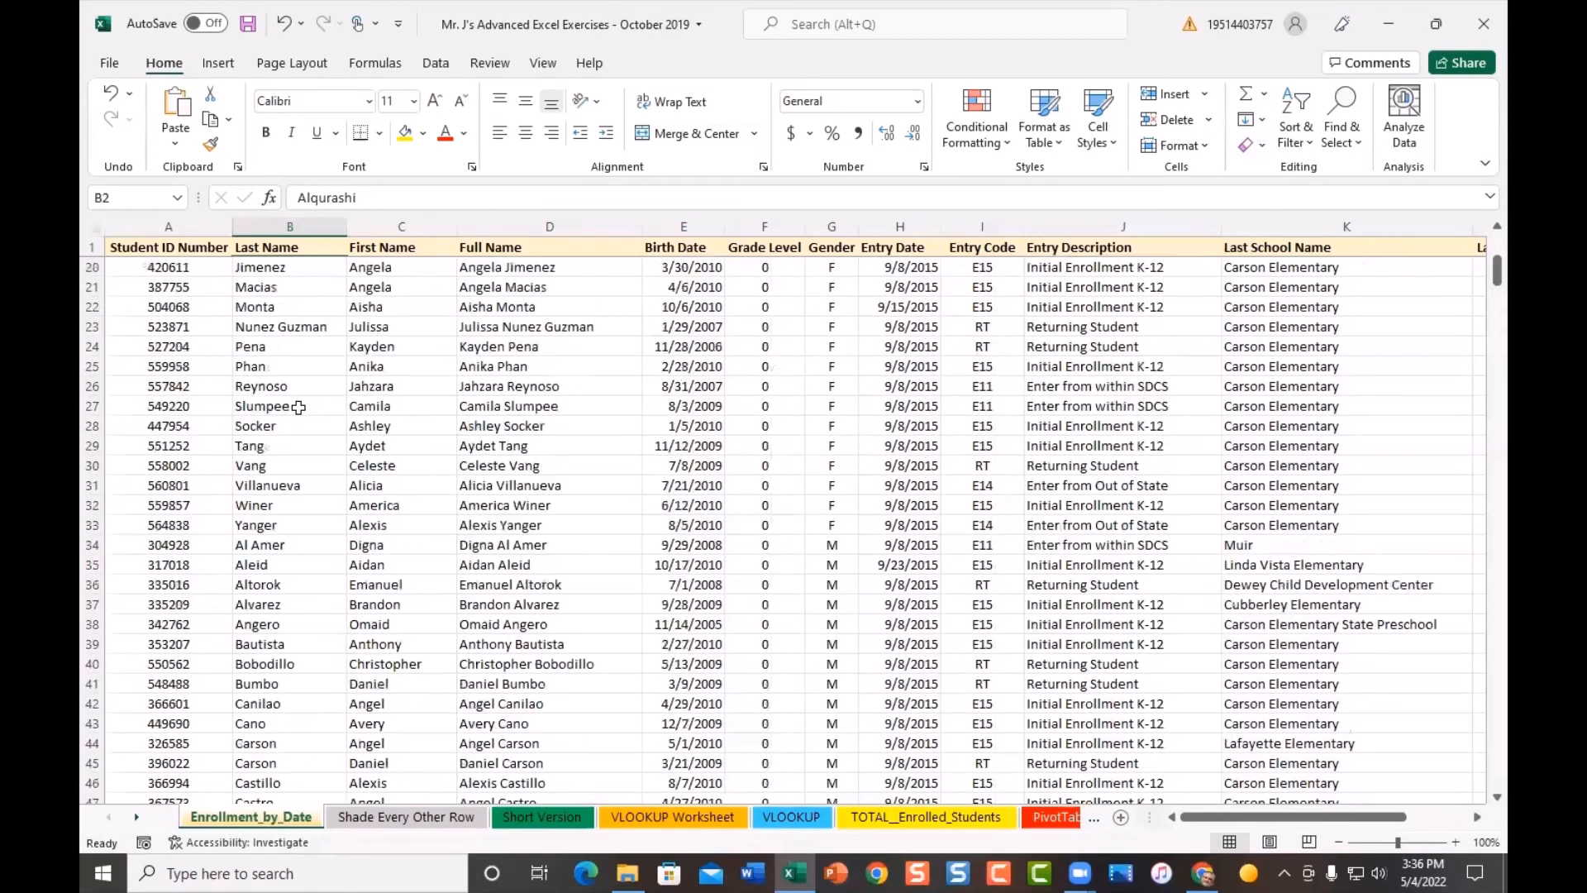